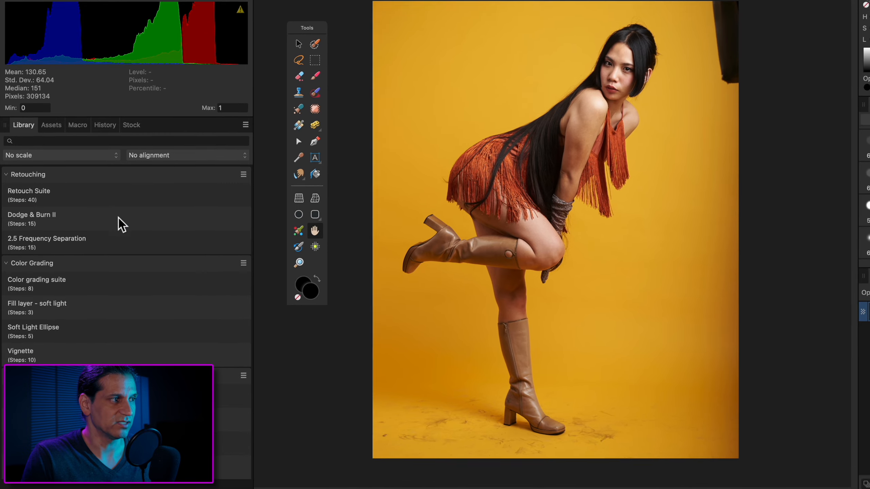
Run the Retouch Suite, Dodge & Burn II and Color grading suite macros on the raw portrait
{"action": "left_click", "coordinate": [120, 197]}
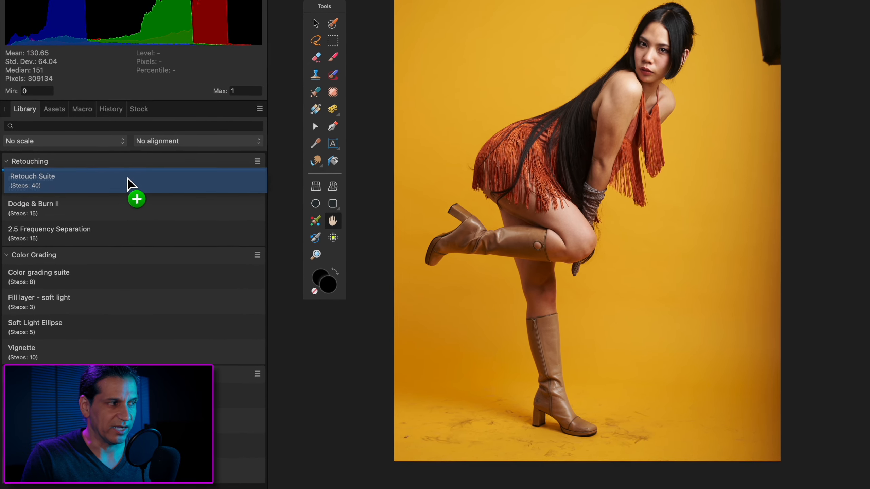
{"action": "left_click", "coordinate": [132, 180]}
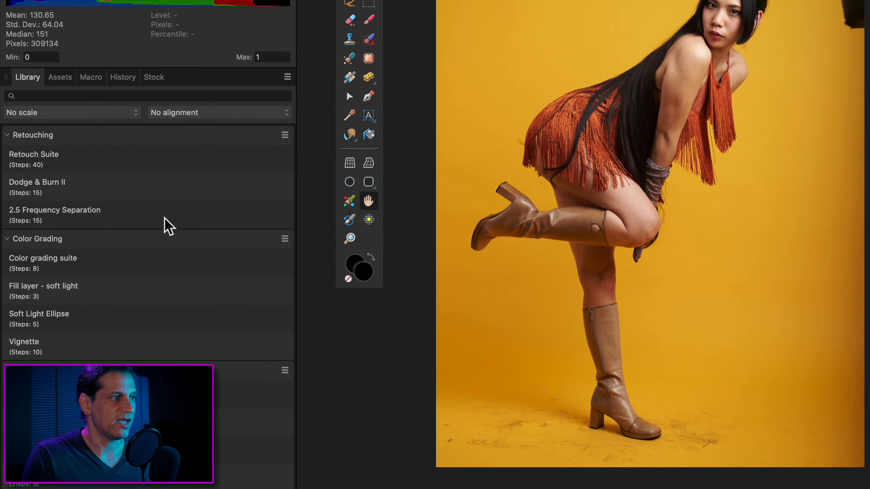
{"action": "left_click", "coordinate": [193, 288]}
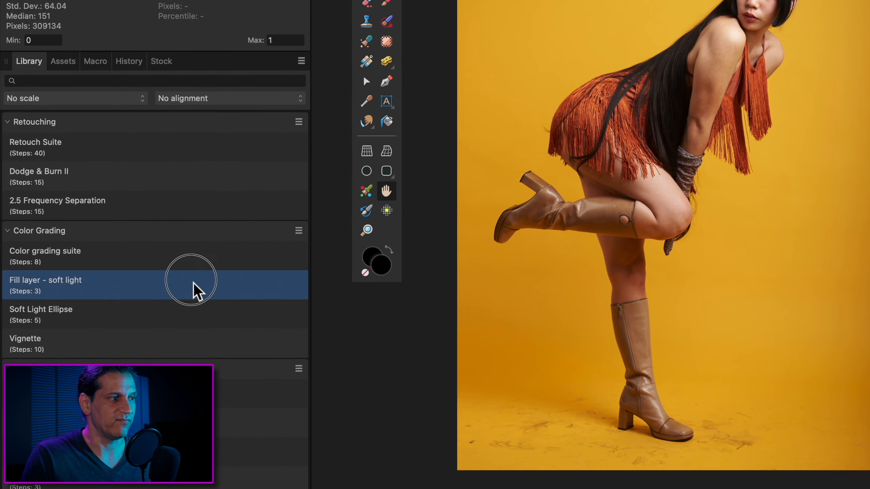
{"action": "left_click", "coordinate": [193, 261]}
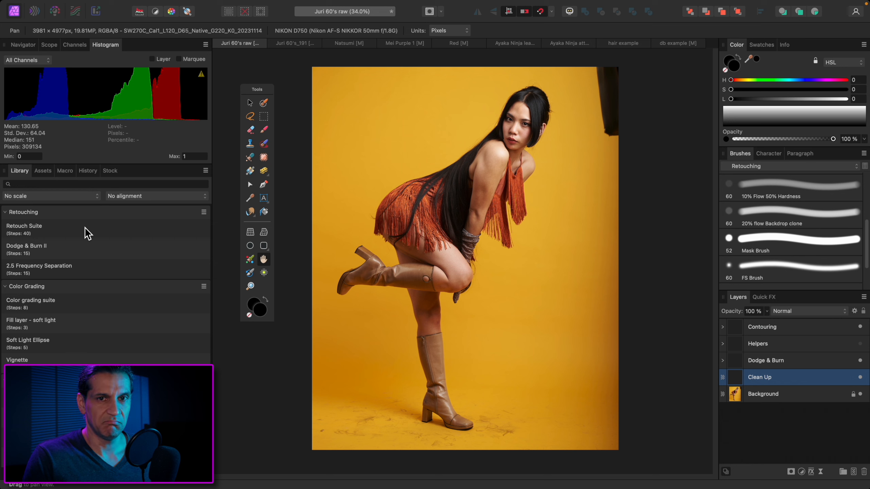
{"action": "left_click", "coordinate": [82, 251]}
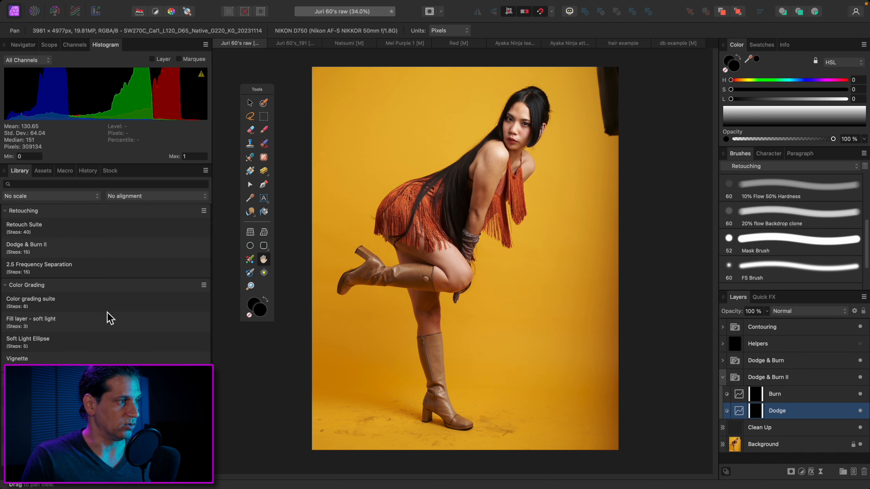
{"action": "left_click", "coordinate": [92, 305]}
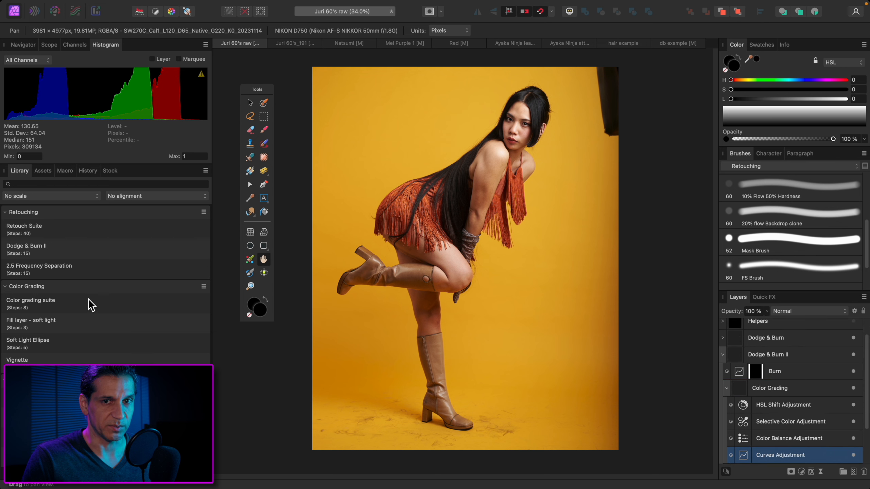
Undo the three macros so that only the Background layer is left
{"action": "key", "text": "super+z"}
{"action": "key", "text": "super+z"}
{"action": "key", "text": "super+z"}
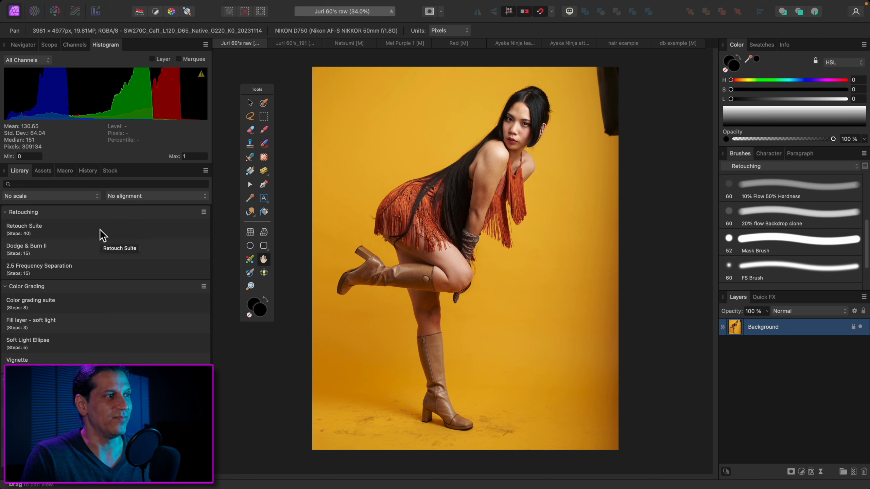
{"action": "left_click", "coordinate": [103, 267]}
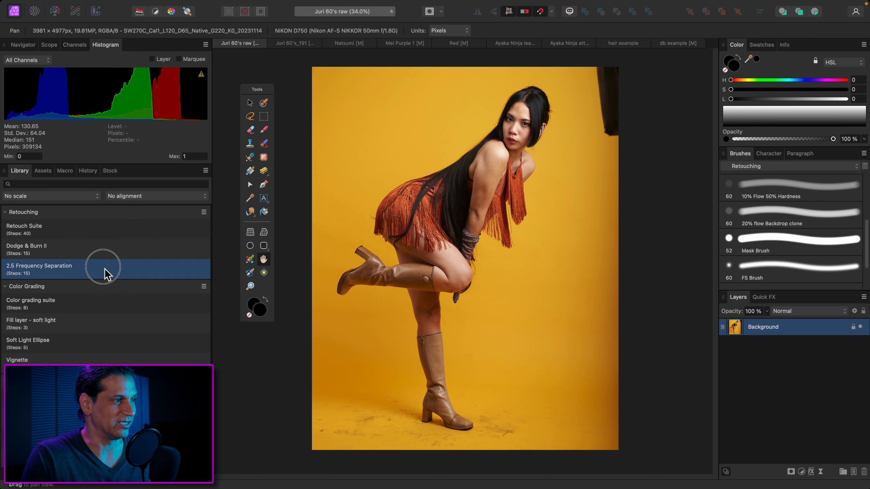
{"action": "left_click", "coordinate": [103, 248]}
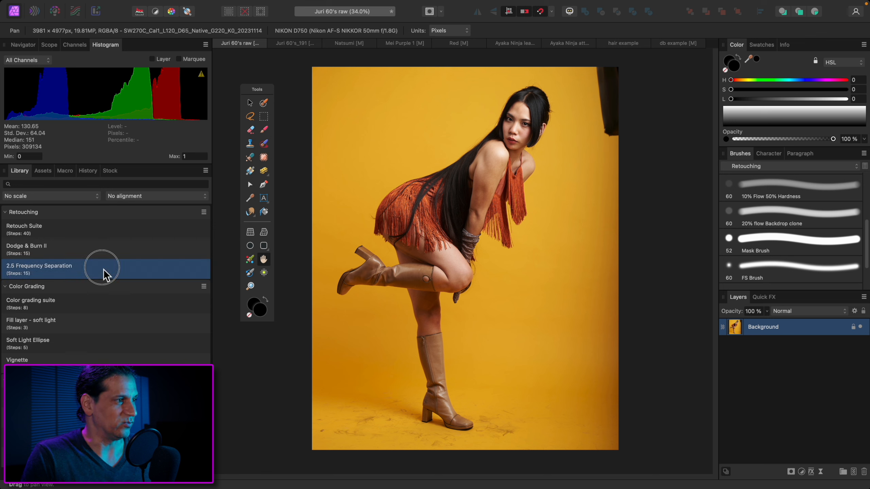
{"action": "left_click", "coordinate": [102, 233]}
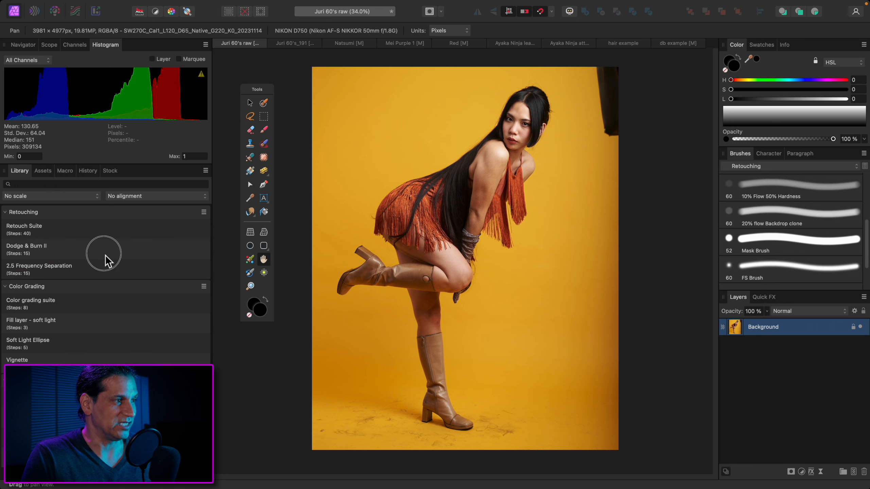
{"action": "left_click", "coordinate": [103, 223]}
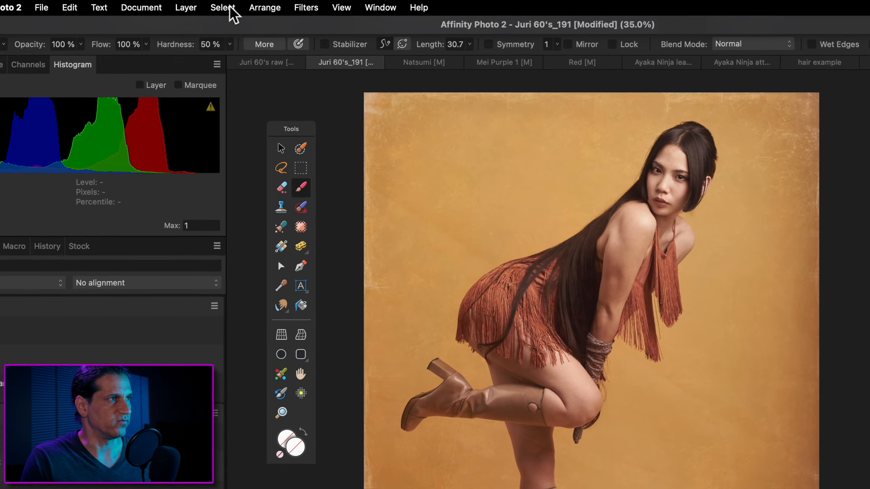
Select all layers above the locked Background in the Juri 60's_191 document and check the selection in the layer stack
{"action": "left_click", "coordinate": [213, 6]}
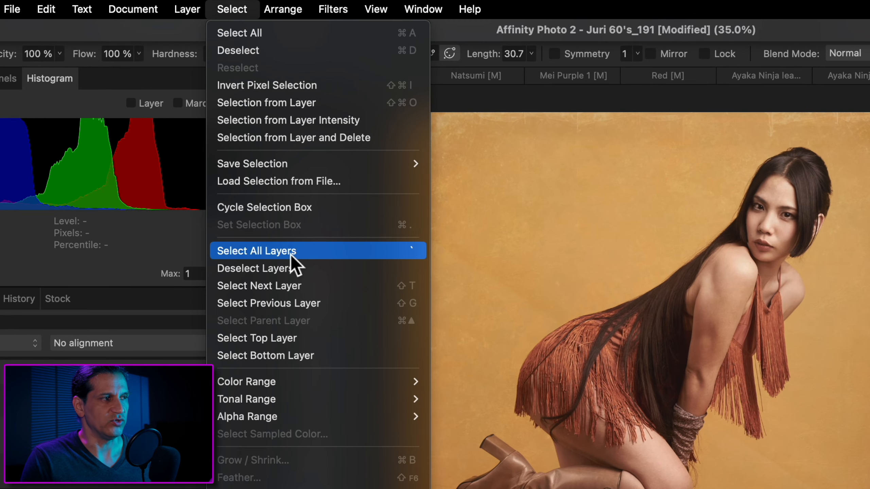
{"action": "left_click", "coordinate": [291, 254]}
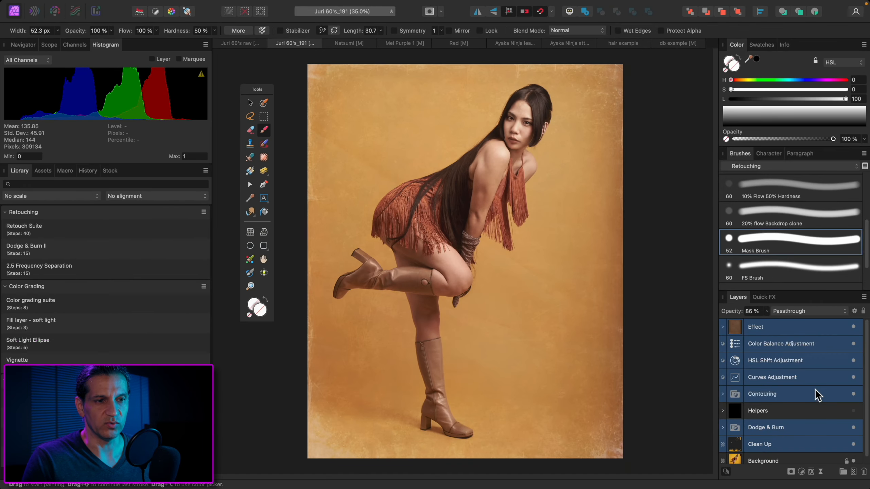
{"action": "scroll", "coordinate": [815, 388], "scroll_direction": "down", "scroll_amount": 1}
{"action": "scroll", "coordinate": [816, 388], "scroll_direction": "up", "scroll_amount": 1}
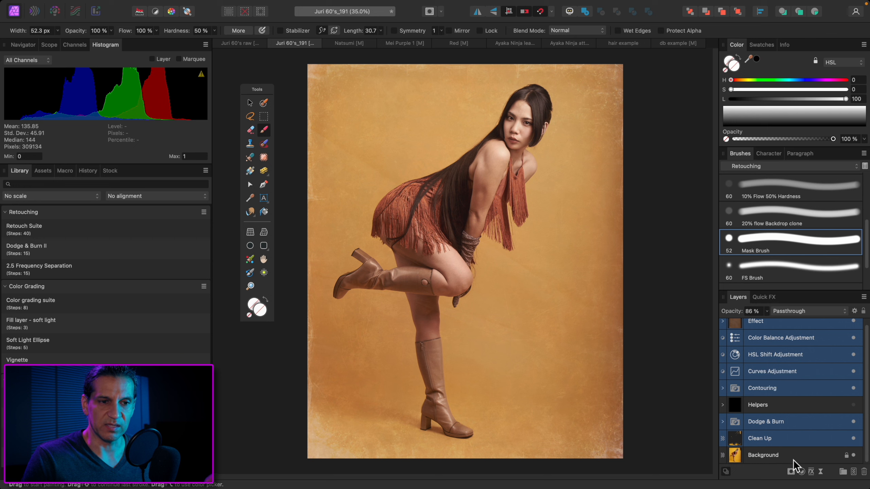
{"action": "scroll", "coordinate": [844, 391], "scroll_direction": "up", "scroll_amount": 1}
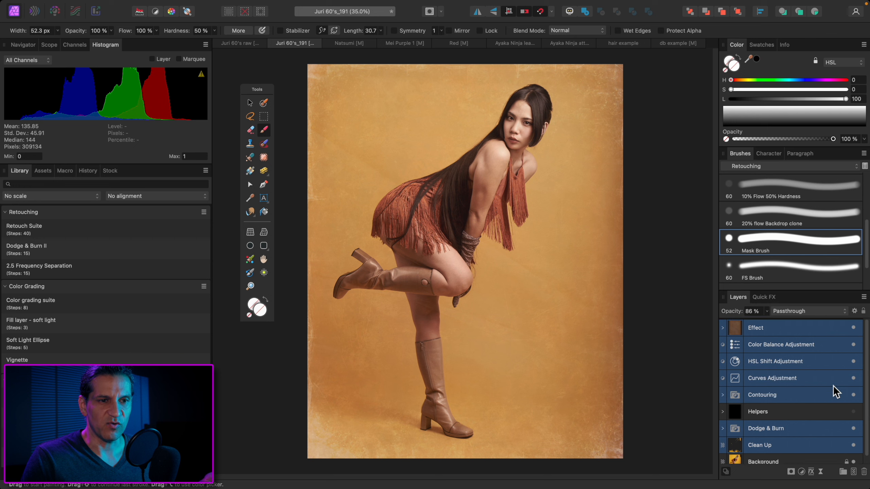
Toggle the visibility of all selected layers together to compare before and after, then select only the Effect layer
{"action": "left_click", "coordinate": [855, 327]}
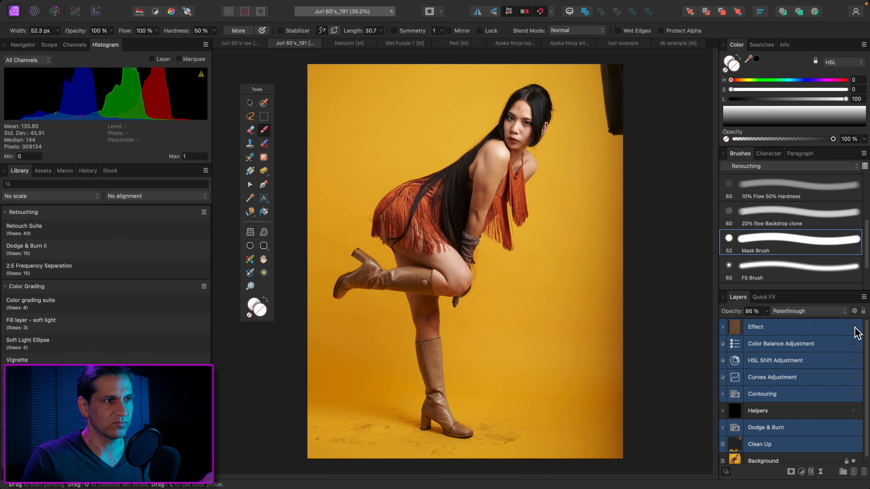
{"action": "left_click", "coordinate": [855, 327]}
{"action": "left_click", "coordinate": [855, 328]}
{"action": "left_click", "coordinate": [855, 328]}
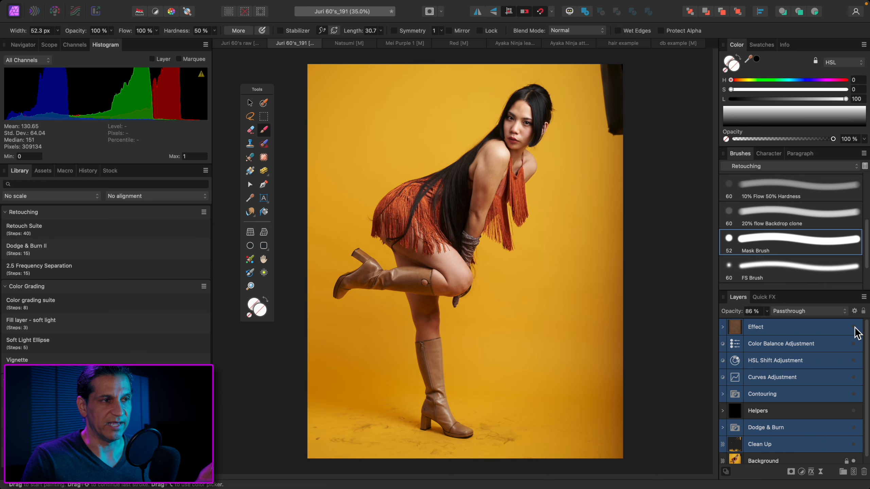
{"action": "left_click", "coordinate": [855, 327]}
{"action": "left_click", "coordinate": [855, 328]}
{"action": "left_click", "coordinate": [855, 327]}
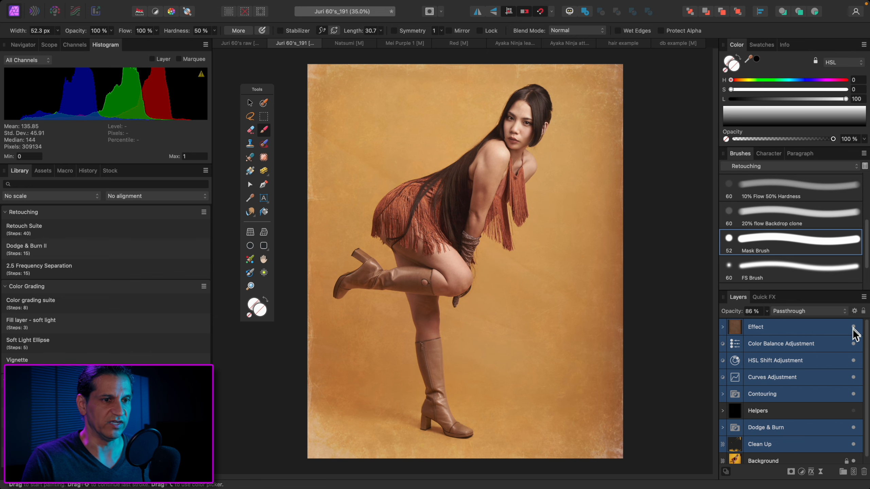
{"action": "left_click", "coordinate": [823, 344]}
{"action": "left_click", "coordinate": [819, 329]}
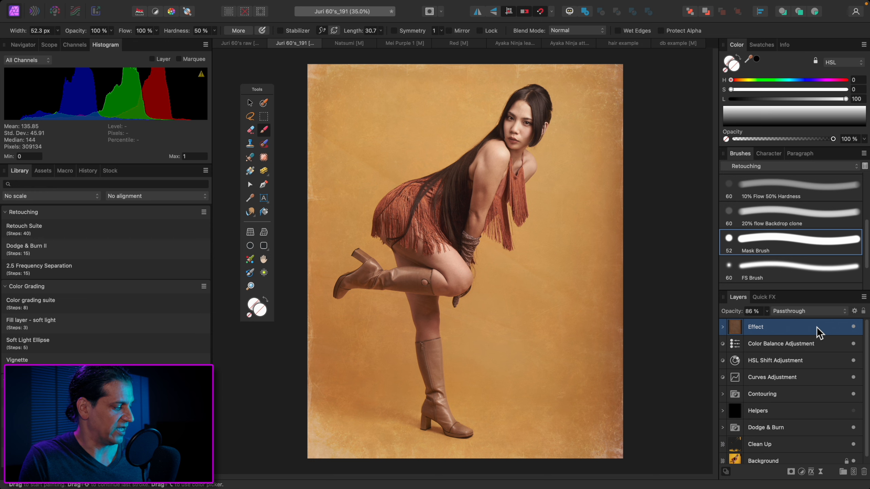
Reselect all layers and toggle their visibility again for another before-and-after comparison, ending with only the Effect layer selected
{"action": "key", "text": "alt+super+a"}
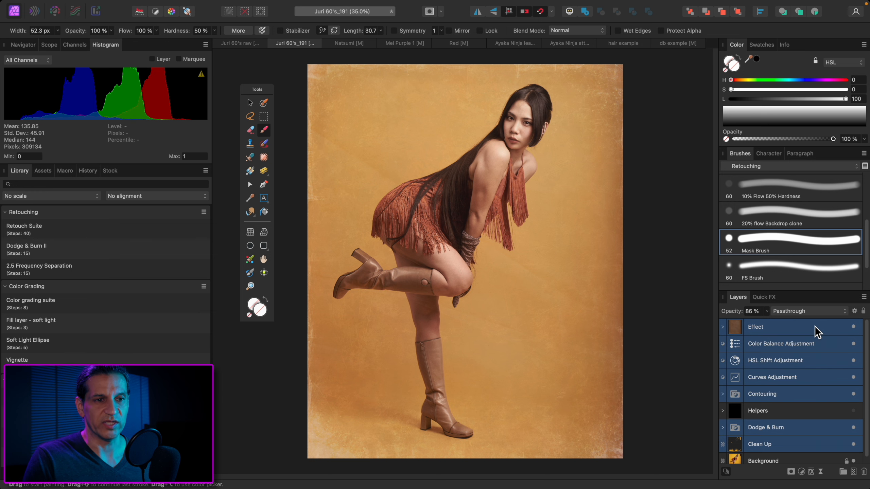
{"action": "left_click", "coordinate": [854, 327]}
{"action": "left_click", "coordinate": [853, 327]}
{"action": "left_click", "coordinate": [853, 328]}
{"action": "left_click", "coordinate": [854, 328]}
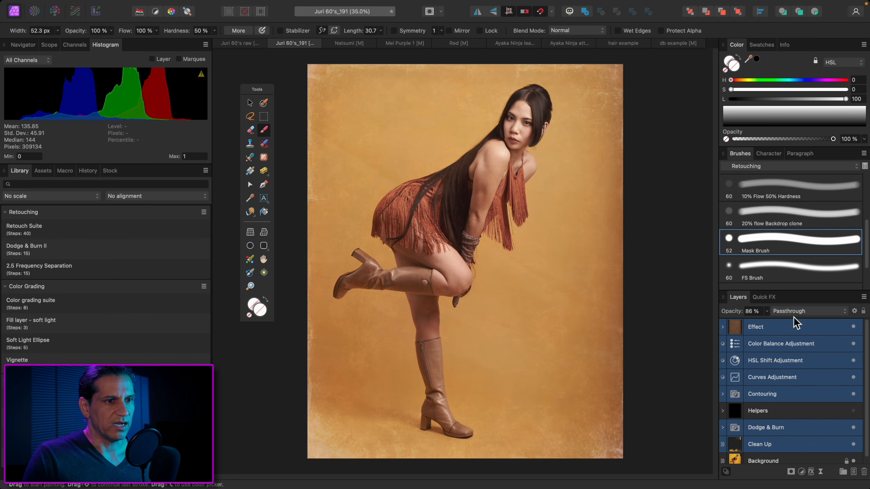
{"action": "left_click", "coordinate": [831, 337]}
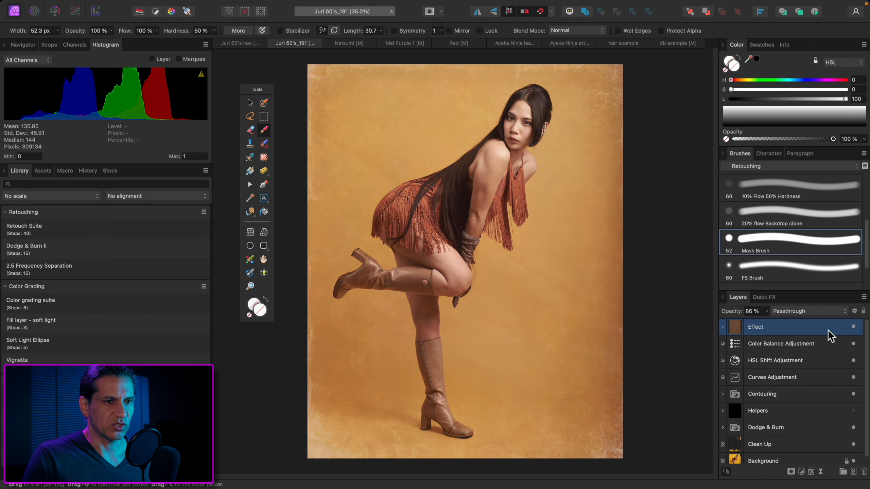
Switch to the burgundy gown portrait document, select all its layers and check that the locked Background is excluded
{"action": "left_click", "coordinate": [349, 46]}
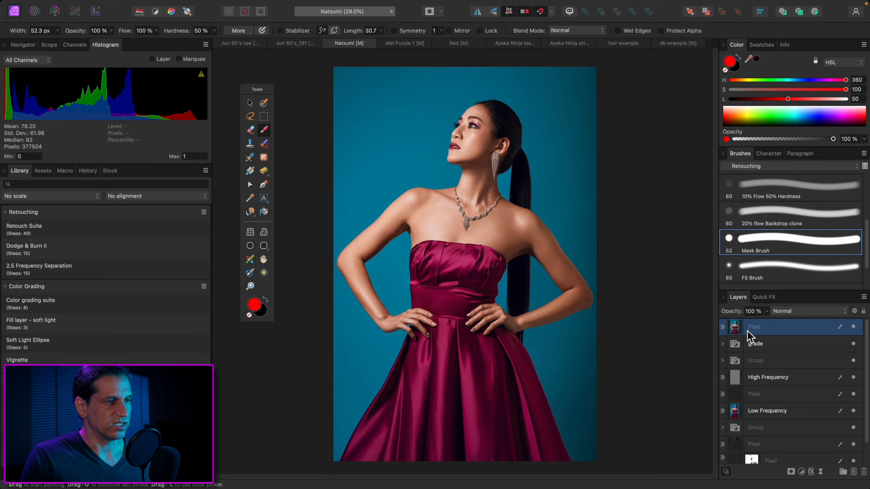
{"action": "key", "text": "alt+super+a"}
{"action": "scroll", "coordinate": [793, 364], "scroll_direction": "down", "scroll_amount": 2}
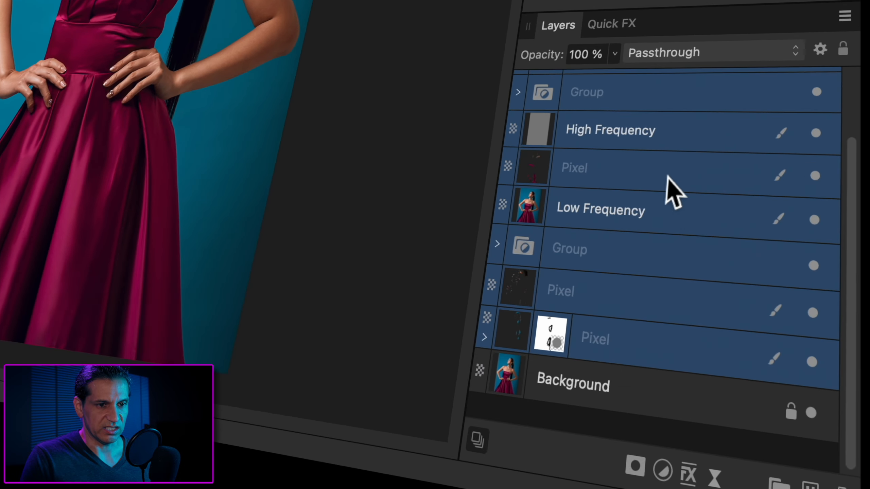
{"action": "scroll", "coordinate": [668, 176], "scroll_direction": "up", "scroll_amount": 2}
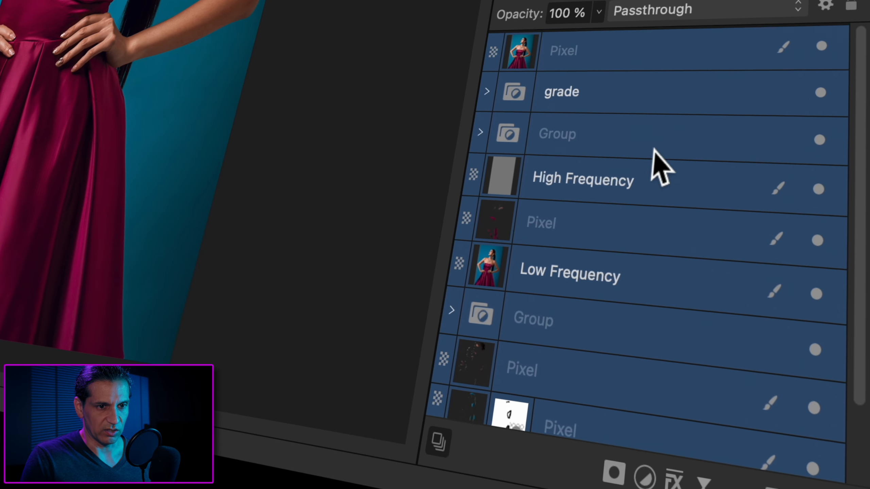
{"action": "scroll", "coordinate": [661, 160], "scroll_direction": "down", "scroll_amount": 2}
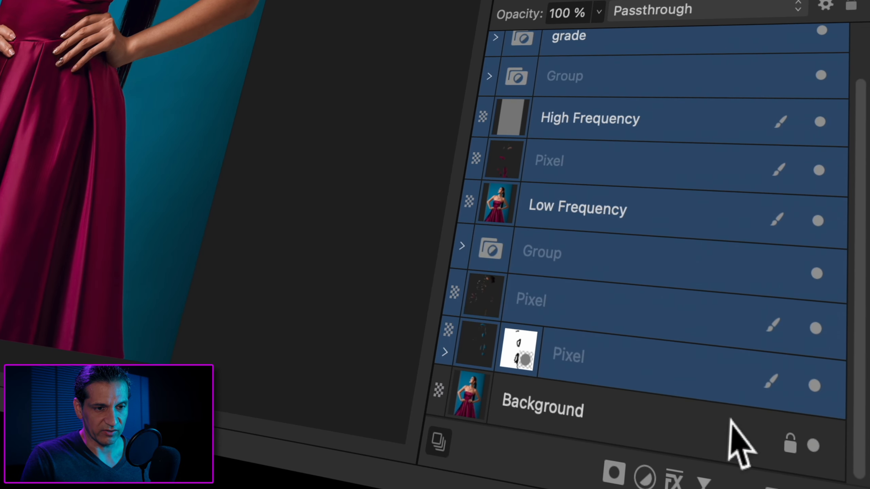
{"action": "scroll", "coordinate": [736, 274], "scroll_direction": "up", "scroll_amount": 2}
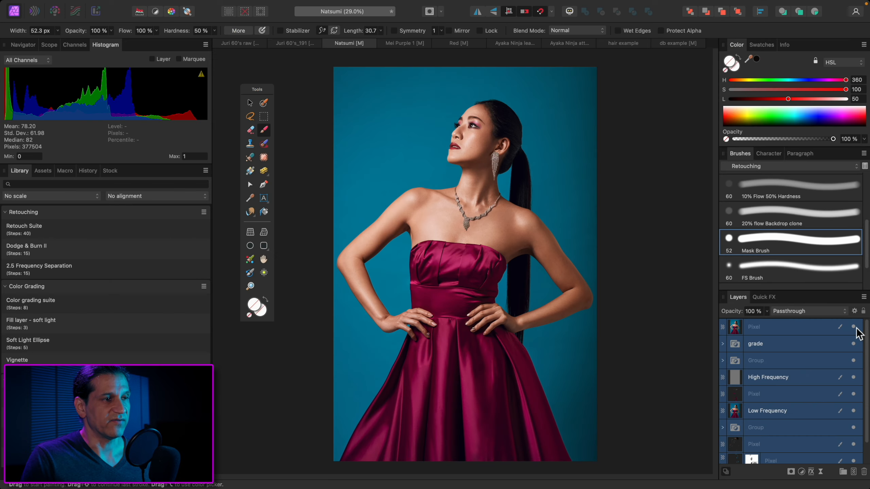
Toggle the selected layers of the burgundy gown portrait to compare before and after, then select only the uppermost Pixel layer
{"action": "left_click", "coordinate": [821, 44]}
{"action": "left_click", "coordinate": [822, 44]}
{"action": "left_click", "coordinate": [855, 327]}
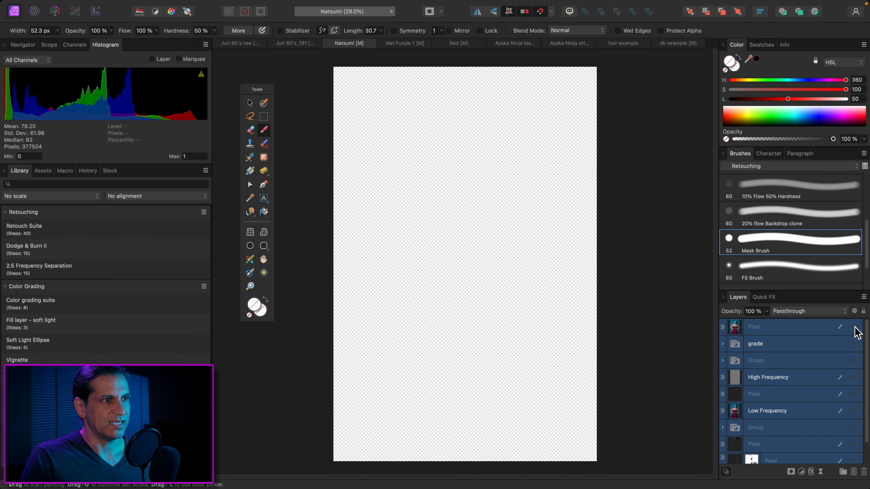
{"action": "left_click", "coordinate": [854, 327]}
{"action": "left_click", "coordinate": [855, 327]}
{"action": "left_click", "coordinate": [855, 327]}
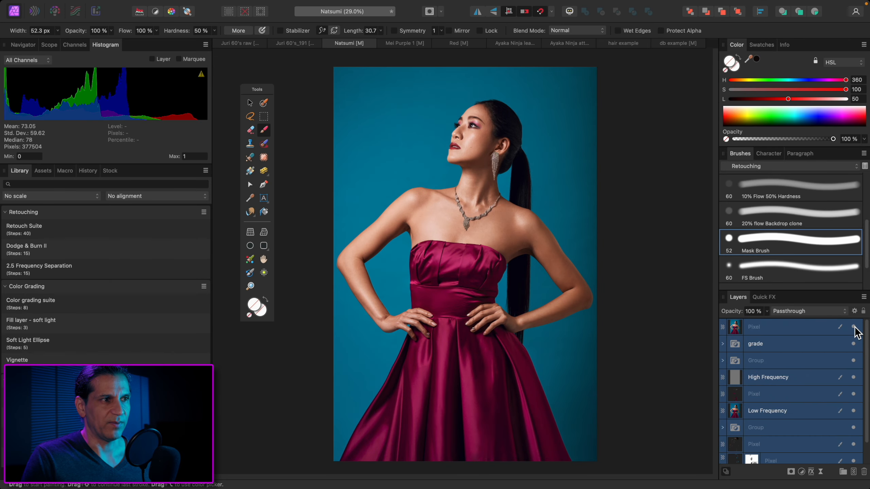
{"action": "left_click", "coordinate": [854, 327]}
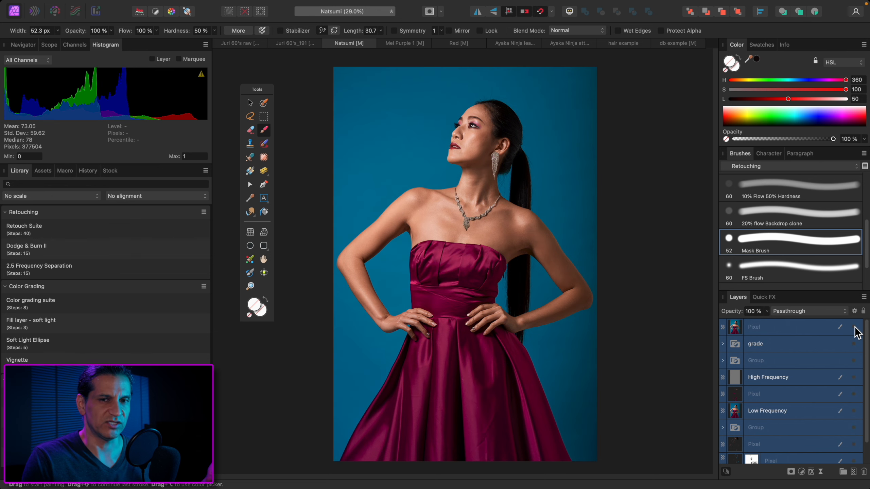
{"action": "left_click", "coordinate": [855, 327]}
{"action": "left_click", "coordinate": [855, 327]}
{"action": "left_click", "coordinate": [855, 327]}
{"action": "left_click", "coordinate": [855, 327]}
{"action": "left_click", "coordinate": [855, 327]}
{"action": "left_click", "coordinate": [806, 331]}
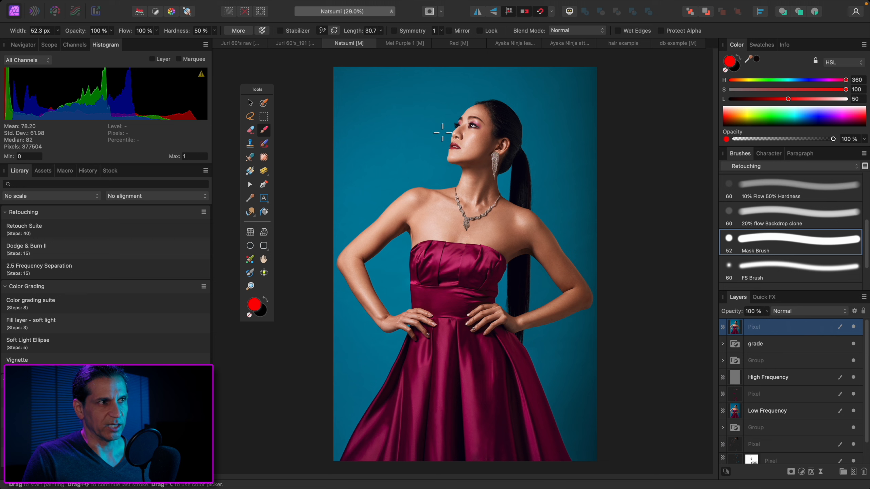
Switch to the purple-backdrop portrait document and select all layers above the locked Background
{"action": "left_click", "coordinate": [407, 47]}
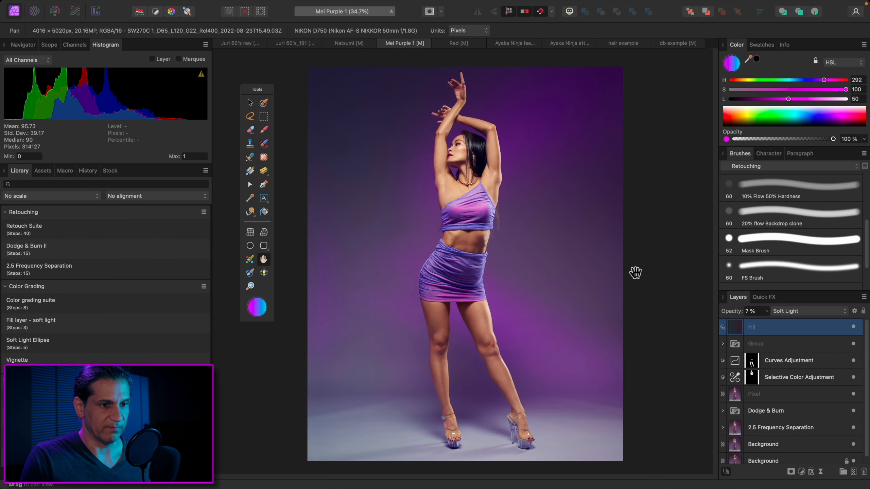
{"action": "key", "text": "alt+super+a"}
{"action": "scroll", "coordinate": [803, 383], "scroll_direction": "down", "scroll_amount": 2}
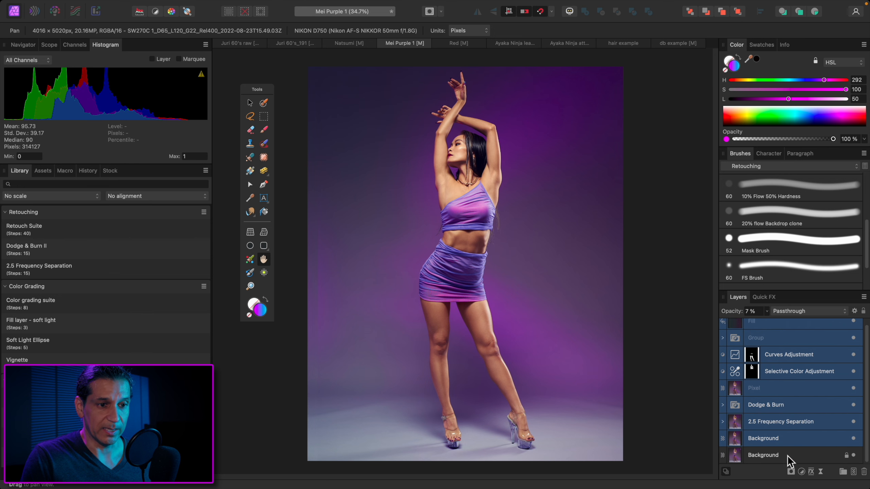
{"action": "scroll", "coordinate": [832, 358], "scroll_direction": "up", "scroll_amount": 1}
Toggle the selected layers of the purple-backdrop portrait to compare before and after, then select only the Fill layer
{"action": "left_click", "coordinate": [854, 327]}
{"action": "left_click", "coordinate": [855, 328]}
{"action": "left_click", "coordinate": [855, 328]}
{"action": "left_click", "coordinate": [855, 329]}
{"action": "left_click", "coordinate": [855, 329]}
{"action": "left_click", "coordinate": [854, 329]}
{"action": "left_click", "coordinate": [854, 328]}
{"action": "left_click", "coordinate": [855, 329]}
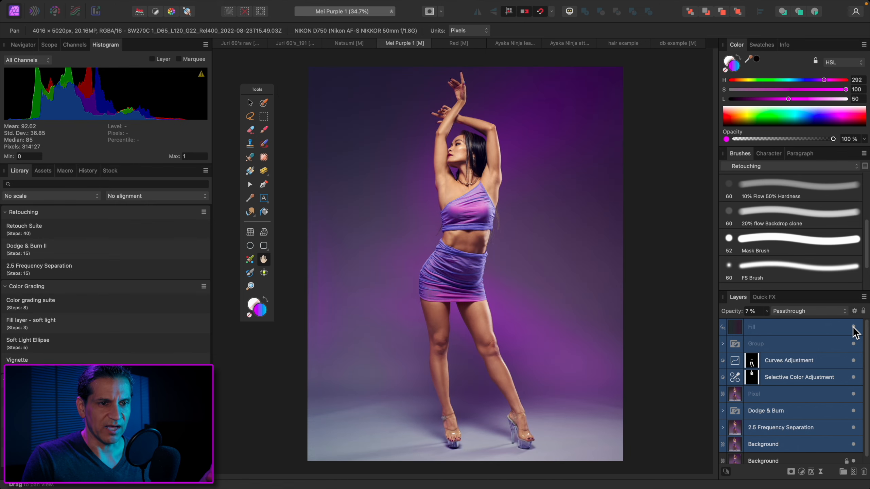
{"action": "left_click", "coordinate": [817, 329]}
Inspect the retouching on the model's face up close at 300% magnification
{"action": "key", "text": "shift+alt+f"}
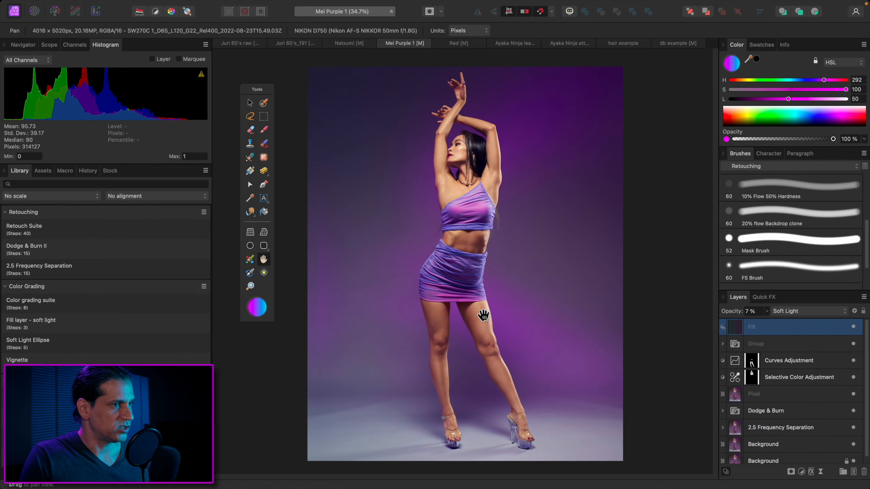
{"action": "key", "text": "super+plus"}
{"action": "key", "text": "super+plus"}
{"action": "key", "text": "super+plus"}
{"action": "key", "text": "super+plus"}
{"action": "scroll", "coordinate": [499, 283], "scroll_direction": "up", "scroll_amount": 20}
{"action": "scroll", "coordinate": [499, 283], "scroll_direction": "down", "scroll_amount": 3}
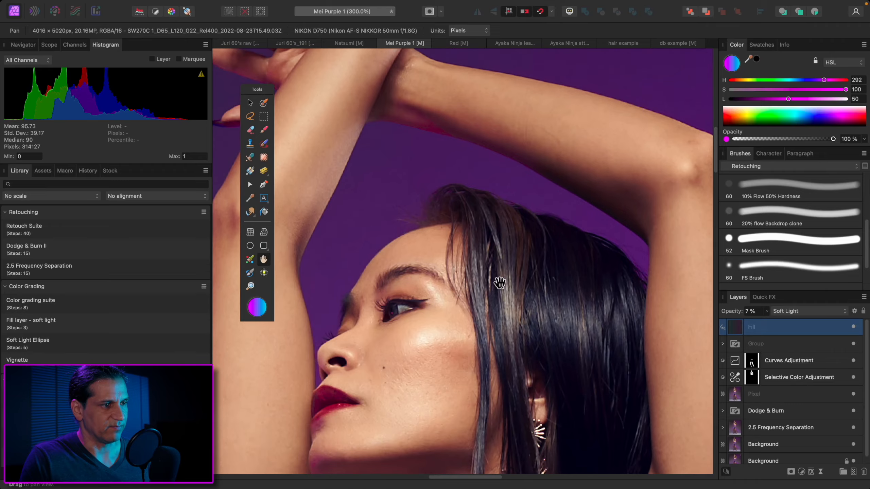
Select all layers above the locked Background of the purple-backdrop portrait and hide them
{"action": "scroll", "coordinate": [500, 283], "scroll_direction": "down", "scroll_amount": 10}
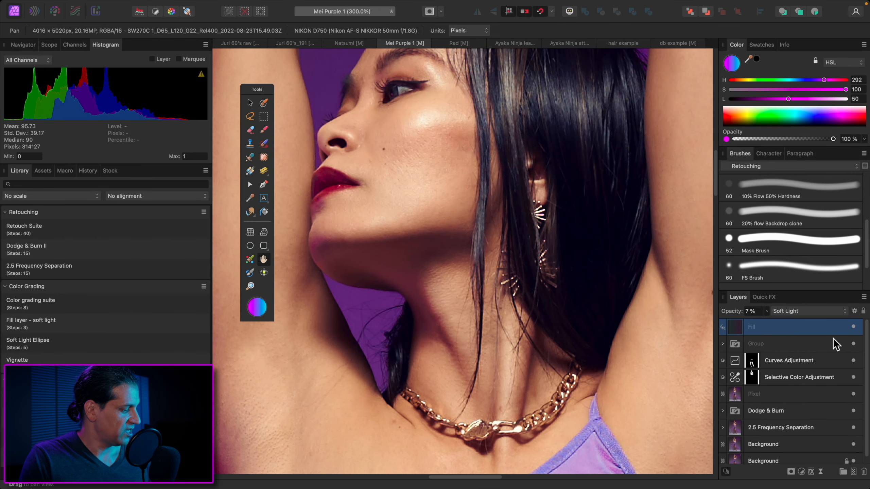
{"action": "key", "text": "super+alt+a"}
{"action": "left_click", "coordinate": [855, 328]}
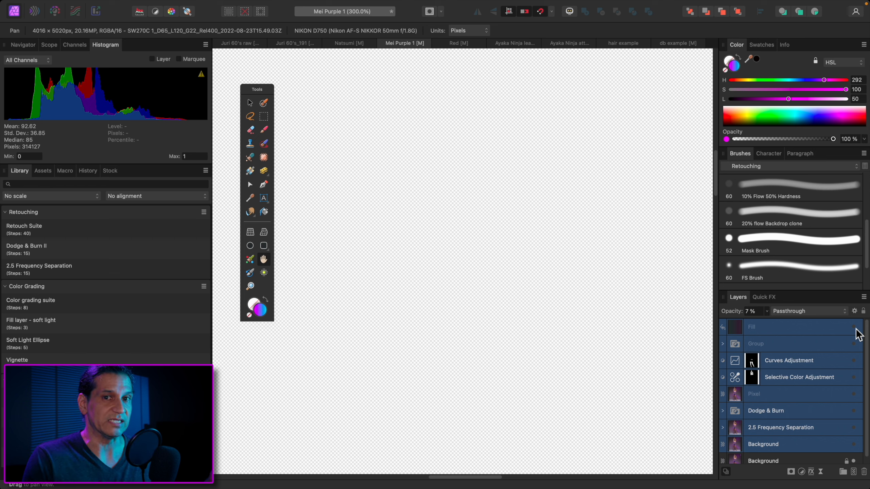
Examine how the unretouched purple-backdrop portrait redraws at 300% magnification, then fit the whole image in view
{"action": "scroll", "coordinate": [829, 365], "scroll_direction": "down", "scroll_amount": 1}
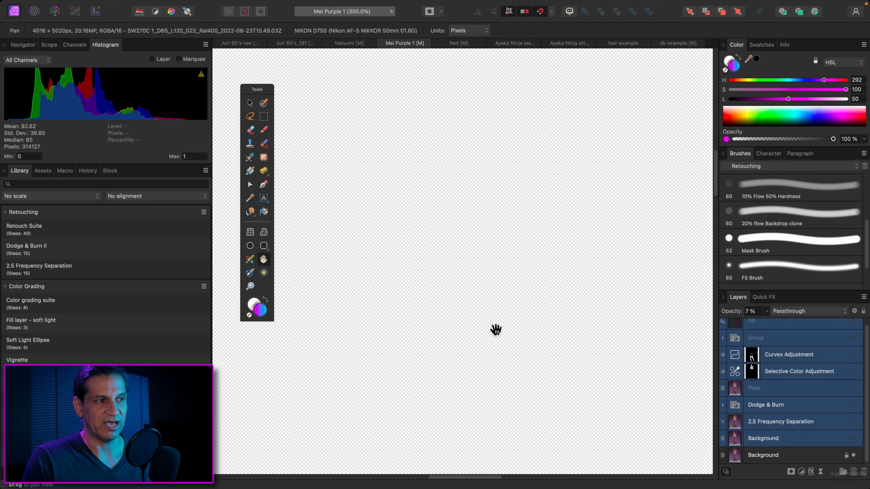
{"action": "scroll", "coordinate": [516, 331], "scroll_direction": "down", "scroll_amount": 5}
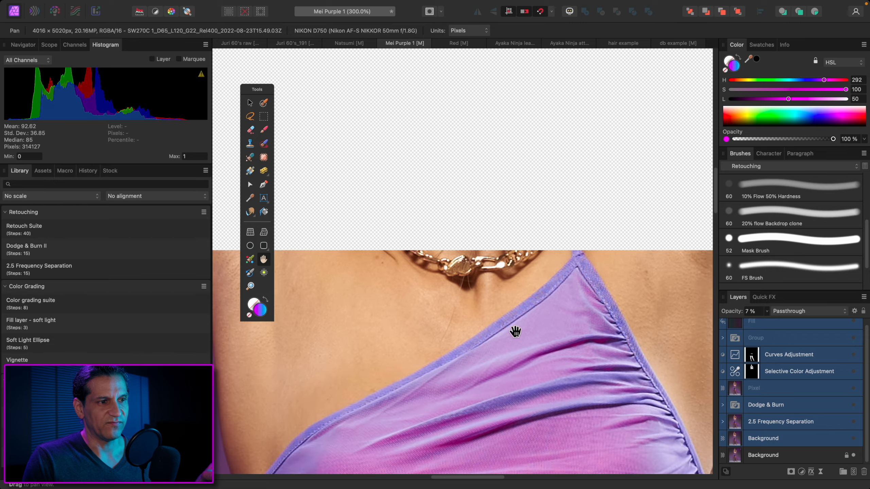
{"action": "scroll", "coordinate": [516, 333], "scroll_direction": "right", "scroll_amount": 3}
{"action": "scroll", "coordinate": [517, 334], "scroll_direction": "up", "scroll_amount": 7}
{"action": "scroll", "coordinate": [517, 336], "scroll_direction": "down", "scroll_amount": 8}
{"action": "scroll", "coordinate": [517, 336], "scroll_direction": "left", "scroll_amount": 3}
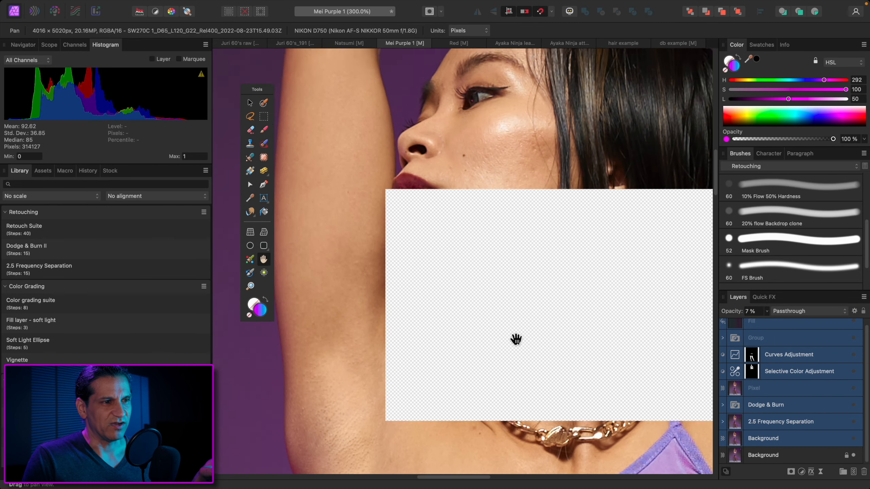
{"action": "scroll", "coordinate": [517, 338], "scroll_direction": "right", "scroll_amount": 4}
{"action": "key", "text": "super+0"}
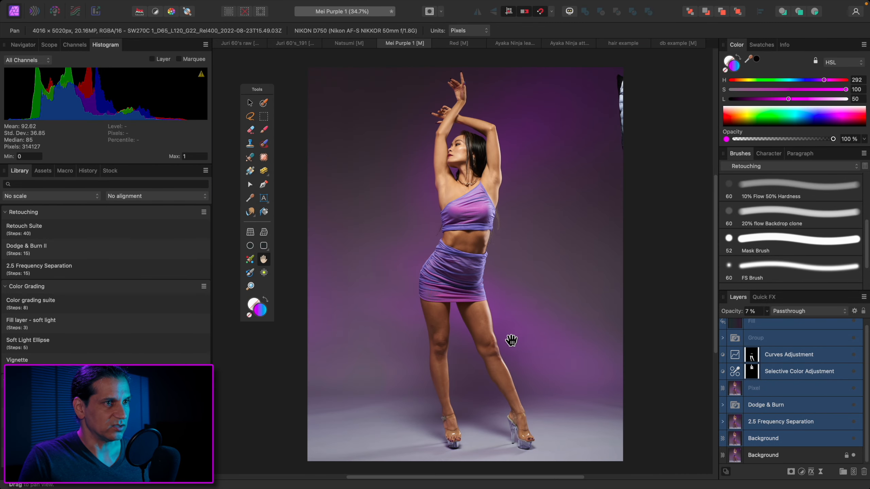
Toggle the selected layers of the purple-backdrop portrait repeatedly to compare the full figure before and after
{"action": "scroll", "coordinate": [859, 340], "scroll_direction": "up", "scroll_amount": 3}
{"action": "left_click", "coordinate": [854, 328]}
{"action": "left_click", "coordinate": [854, 328]}
{"action": "left_click", "coordinate": [854, 328]}
{"action": "left_click", "coordinate": [854, 328]}
{"action": "left_click", "coordinate": [854, 328]}
{"action": "left_click", "coordinate": [855, 328]}
{"action": "left_click", "coordinate": [854, 328]}
Compare the model's face before and after at 300% magnification by toggling the selected layers of the purple-backdrop portrait
{"action": "key", "text": "super+plus"}
{"action": "key", "text": "super+plus"}
{"action": "key", "text": "super+plus"}
{"action": "key", "text": "super+plus"}
{"action": "key", "text": "super+plus"}
{"action": "key", "text": "super+plus"}
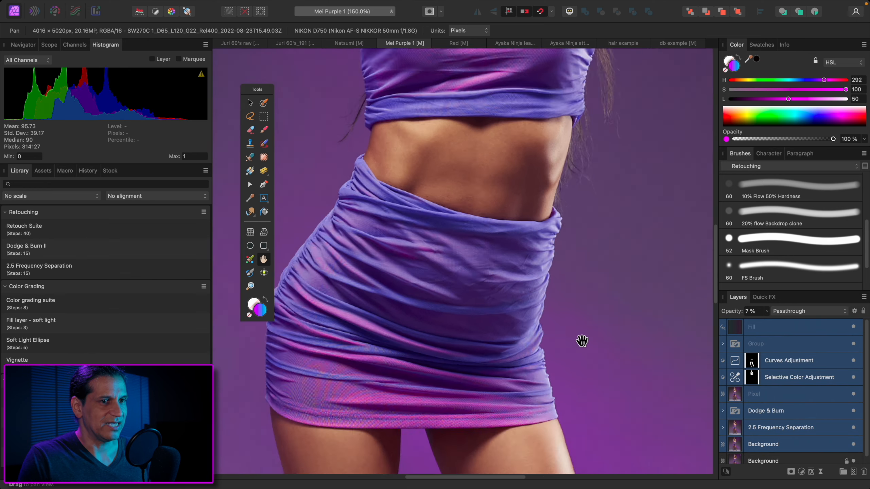
{"action": "scroll", "coordinate": [583, 341], "scroll_direction": "up", "scroll_amount": 10}
{"action": "scroll", "coordinate": [582, 341], "scroll_direction": "up", "scroll_amount": 12}
{"action": "scroll", "coordinate": [583, 341], "scroll_direction": "down", "scroll_amount": 5}
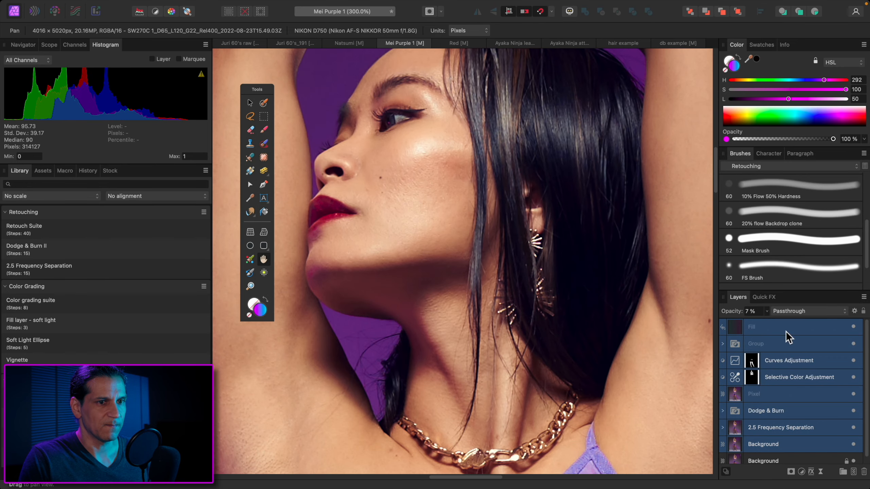
{"action": "left_click", "coordinate": [855, 328]}
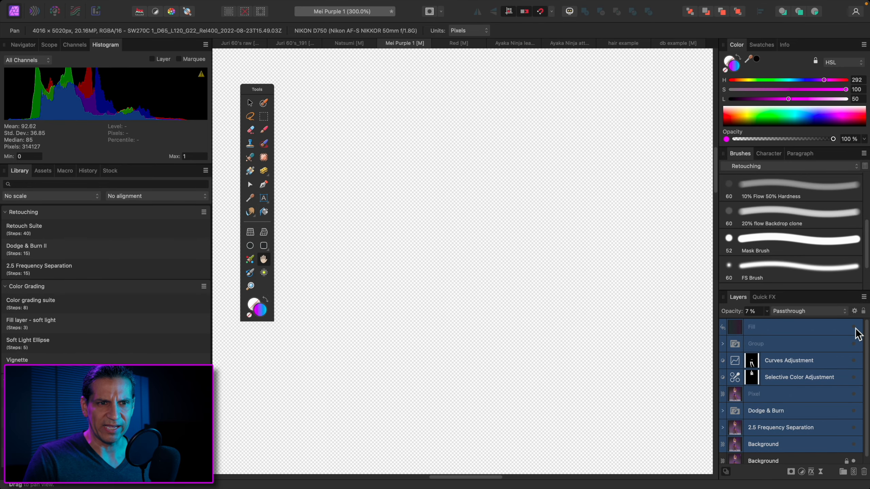
{"action": "left_click", "coordinate": [854, 328]}
{"action": "left_click", "coordinate": [855, 328]}
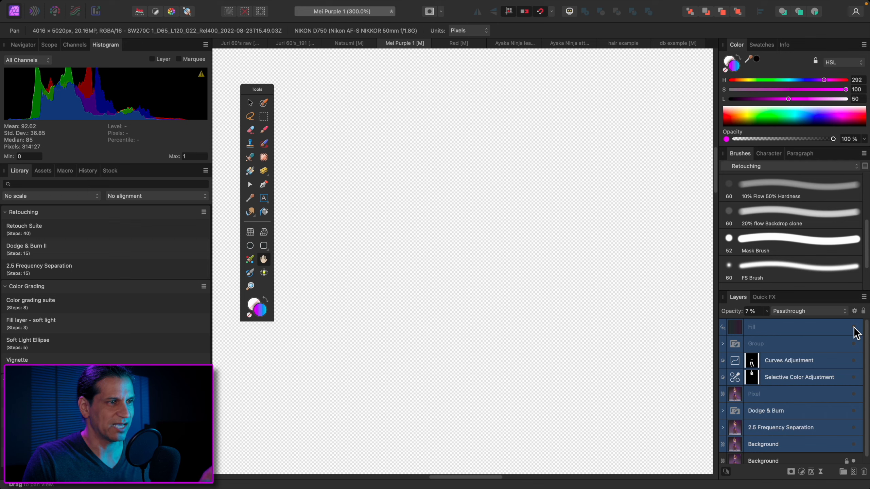
{"action": "left_click", "coordinate": [855, 328]}
{"action": "left_click", "coordinate": [854, 328]}
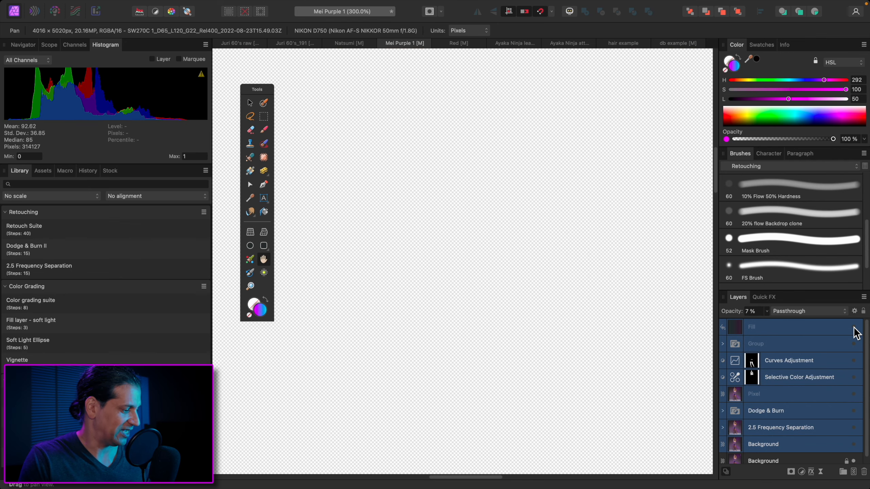
{"action": "left_click", "coordinate": [854, 328]}
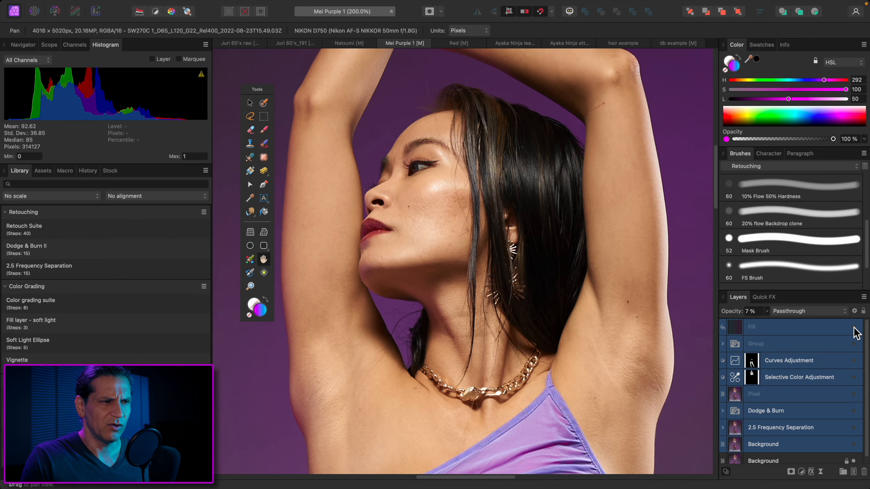
Toggle the locked Background and the Background layer above it individually, then fit the whole portrait in view
{"action": "scroll", "coordinate": [839, 365], "scroll_direction": "down", "scroll_amount": 1}
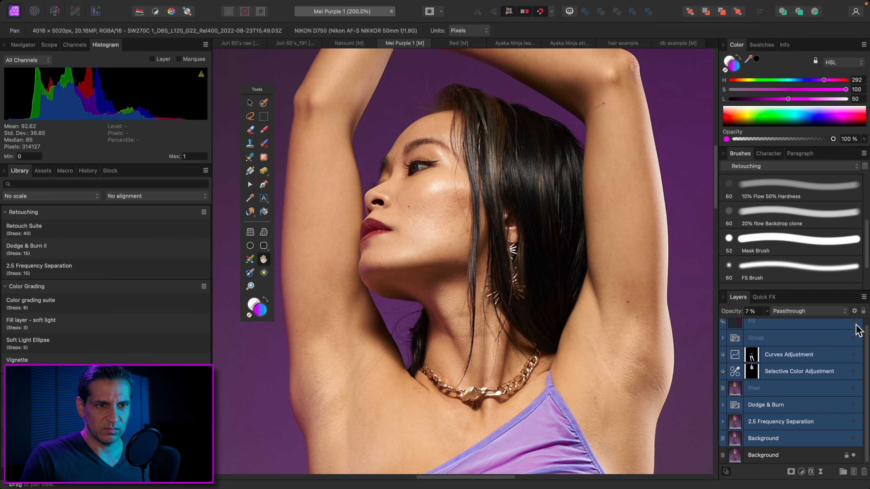
{"action": "left_click", "coordinate": [853, 455]}
{"action": "left_click", "coordinate": [854, 455]}
{"action": "left_click", "coordinate": [854, 439]}
{"action": "left_click", "coordinate": [854, 439]}
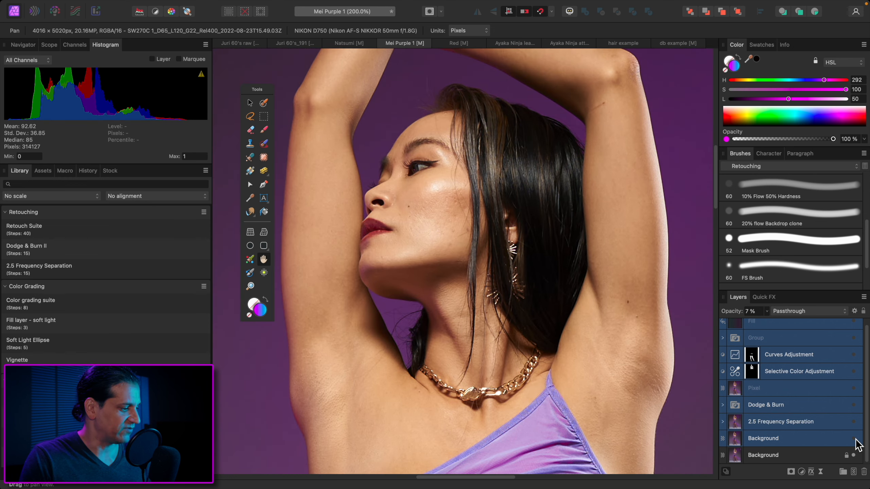
{"action": "key", "text": "super+0"}
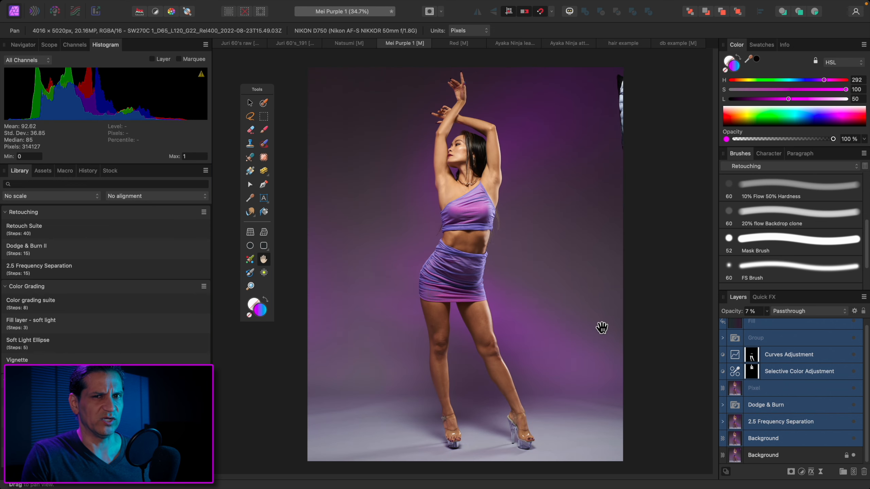
Switch to the Red document and select all layers above its Background
{"action": "left_click", "coordinate": [454, 46]}
{"action": "key", "text": "b"}
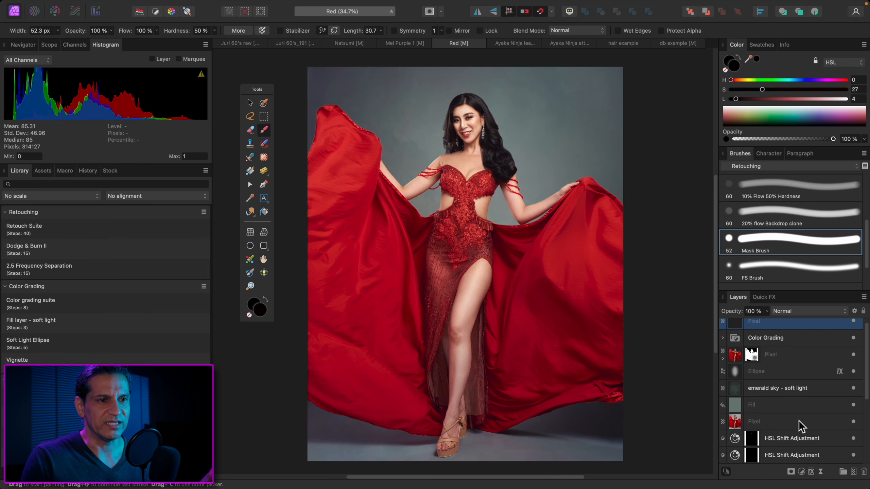
{"action": "scroll", "coordinate": [786, 406], "scroll_direction": "up", "scroll_amount": 1}
{"action": "key", "text": "super+alt+a"}
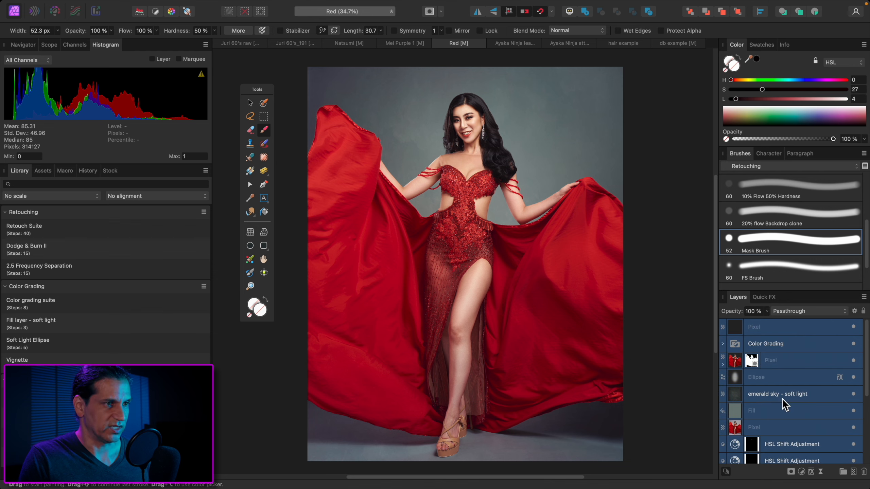
Toggle the selected layers of the red gown portrait to compare the full image before and after
{"action": "left_click", "coordinate": [854, 328]}
{"action": "left_click", "coordinate": [853, 327]}
{"action": "left_click", "coordinate": [854, 328]}
{"action": "left_click", "coordinate": [854, 330]}
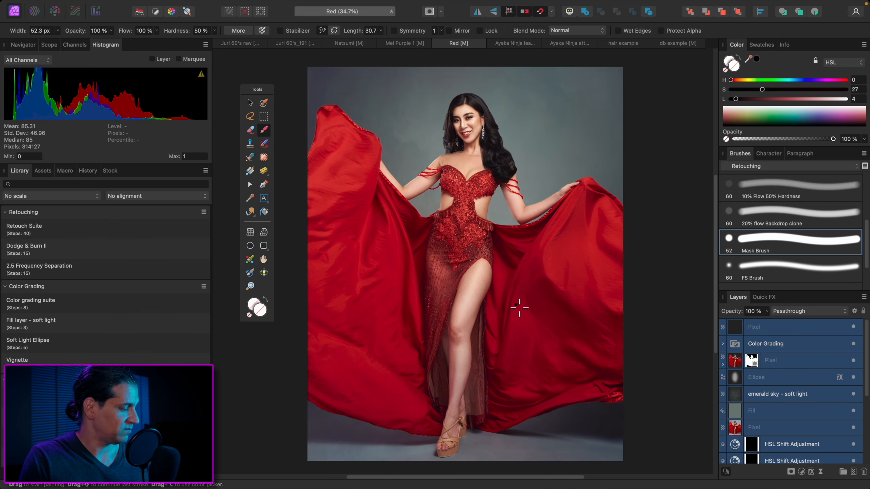
Magnify the red gown model's face to 300% and hide the selected layers
{"action": "key", "text": "super+1"}
{"action": "scroll", "coordinate": [485, 287], "scroll_direction": "up", "scroll_amount": 15}
{"action": "scroll", "coordinate": [485, 293], "scroll_direction": "up", "scroll_amount": 5}
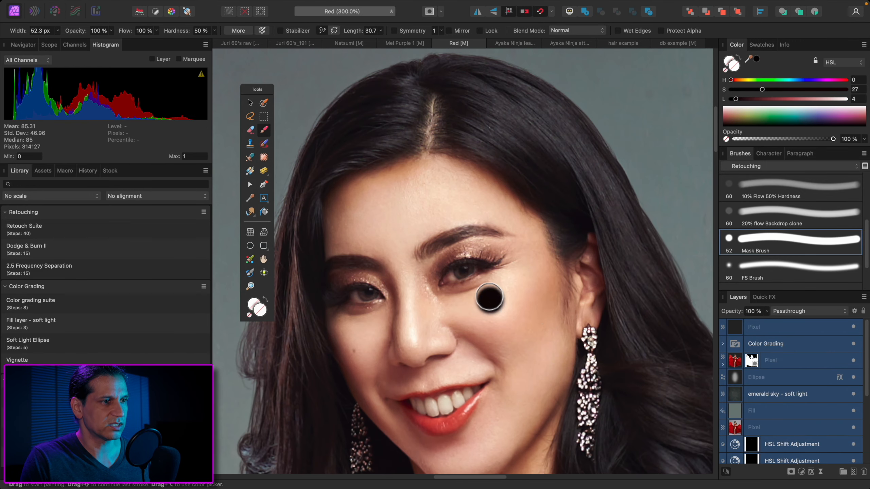
{"action": "left_click", "coordinate": [854, 327]}
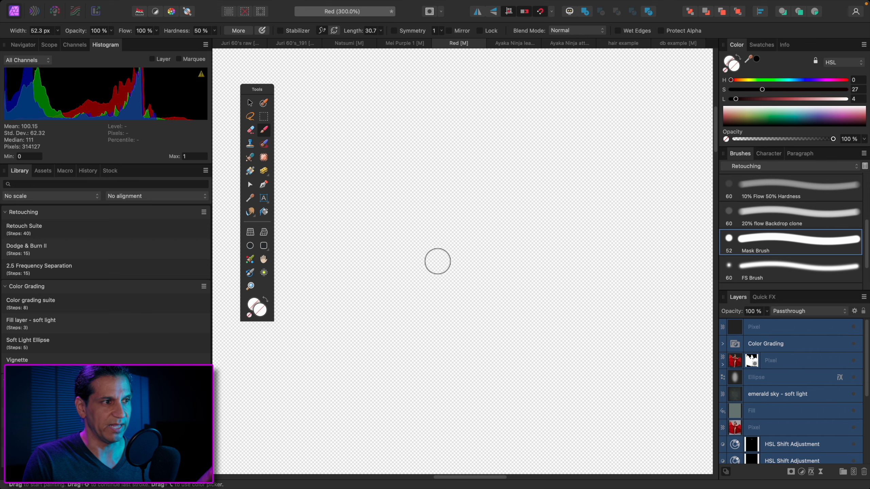
Examine how the unretouched red gown portrait redraws at 300% magnification, then fit the whole image in view
{"action": "scroll", "coordinate": [438, 262], "scroll_direction": "right", "scroll_amount": 4}
{"action": "scroll", "coordinate": [438, 265], "scroll_direction": "up", "scroll_amount": 5}
{"action": "scroll", "coordinate": [439, 266], "scroll_direction": "left", "scroll_amount": 8}
{"action": "scroll", "coordinate": [437, 262], "scroll_direction": "down", "scroll_amount": 7}
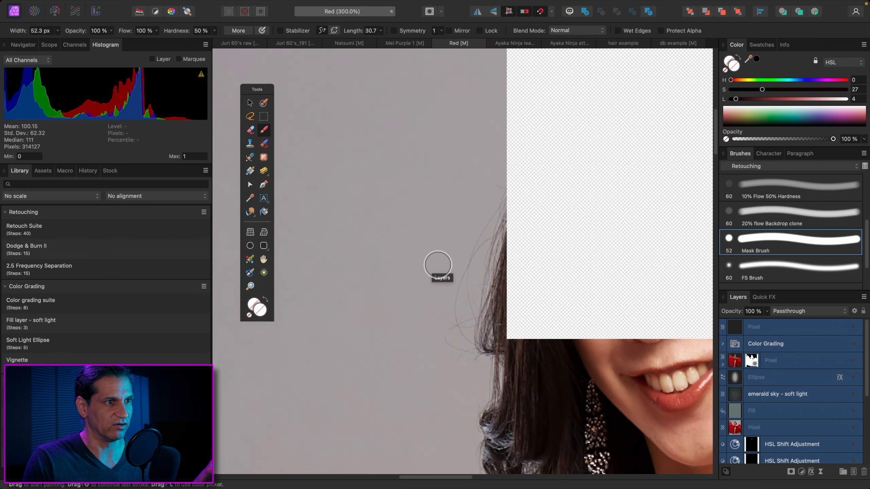
{"action": "scroll", "coordinate": [438, 264], "scroll_direction": "up", "scroll_amount": 6}
{"action": "scroll", "coordinate": [438, 266], "scroll_direction": "right", "scroll_amount": 8}
{"action": "scroll", "coordinate": [439, 267], "scroll_direction": "left", "scroll_amount": 8}
{"action": "scroll", "coordinate": [439, 267], "scroll_direction": "down", "scroll_amount": 3}
{"action": "scroll", "coordinate": [439, 267], "scroll_direction": "left", "scroll_amount": 8}
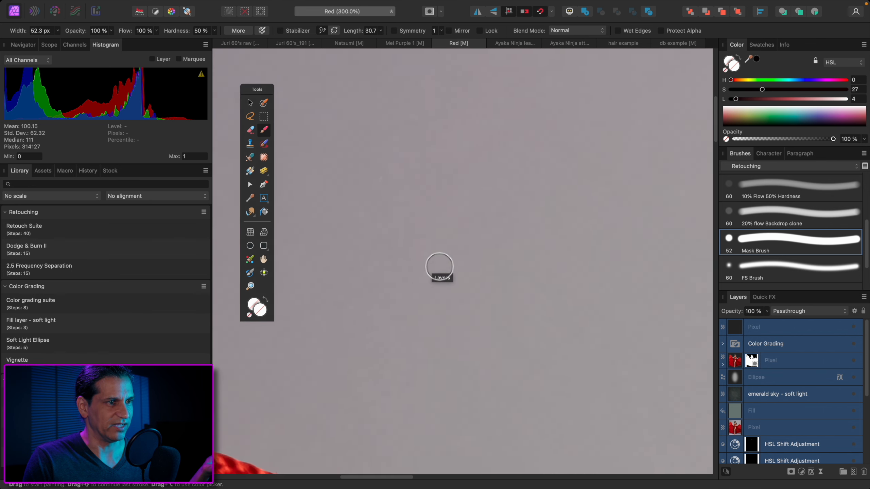
{"action": "scroll", "coordinate": [439, 267], "scroll_direction": "right", "scroll_amount": 10}
{"action": "key", "text": "super+0"}
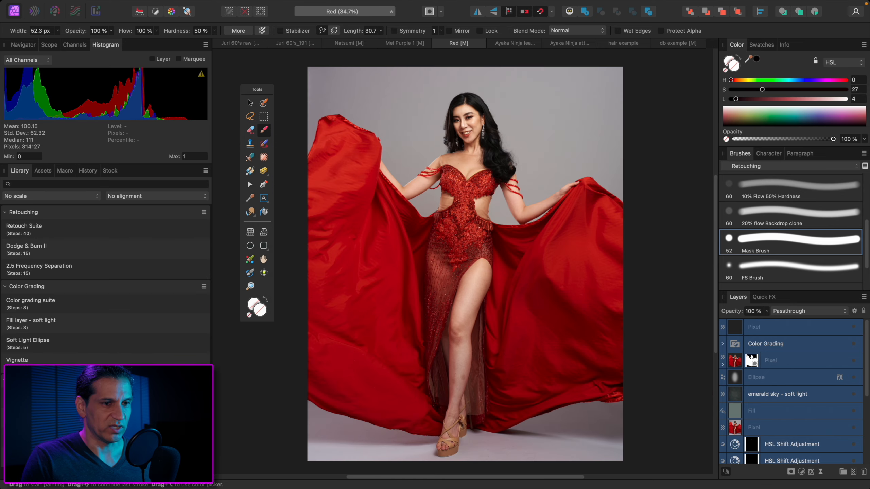
Toggle the selected layers of the red gown portrait to compare before and after, then select only the uppermost Pixel layer
{"action": "left_click", "coordinate": [854, 325]}
{"action": "left_click", "coordinate": [854, 326]}
{"action": "left_click", "coordinate": [854, 326]}
{"action": "left_click", "coordinate": [854, 326]}
{"action": "left_click", "coordinate": [854, 326]}
{"action": "left_click", "coordinate": [855, 326]}
{"action": "left_click", "coordinate": [854, 326]}
{"action": "left_click", "coordinate": [836, 330]}
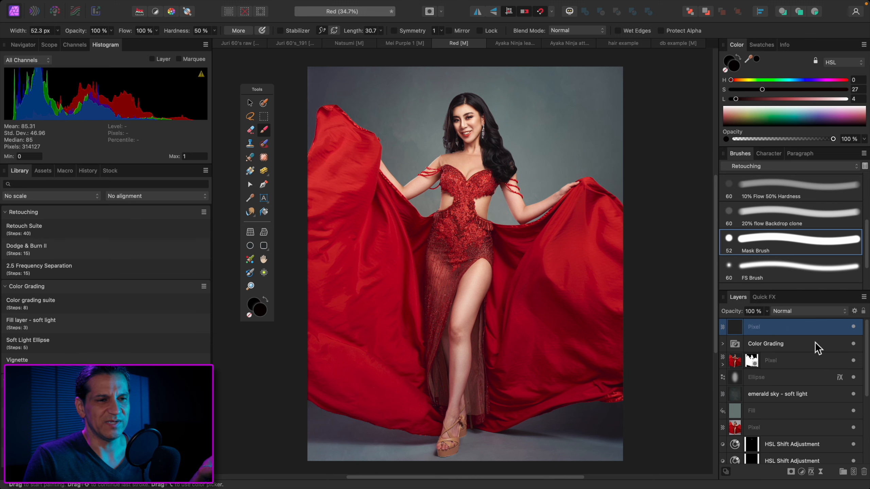
{"action": "scroll", "coordinate": [819, 355], "scroll_direction": "down", "scroll_amount": 5}
{"action": "scroll", "coordinate": [817, 356], "scroll_direction": "up", "scroll_amount": 5}
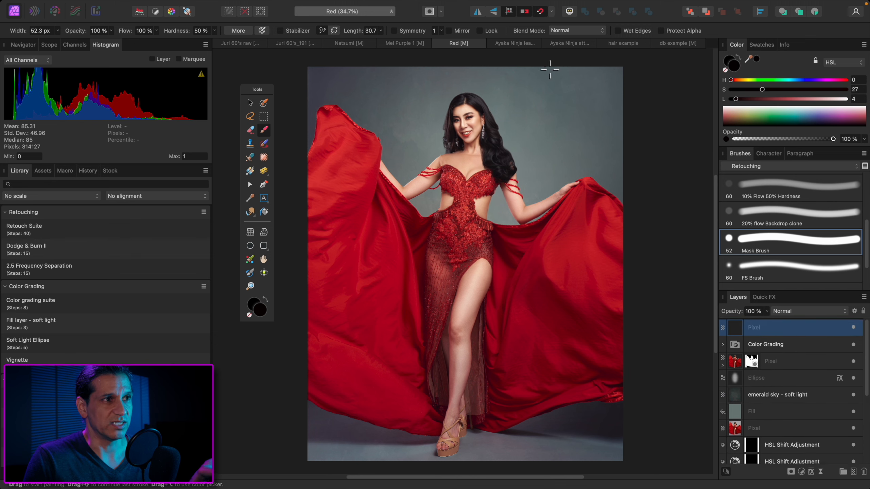
Switch to the ninja document with the falling leaves and toggle all its selected layers to compare before and after
{"action": "left_click", "coordinate": [517, 48]}
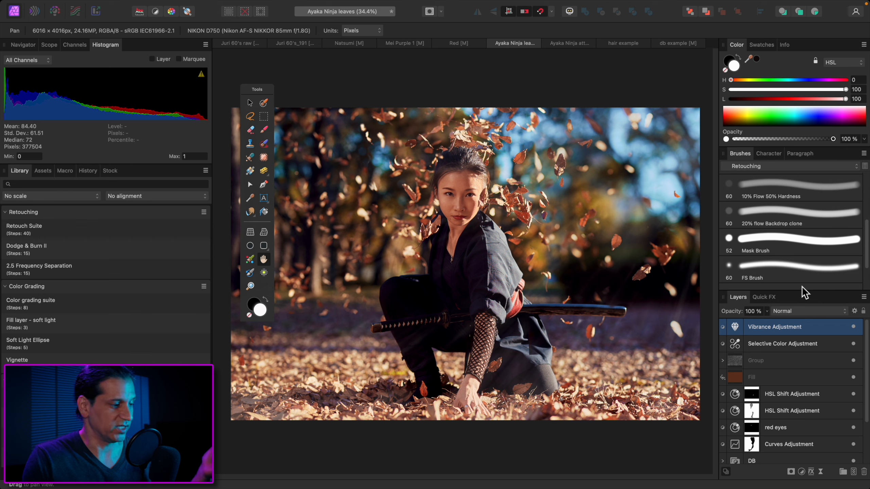
{"action": "key", "text": "alt+super+a"}
{"action": "left_click", "coordinate": [853, 327]}
{"action": "left_click", "coordinate": [854, 327]}
{"action": "left_click", "coordinate": [853, 327]}
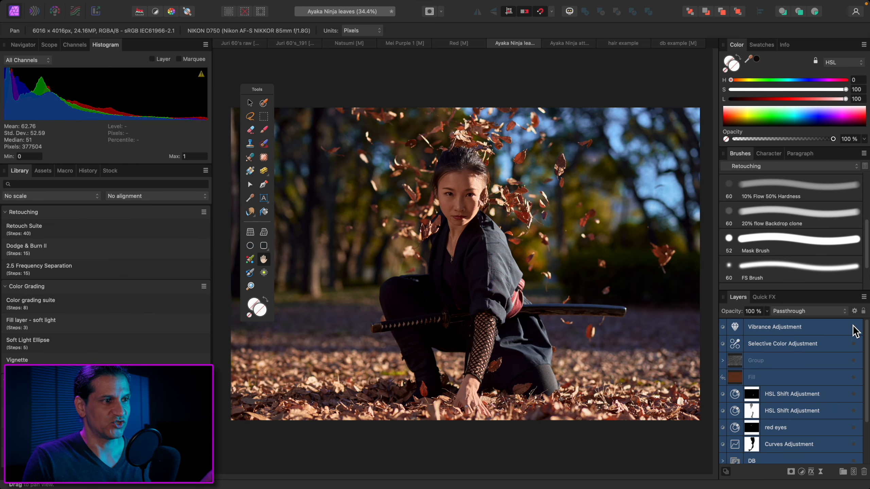
{"action": "left_click", "coordinate": [853, 327]}
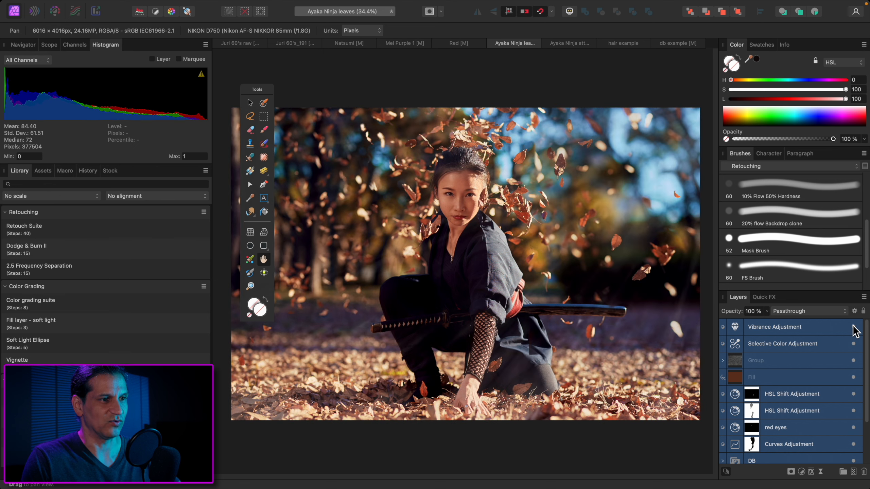
Switch to the ninja attack stance document and select all layers above its Background
{"action": "left_click", "coordinate": [570, 44]}
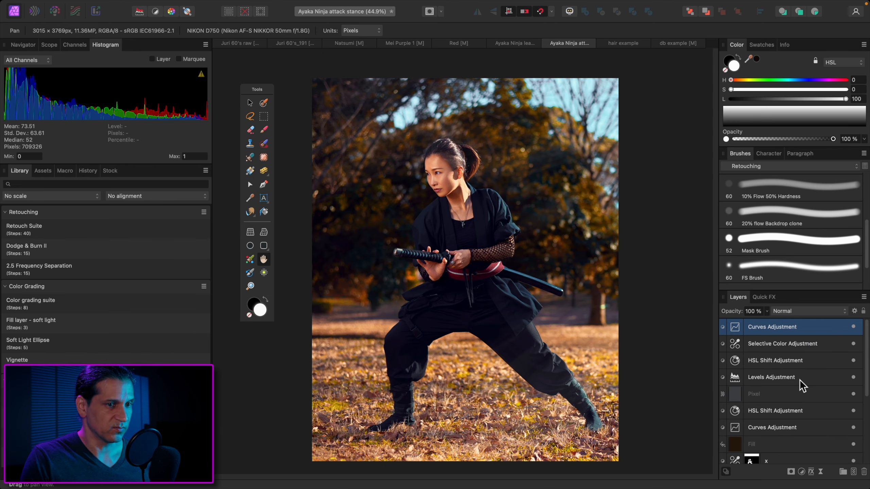
{"action": "key", "text": "super+a"}
{"action": "scroll", "coordinate": [806, 399], "scroll_direction": "down", "scroll_amount": 3}
{"action": "scroll", "coordinate": [806, 399], "scroll_direction": "up", "scroll_amount": 3}
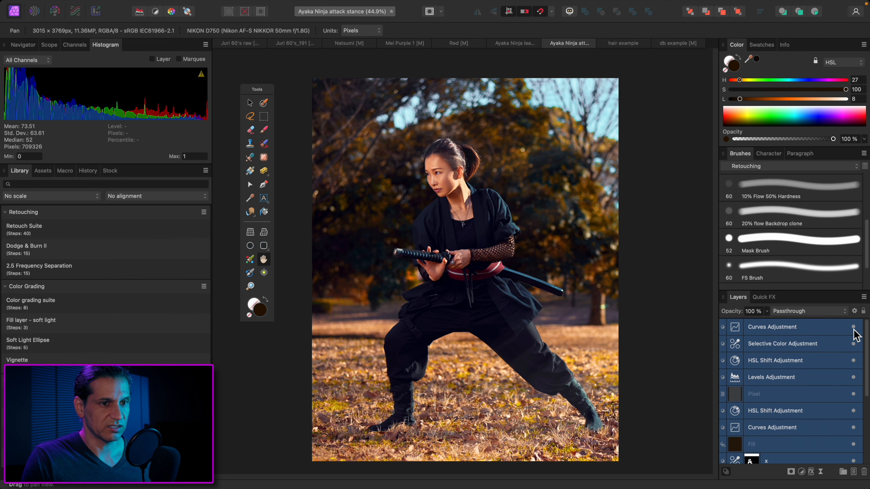
Toggle the selected layers of the ninja attack stance image repeatedly to compare before and after
{"action": "left_click", "coordinate": [853, 332]}
{"action": "left_click", "coordinate": [854, 332]}
{"action": "left_click", "coordinate": [853, 332]}
{"action": "left_click", "coordinate": [854, 333]}
{"action": "left_click", "coordinate": [854, 333]}
{"action": "left_click", "coordinate": [853, 334]}
{"action": "left_click", "coordinate": [853, 333]}
{"action": "left_click", "coordinate": [853, 333]}
{"action": "left_click", "coordinate": [853, 333]}
{"action": "left_click", "coordinate": [853, 333]}
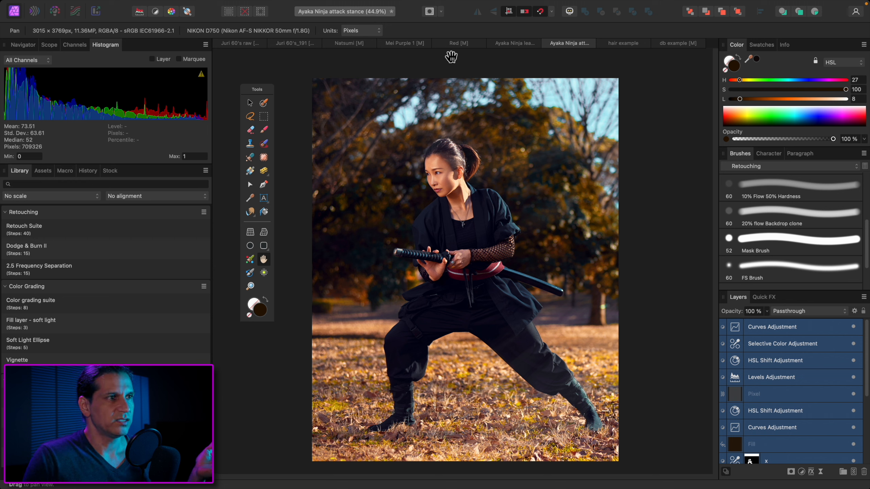
Switch to the hair example document and magnify the model's face and hair to 100%
{"action": "left_click", "coordinate": [454, 51]}
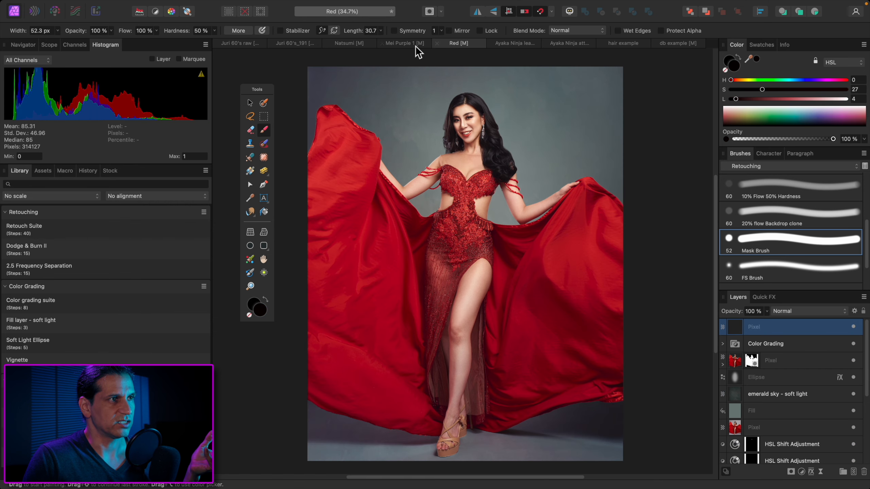
{"action": "left_click", "coordinate": [403, 44]}
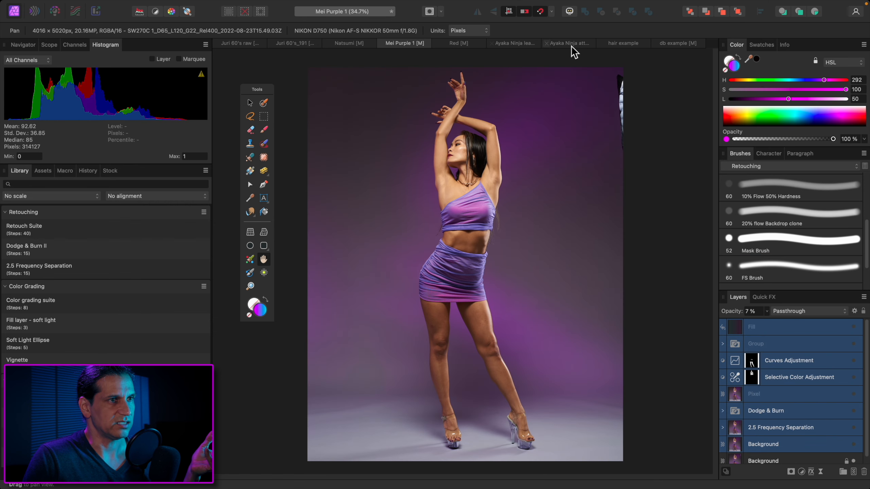
{"action": "left_click", "coordinate": [624, 43]}
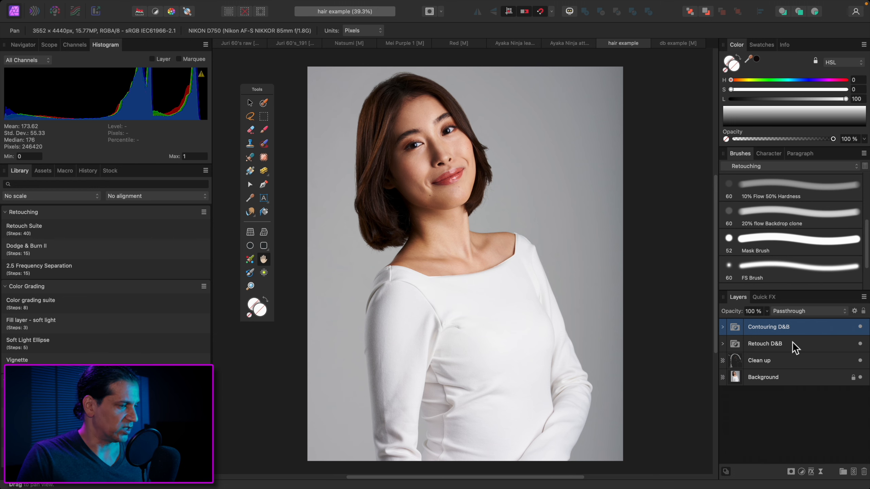
{"action": "key", "text": "super+1"}
{"action": "scroll", "coordinate": [548, 303], "scroll_direction": "up", "scroll_amount": 4}
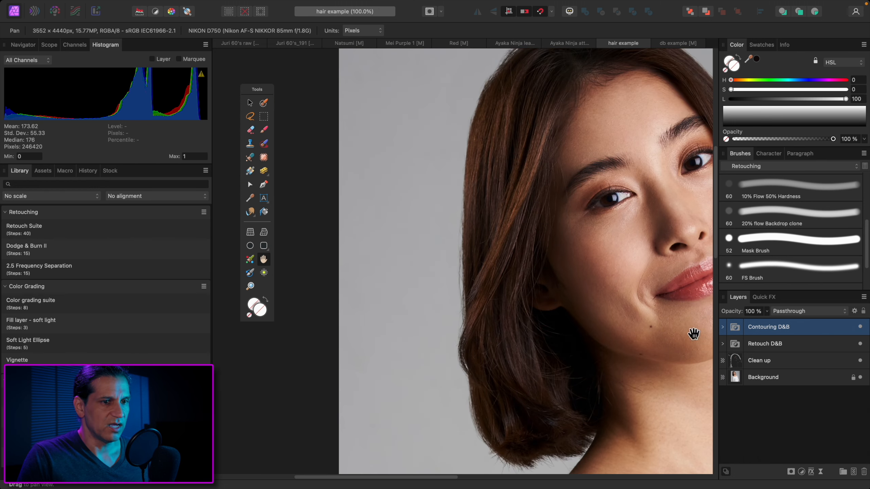
Toggle the visibility of the Clean up layer while magnified on the hair edge to compare before and after, leaving it visible
{"action": "left_click", "coordinate": [860, 360]}
{"action": "key", "text": "super+plus"}
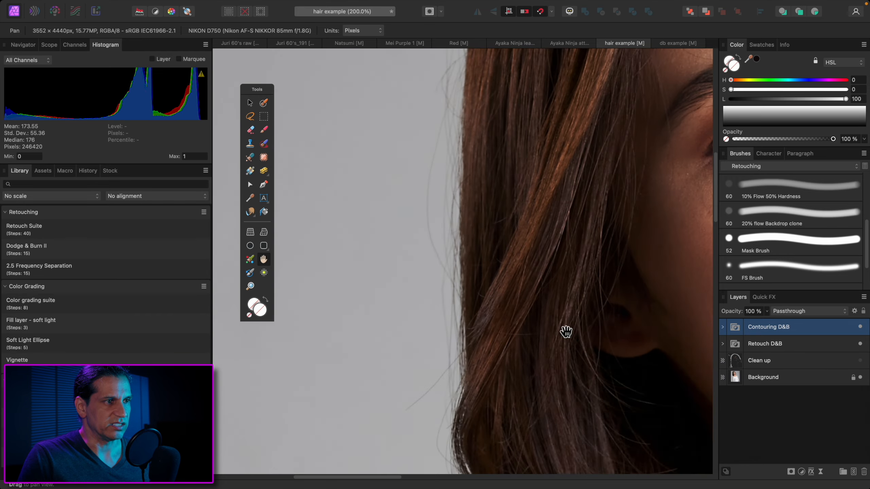
{"action": "scroll", "coordinate": [566, 332], "scroll_direction": "up", "scroll_amount": 10}
{"action": "scroll", "coordinate": [551, 216], "scroll_direction": "up", "scroll_amount": 4}
{"action": "left_click", "coordinate": [860, 361]}
{"action": "left_click", "coordinate": [861, 360]}
{"action": "left_click", "coordinate": [861, 360]}
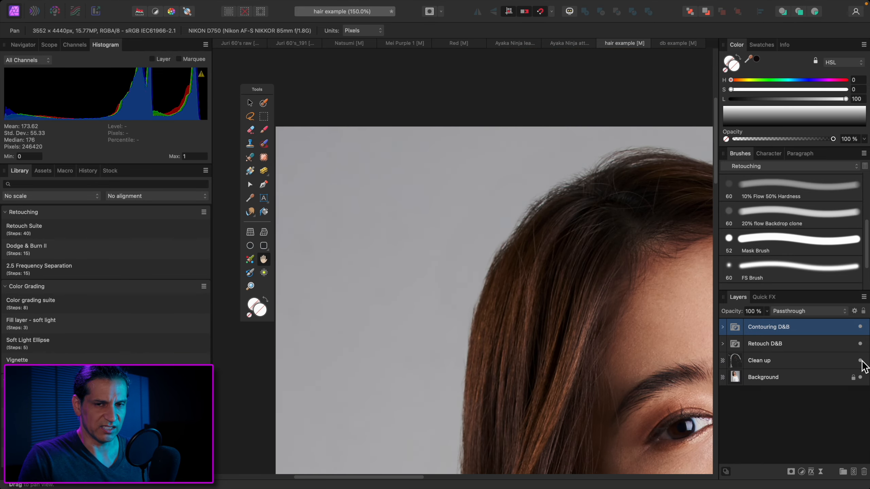
Add a new pixel layer above the Clean up layer and choose the Hair 2 brush with the Paint Brush tool
{"action": "left_click", "coordinate": [831, 363]}
{"action": "key", "text": "super+shift+n"}
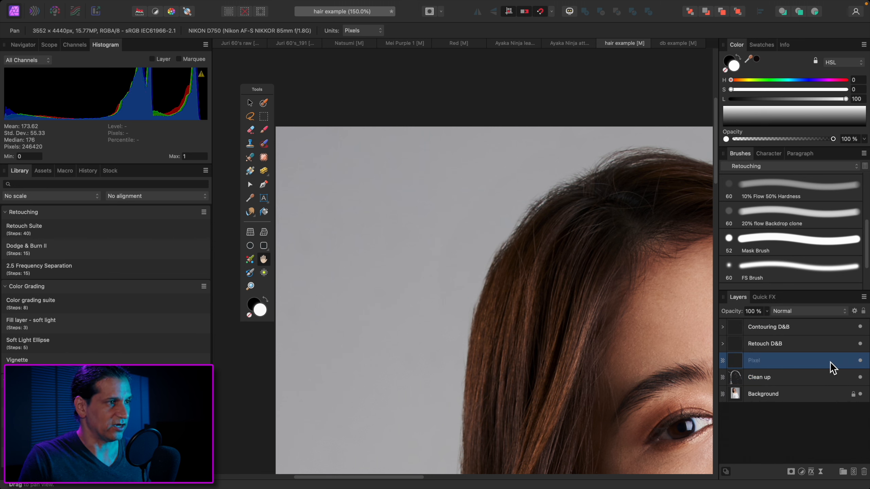
{"action": "scroll", "coordinate": [827, 234], "scroll_direction": "down", "scroll_amount": 3}
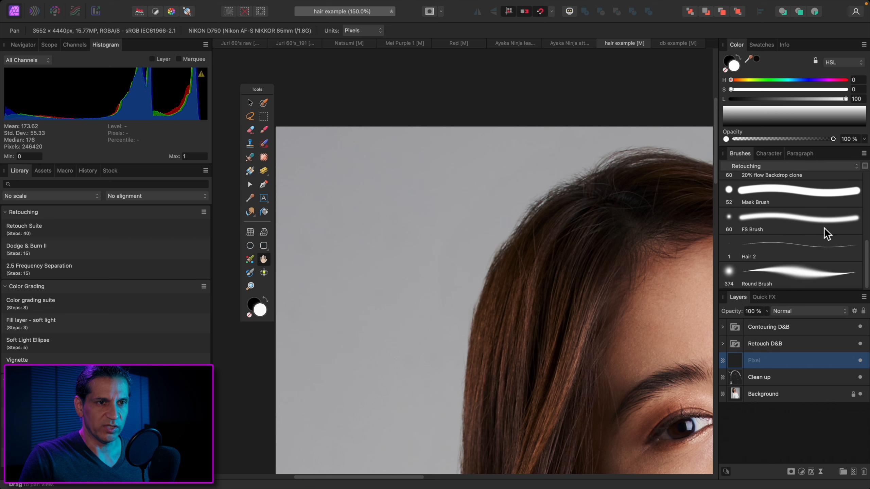
{"action": "left_click", "coordinate": [802, 260]}
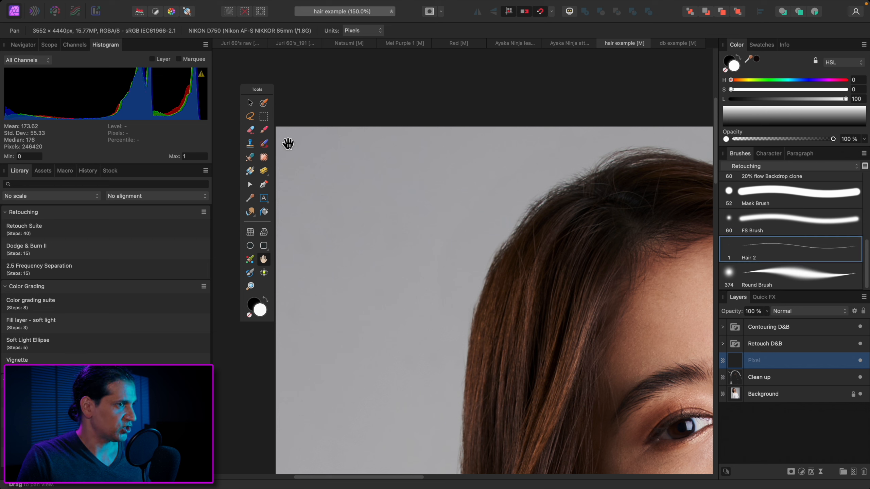
{"action": "key", "text": "b"}
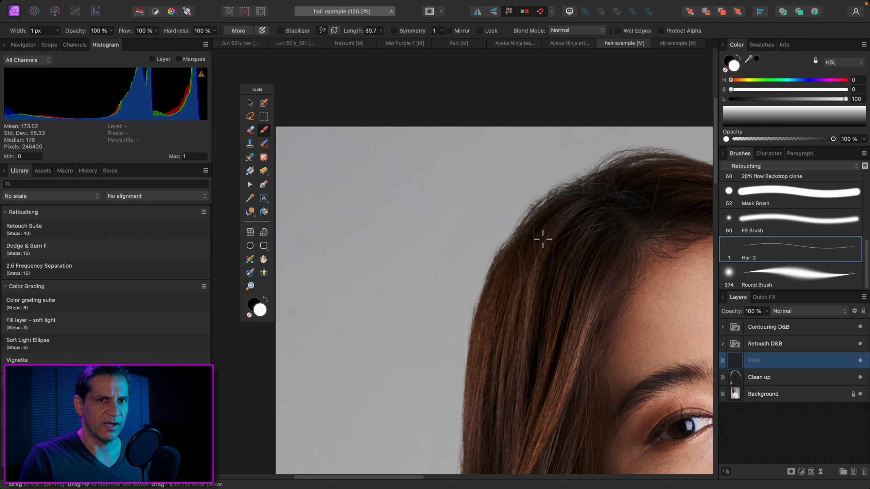
Sample brown tones from the hair and paint fine curved strands along its left outer edge on the new pixel layer
{"action": "scroll", "coordinate": [533, 232], "scroll_direction": "down", "scroll_amount": 1}
{"action": "mouse_move", "coordinate": [532, 231]}
{"action": "left_mouse_down", "text": "alt"}
{"action": "mouse_move", "coordinate": [535, 244]}
{"action": "mouse_move", "coordinate": [503, 278]}
{"action": "mouse_move", "coordinate": [519, 282]}
{"action": "mouse_move", "coordinate": [405, 144]}
{"action": "mouse_move", "coordinate": [381, 199]}
{"action": "left_mouse_up", "text": "alt"}
{"action": "left_click_drag", "start_coordinate": [399, 146], "coordinate": [390, 215]}
{"action": "left_click_drag", "start_coordinate": [428, 107], "coordinate": [376, 302]}
{"action": "left_click_drag", "start_coordinate": [383, 214], "coordinate": [379, 337]}
{"action": "left_click_drag", "start_coordinate": [421, 286], "coordinate": [426, 204]}
{"action": "left_click_drag", "start_coordinate": [394, 172], "coordinate": [382, 166]}
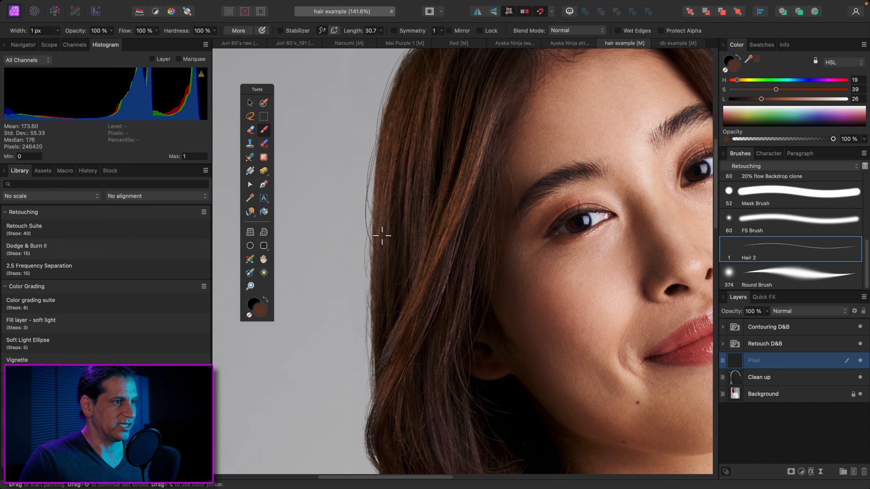
Sample a dark brown near the crown and paint thin flyaway strands along the upper left contour of the hair
{"action": "scroll", "coordinate": [395, 254], "scroll_direction": "down", "scroll_amount": 1}
{"action": "scroll", "coordinate": [394, 254], "scroll_direction": "up", "scroll_amount": 5}
{"action": "left_click_drag", "start_coordinate": [442, 137], "coordinate": [437, 136]}
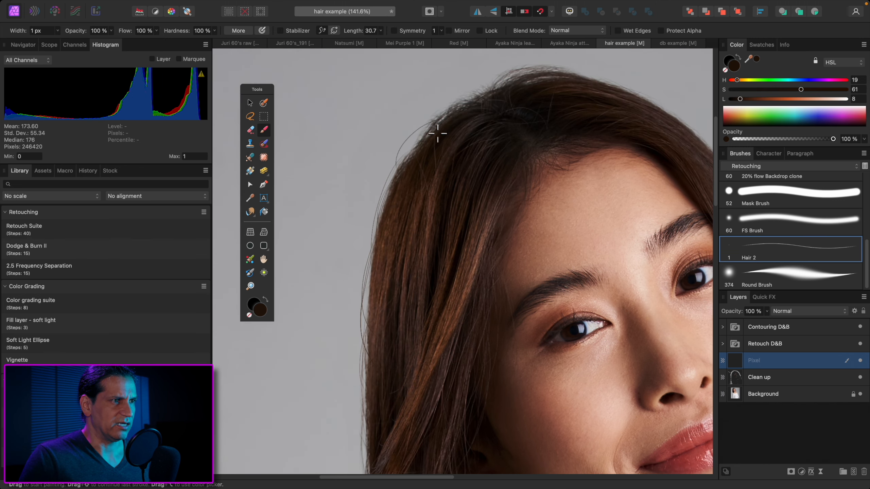
{"action": "left_click_drag", "start_coordinate": [397, 217], "coordinate": [387, 192]}
Paint more thin strands down the left side of the hair to the cheek-level curl, resampling the nearby hair color between strokes
{"action": "scroll", "coordinate": [390, 266], "scroll_direction": "down", "scroll_amount": 3}
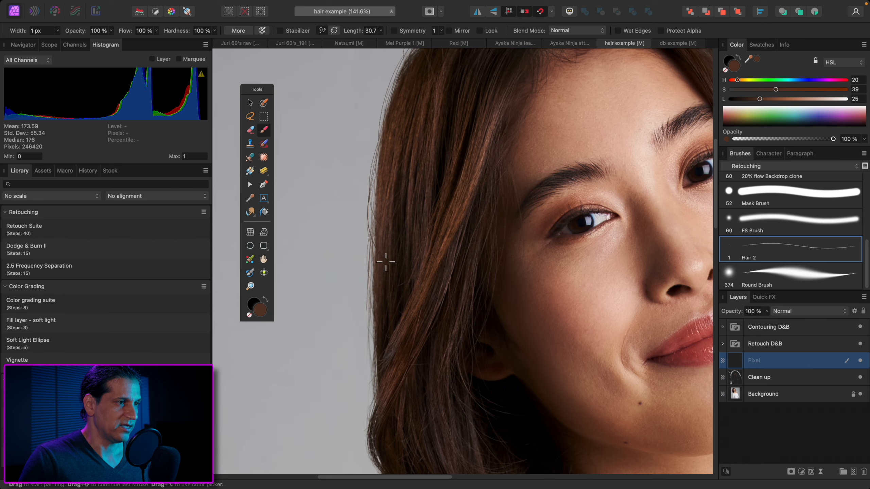
{"action": "scroll", "coordinate": [385, 258], "scroll_direction": "down", "scroll_amount": 3}
{"action": "left_click_drag", "start_coordinate": [389, 214], "coordinate": [386, 299]}
{"action": "left_click", "coordinate": [398, 317], "text": "alt"}
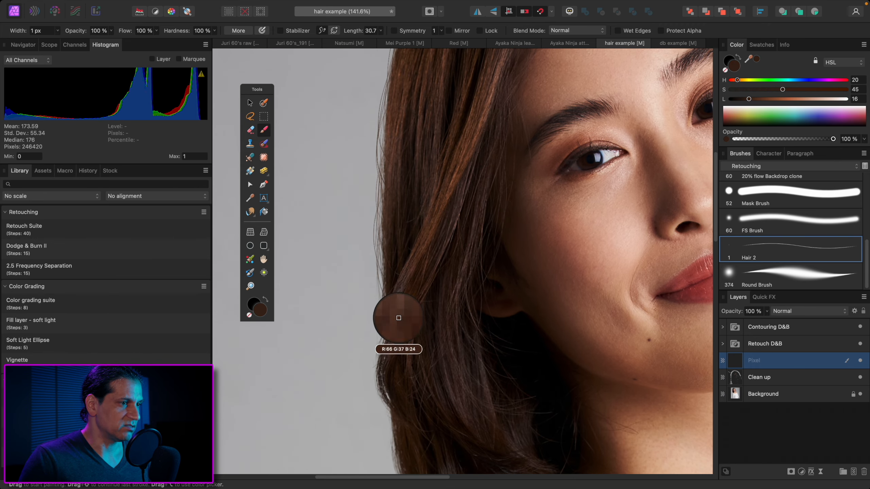
{"action": "left_click_drag", "start_coordinate": [396, 303], "coordinate": [372, 369]}
{"action": "mouse_move", "coordinate": [383, 321]}
{"action": "left_mouse_down"}
{"action": "mouse_move", "coordinate": [402, 334]}
{"action": "mouse_move", "coordinate": [399, 393]}
{"action": "left_mouse_up"}
{"action": "left_click", "coordinate": [403, 281], "text": "alt"}
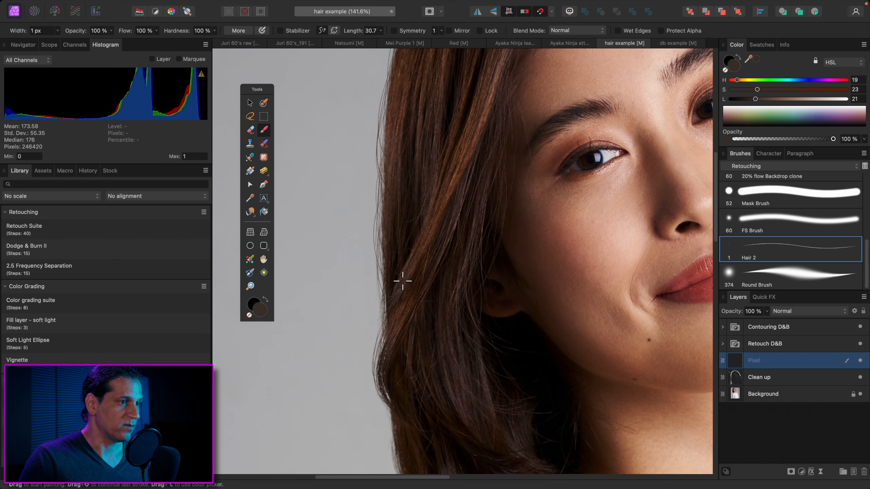
Sample darker browns from the crown and paint additional fine strands from the crown down the upper left hair edge
{"action": "scroll", "coordinate": [413, 253], "scroll_direction": "up", "scroll_amount": 10}
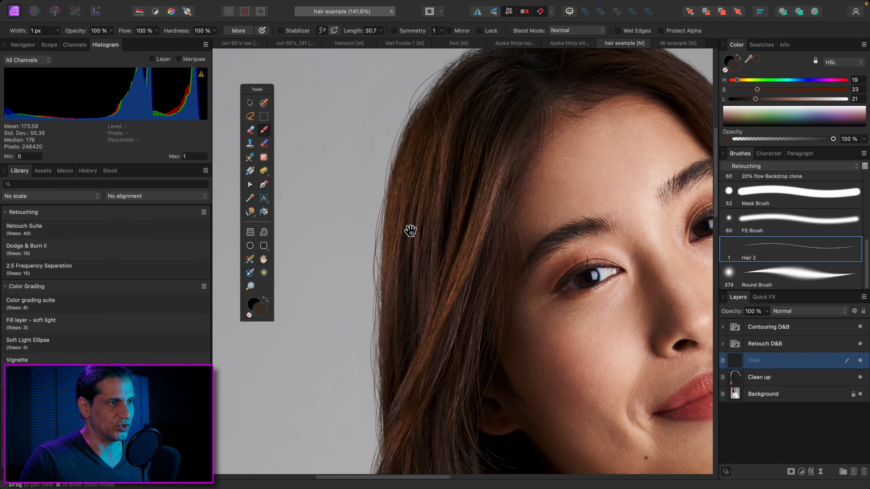
{"action": "left_click", "coordinate": [453, 184], "text": "alt"}
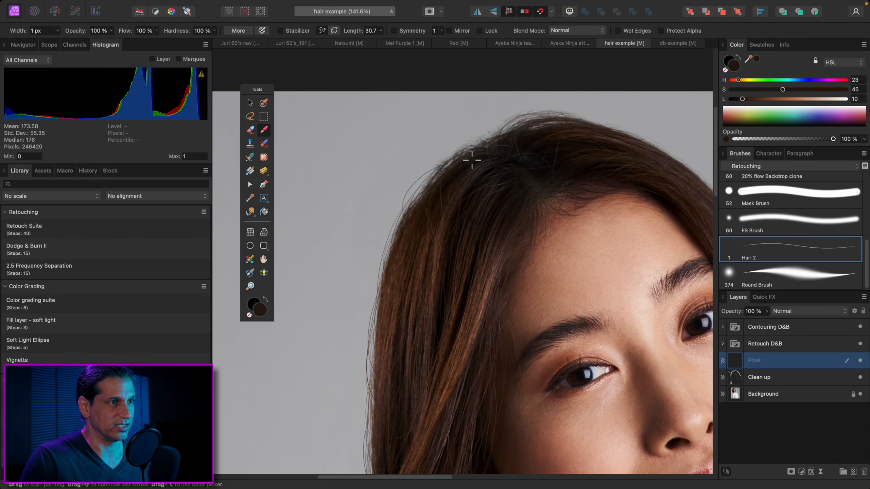
{"action": "left_click", "coordinate": [425, 220], "text": "alt"}
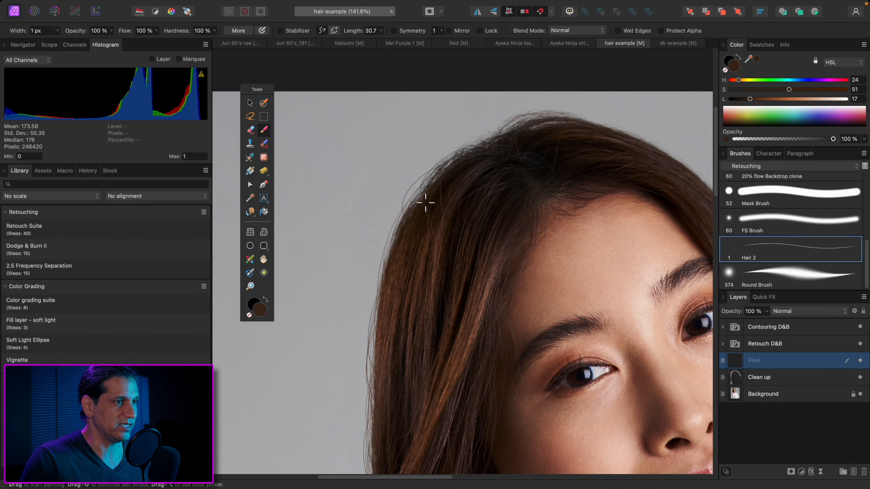
{"action": "scroll", "coordinate": [416, 252], "scroll_direction": "down", "scroll_amount": 4}
{"action": "left_click", "coordinate": [414, 219], "text": "alt"}
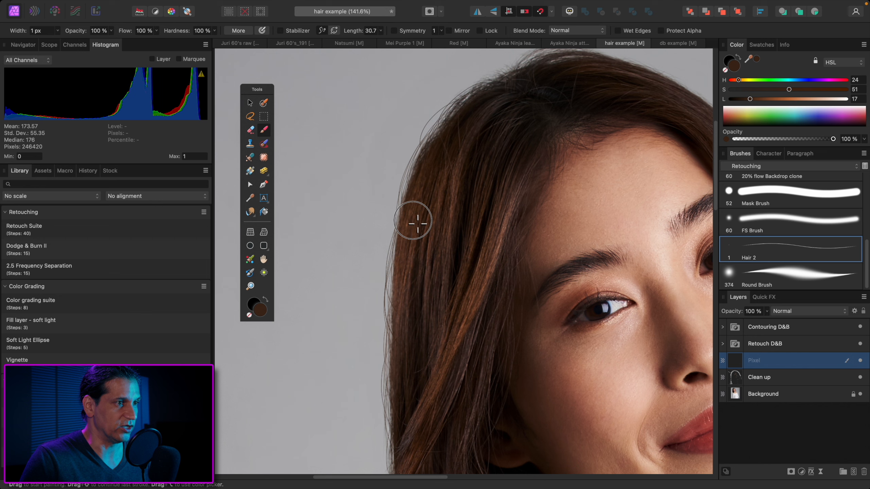
Continue the fine strands down the middle of the left hair edge, matching the brown sampled at each spot
{"action": "scroll", "coordinate": [407, 240], "scroll_direction": "down", "scroll_amount": 4}
{"action": "left_click", "coordinate": [397, 197], "text": "alt"}
{"action": "scroll", "coordinate": [401, 281], "scroll_direction": "down", "scroll_amount": 4}
{"action": "left_click", "coordinate": [387, 210], "text": "alt"}
{"action": "left_click_drag", "start_coordinate": [408, 271], "coordinate": [399, 195]}
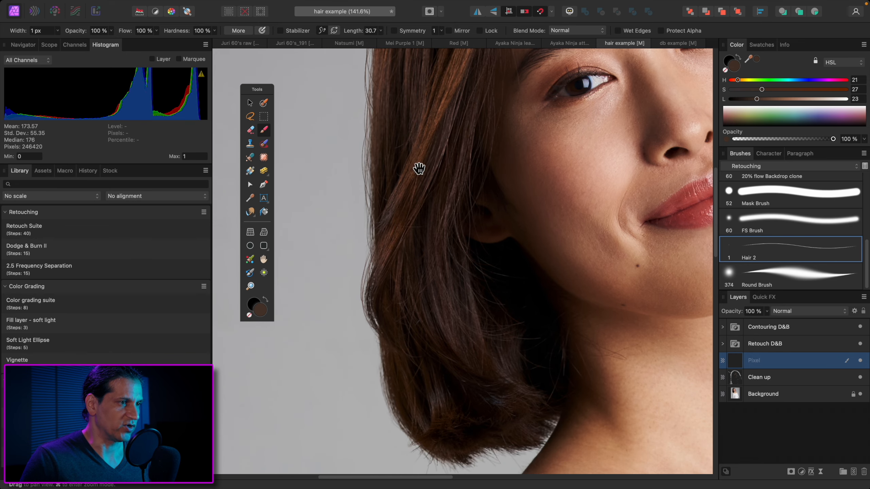
Paint fine strands around the lower left curl of the hair and sample browns along the edge above it
{"action": "left_click", "coordinate": [388, 241], "text": "alt"}
{"action": "left_click_drag", "start_coordinate": [368, 263], "coordinate": [362, 301]}
{"action": "left_click", "coordinate": [391, 347], "text": "alt"}
{"action": "left_click_drag", "start_coordinate": [379, 336], "coordinate": [387, 399]}
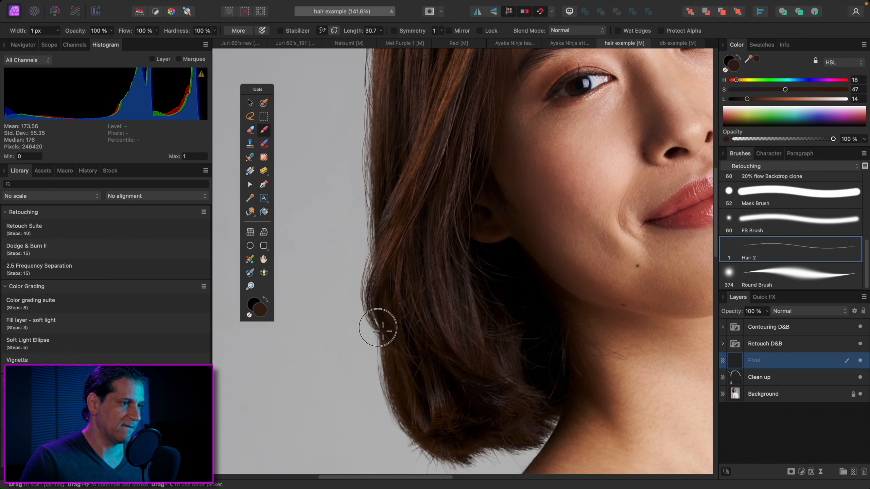
{"action": "left_click", "coordinate": [390, 370], "text": "alt"}
{"action": "left_click_drag", "start_coordinate": [376, 345], "coordinate": [394, 407]}
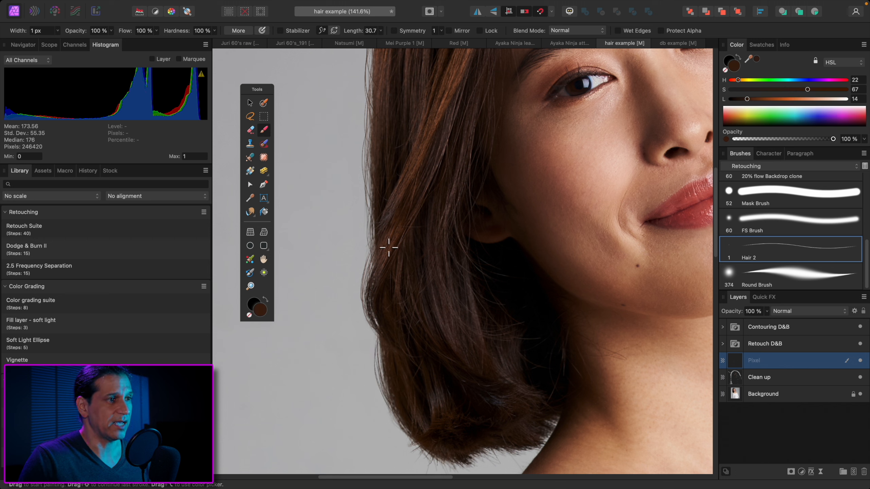
{"action": "left_click", "coordinate": [373, 186], "text": "alt"}
{"action": "left_click", "coordinate": [375, 137], "text": "alt"}
{"action": "left_click", "coordinate": [374, 137], "text": "alt"}
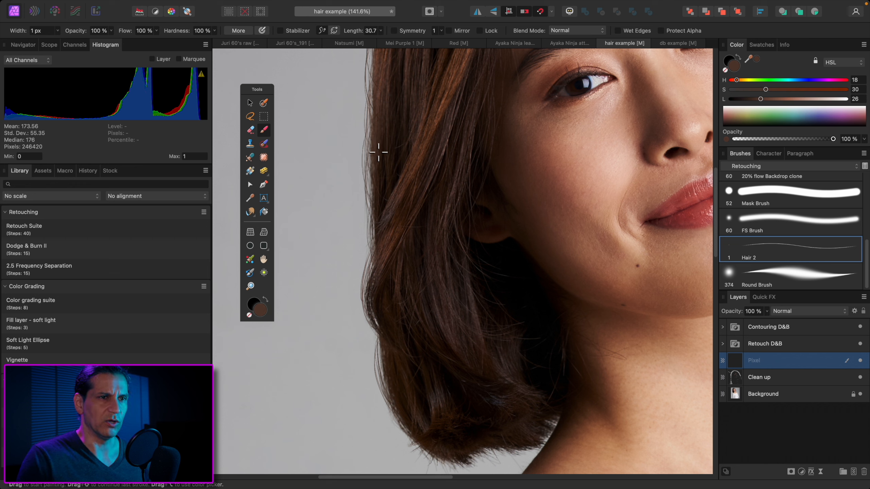
Try the hair brush in pure red (HSL 360, 100, 50) with curved test strands beside the left hair edge, and undo them
{"action": "left_click_drag", "start_coordinate": [740, 80], "coordinate": [846, 80]}
{"action": "left_click_drag", "start_coordinate": [766, 89], "coordinate": [791, 99]}
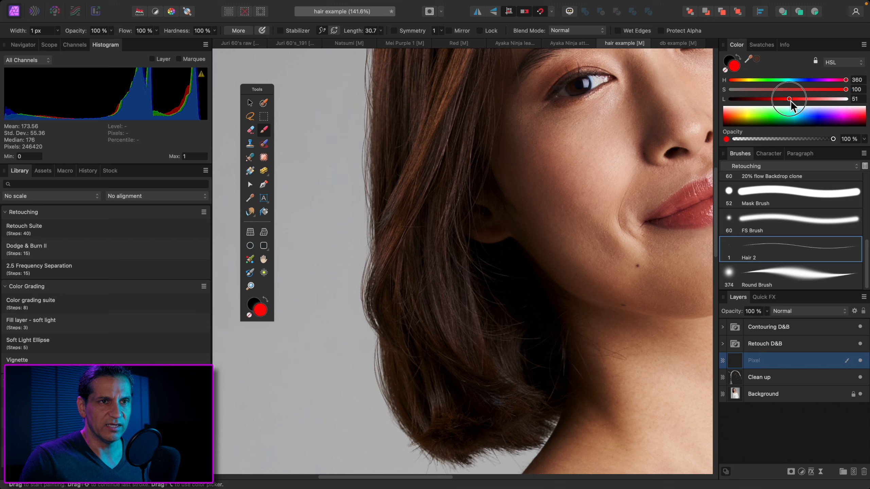
{"action": "left_click_drag", "start_coordinate": [376, 140], "coordinate": [351, 328]}
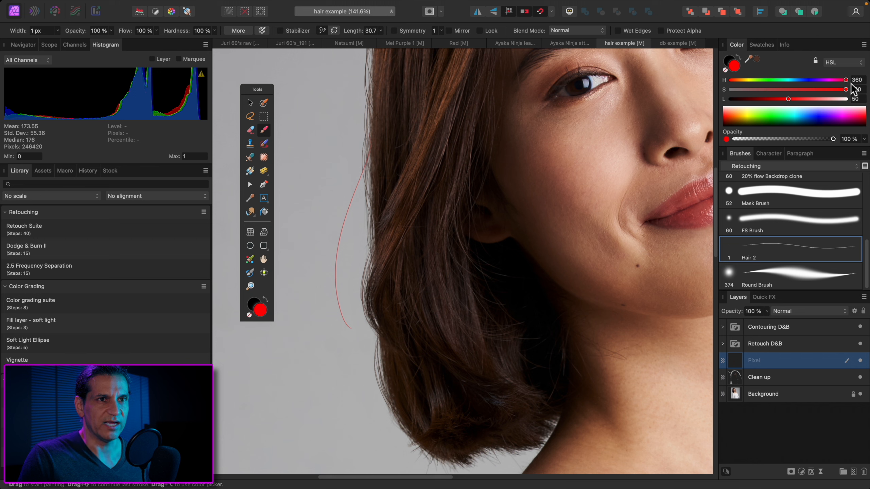
{"action": "left_click_drag", "start_coordinate": [368, 121], "coordinate": [369, 282]}
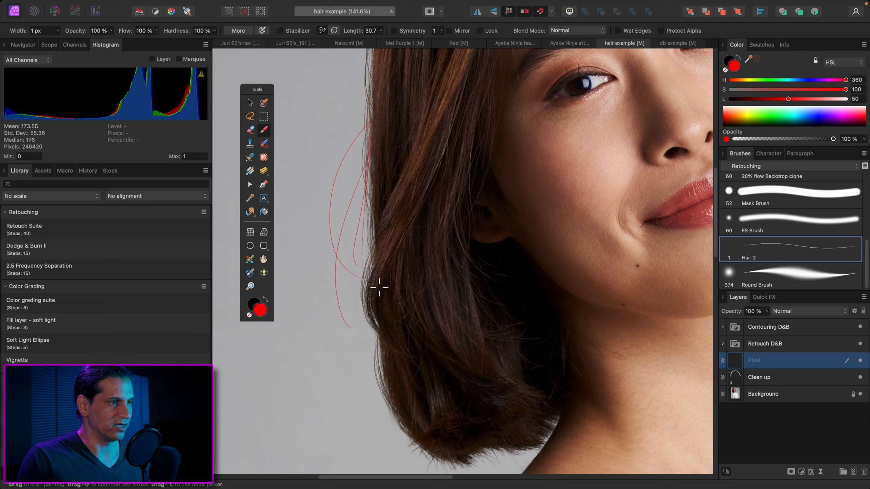
{"action": "key", "text": "super+z"}
{"action": "key", "text": "super+z"}
{"action": "key", "text": "super+z"}
{"action": "key", "text": "super+z"}
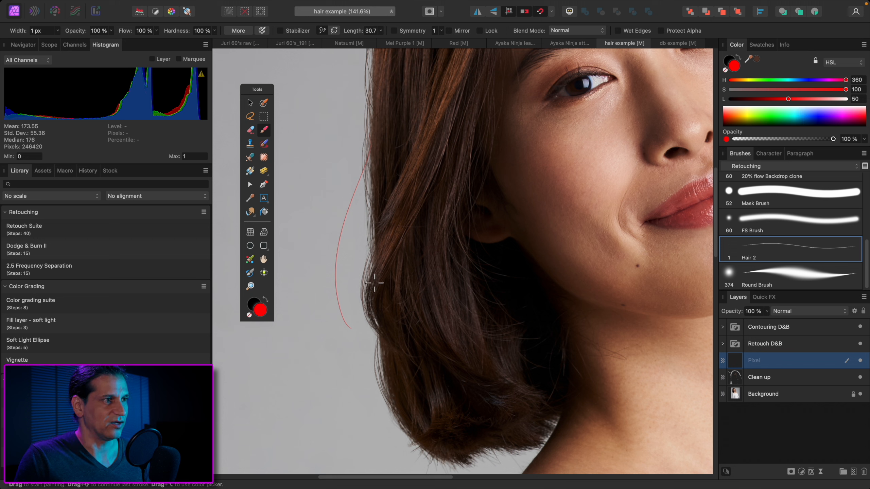
Sample the hair's brown and paint a long curved strand arching out from the left hair edge
{"action": "left_click", "coordinate": [378, 118], "text": "alt"}
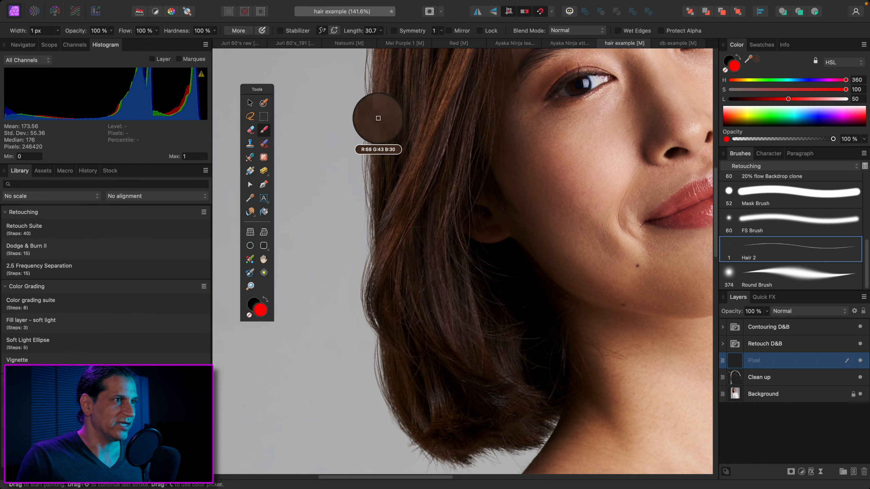
{"action": "left_click_drag", "start_coordinate": [369, 107], "coordinate": [375, 249]}
{"action": "left_click_drag", "start_coordinate": [405, 151], "coordinate": [399, 235]}
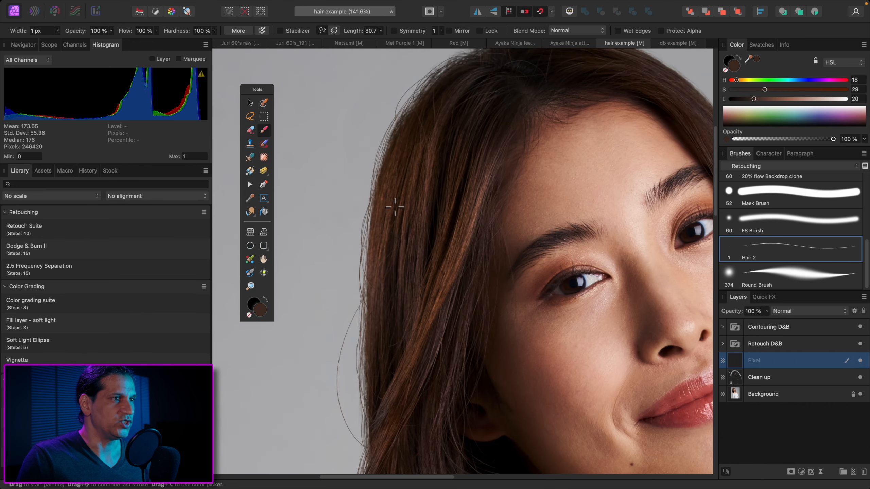
Sample dark tones from the crown and paint thin strands across the top of the head
{"action": "scroll", "coordinate": [405, 199], "scroll_direction": "up", "scroll_amount": 5}
{"action": "left_click", "coordinate": [454, 188], "text": "alt"}
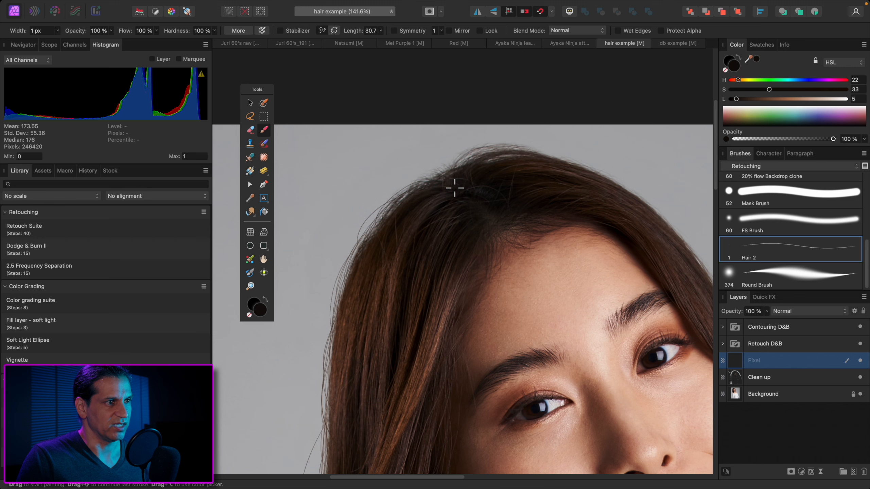
{"action": "left_click", "coordinate": [469, 174], "text": "alt"}
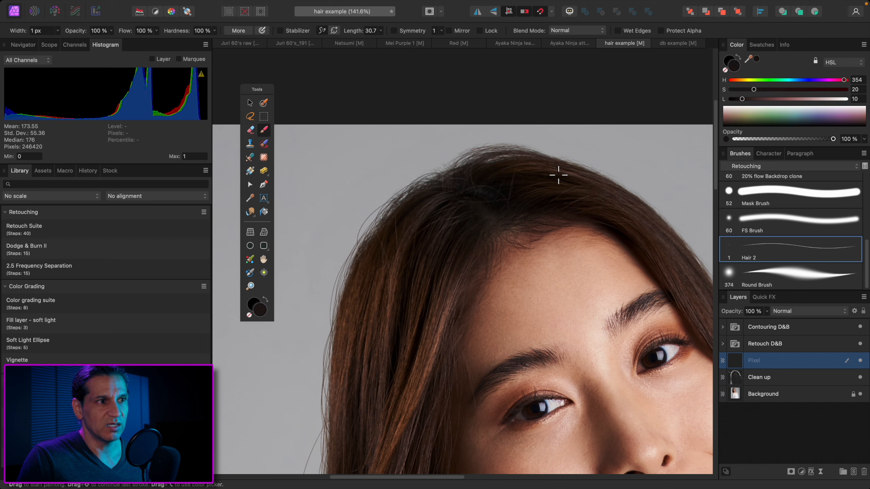
{"action": "left_click", "coordinate": [581, 173], "text": "alt"}
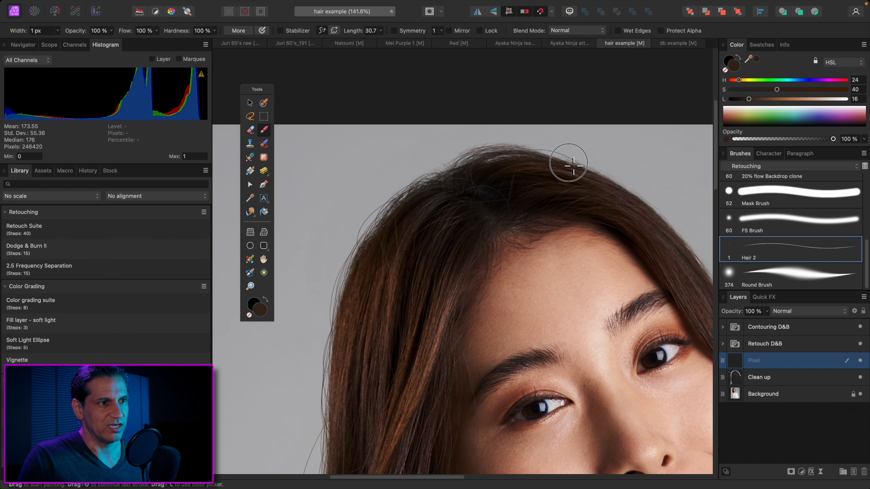
Paint curved strands down the right outer edge of the hair using sampled browns, and fit the whole portrait in view
{"action": "mouse_move", "coordinate": [597, 206]}
{"action": "left_mouse_down"}
{"action": "mouse_move", "coordinate": [460, 188]}
{"action": "mouse_move", "coordinate": [529, 221]}
{"action": "left_mouse_up"}
{"action": "left_click", "coordinate": [486, 182], "text": "alt"}
{"action": "left_click_drag", "start_coordinate": [506, 182], "coordinate": [551, 242]}
{"action": "left_click", "coordinate": [524, 205], "text": "alt"}
{"action": "left_click_drag", "start_coordinate": [527, 202], "coordinate": [577, 271]}
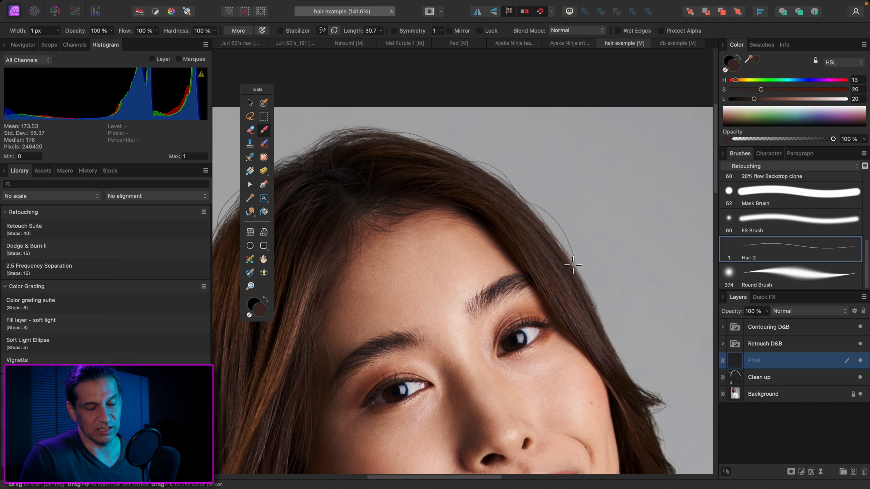
{"action": "scroll", "coordinate": [550, 243], "scroll_direction": "down", "scroll_amount": 2}
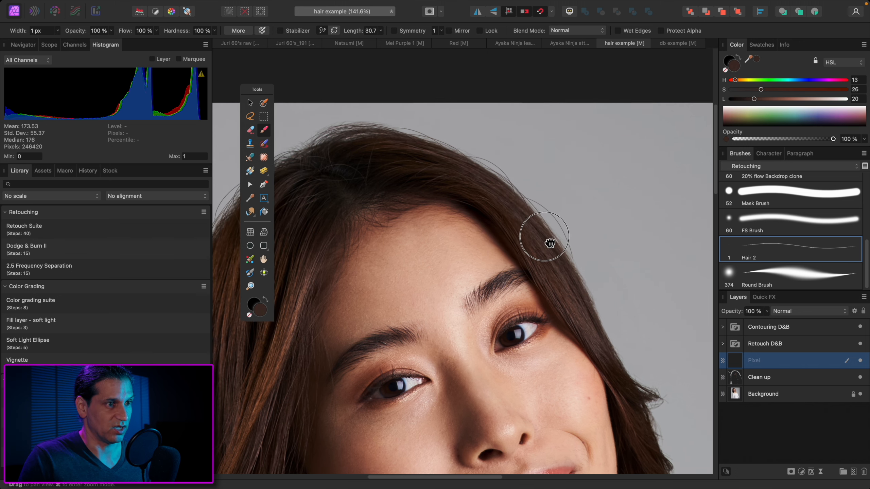
{"action": "left_click", "coordinate": [545, 227], "text": "alt"}
{"action": "left_click_drag", "start_coordinate": [541, 223], "coordinate": [592, 291]}
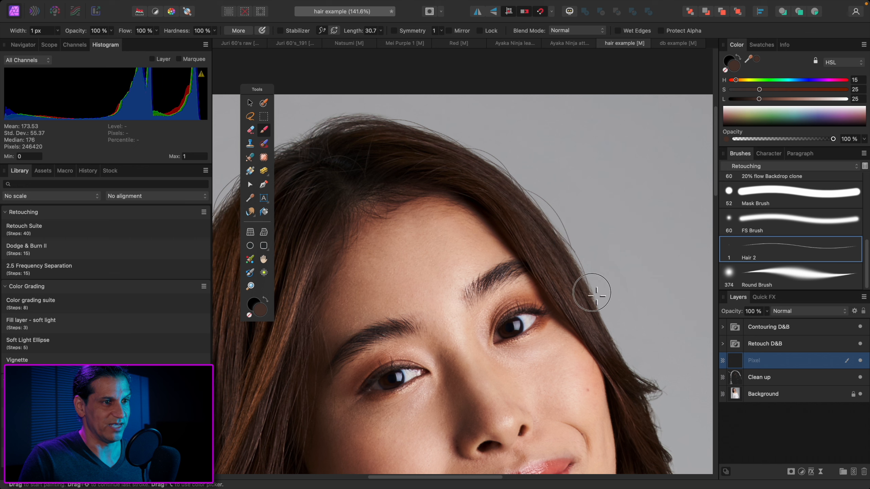
{"action": "key", "text": "super+0"}
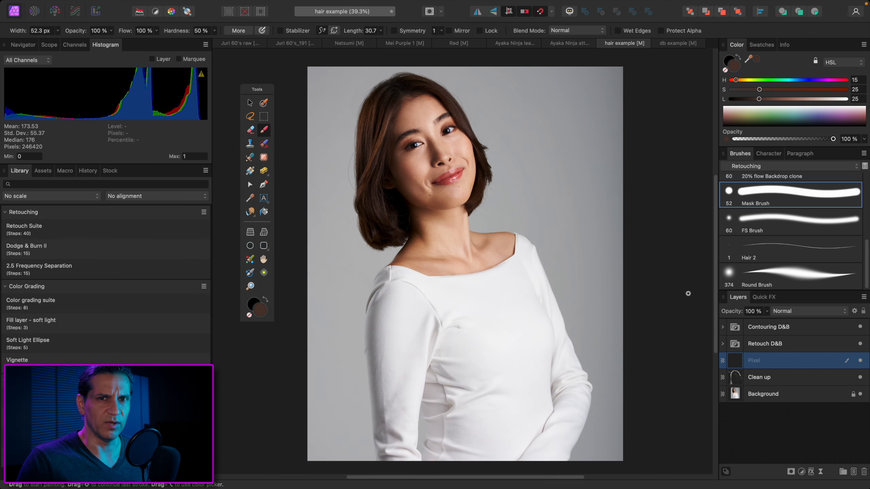
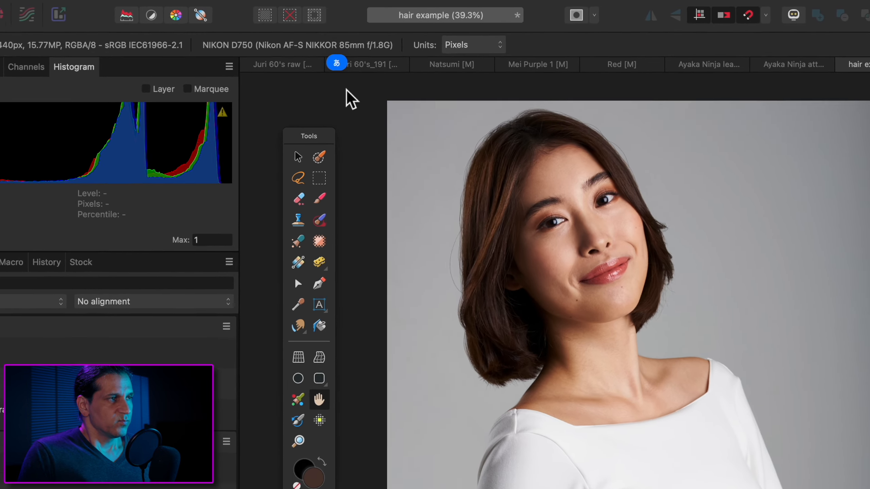
Toggle the keyboard input source between English and Japanese
{"action": "key", "text": "ctrl+space"}
{"action": "left_click", "coordinate": [340, 65]}
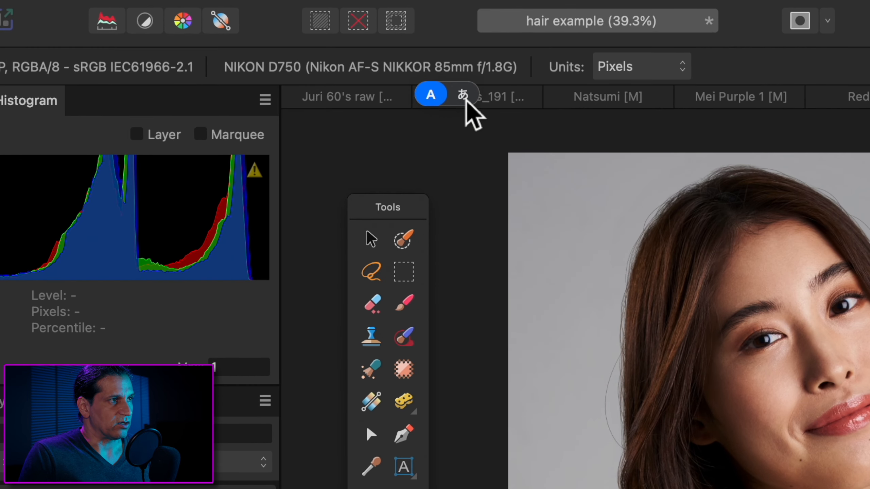
{"action": "left_click", "coordinate": [462, 95]}
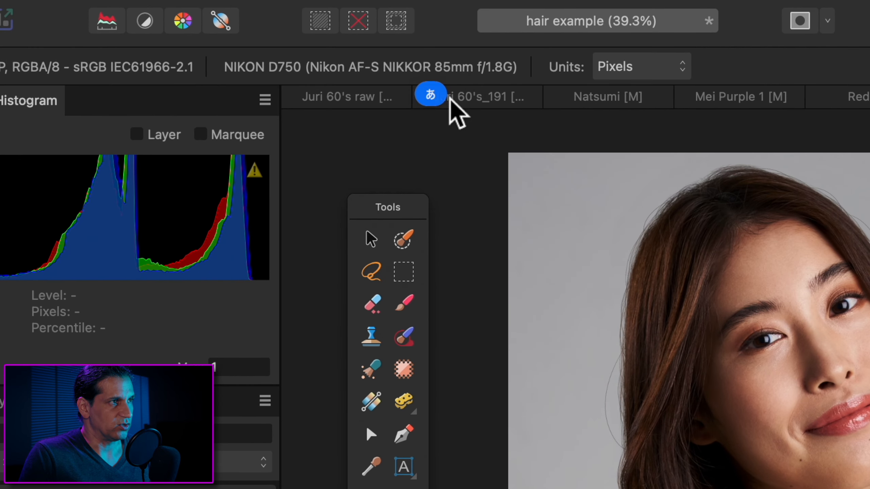
{"action": "left_click", "coordinate": [438, 96]}
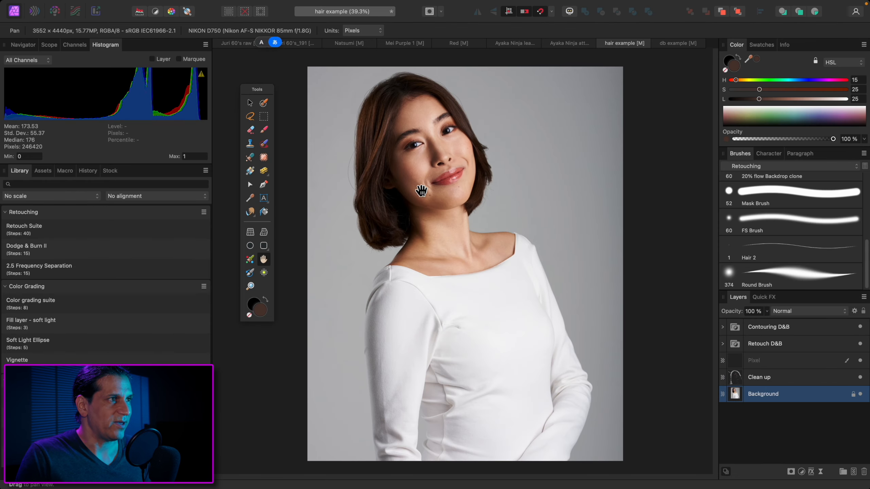
Paint a brown test squiggle with the Mask Brush on the Background layer, in the empty gray area beside the face
{"action": "key", "text": "b"}
{"action": "left_click_drag", "start_coordinate": [545, 153], "coordinate": [586, 169]}
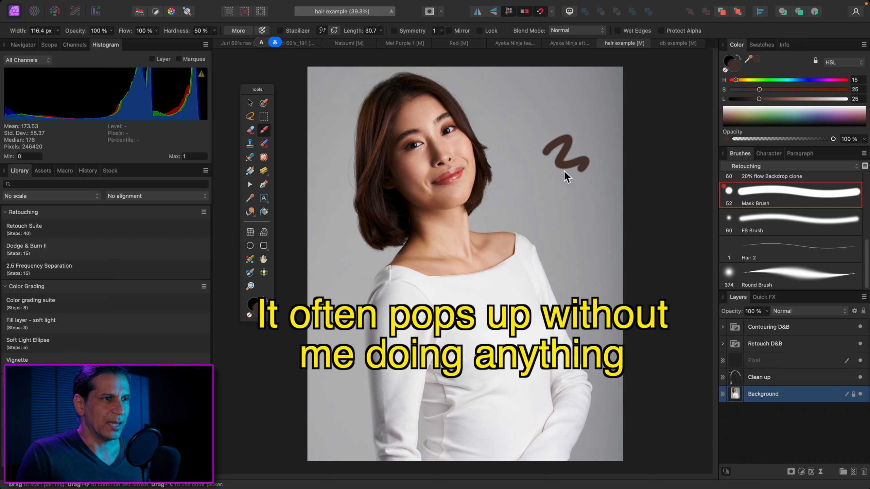
{"action": "left_click", "coordinate": [558, 192]}
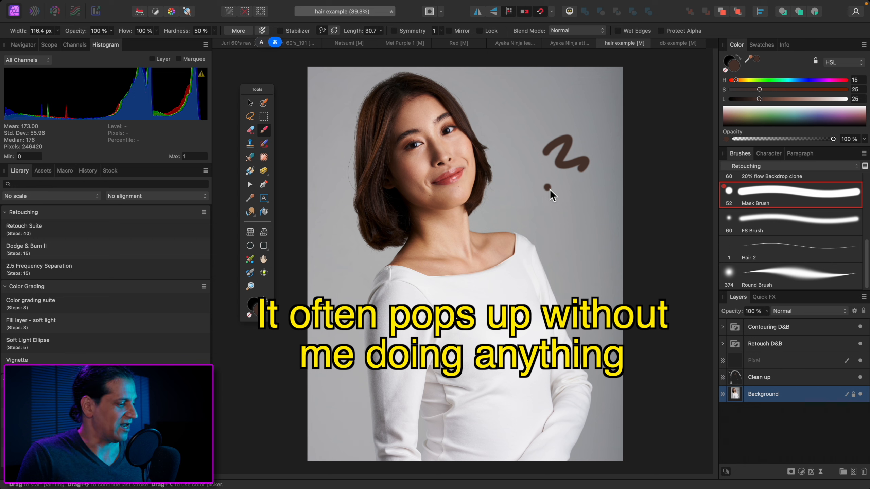
{"action": "key", "text": "s"}
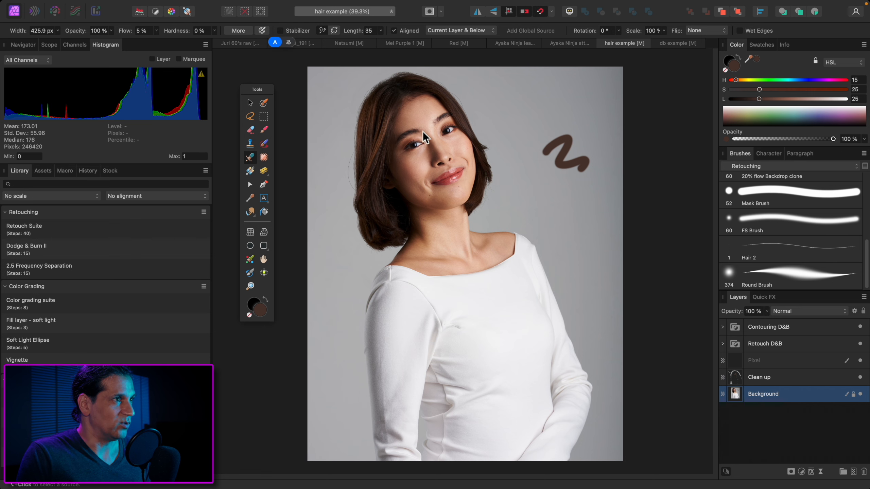
Examine the painted flyaway strands and the hair edges around the face and jaw up close, ending with the whole portrait in view
{"action": "left_click", "coordinate": [586, 51]}
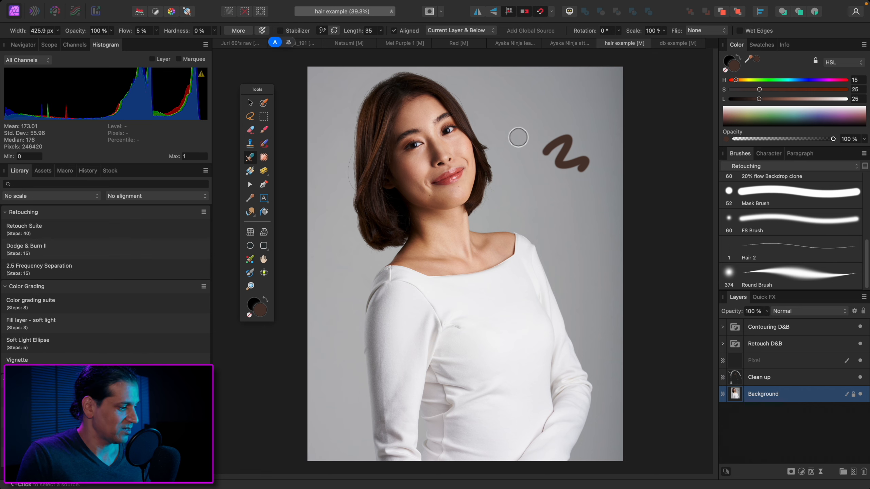
{"action": "scroll", "coordinate": [518, 138], "scroll_direction": "up", "scroll_amount": 3}
{"action": "scroll", "coordinate": [531, 147], "scroll_direction": "down", "scroll_amount": 3}
{"action": "scroll", "coordinate": [349, 104], "scroll_direction": "up", "scroll_amount": 2}
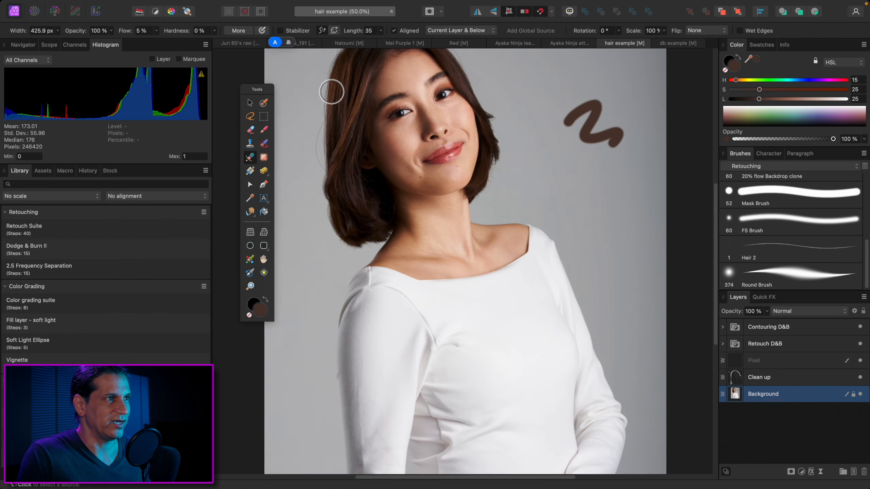
{"action": "key", "text": "super+0"}
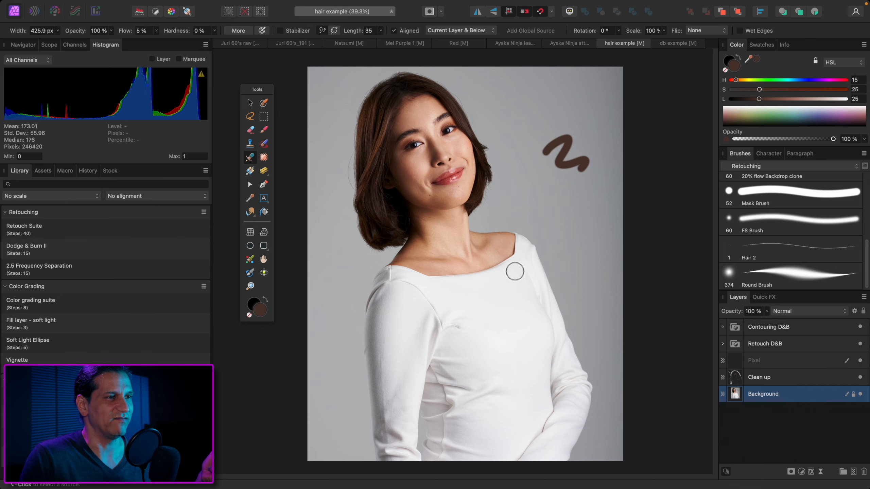
{"action": "scroll", "coordinate": [515, 272], "scroll_direction": "up", "scroll_amount": 6}
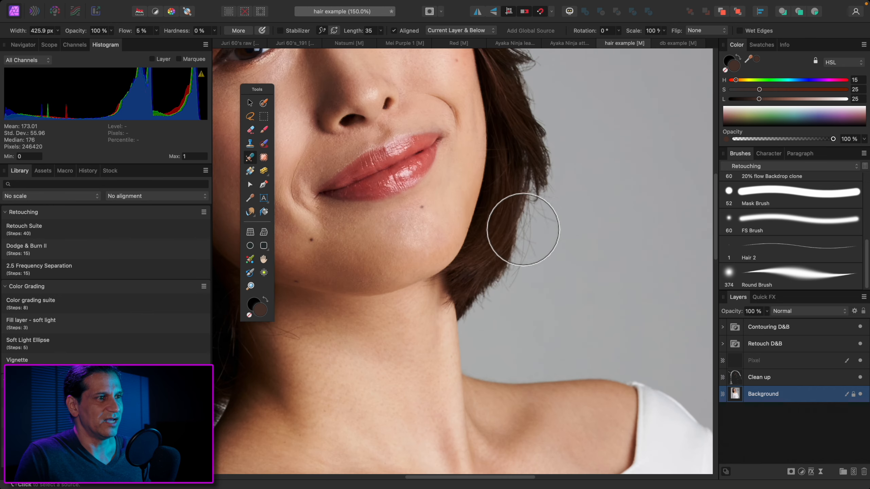
{"action": "scroll", "coordinate": [460, 174], "scroll_direction": "up", "scroll_amount": 6}
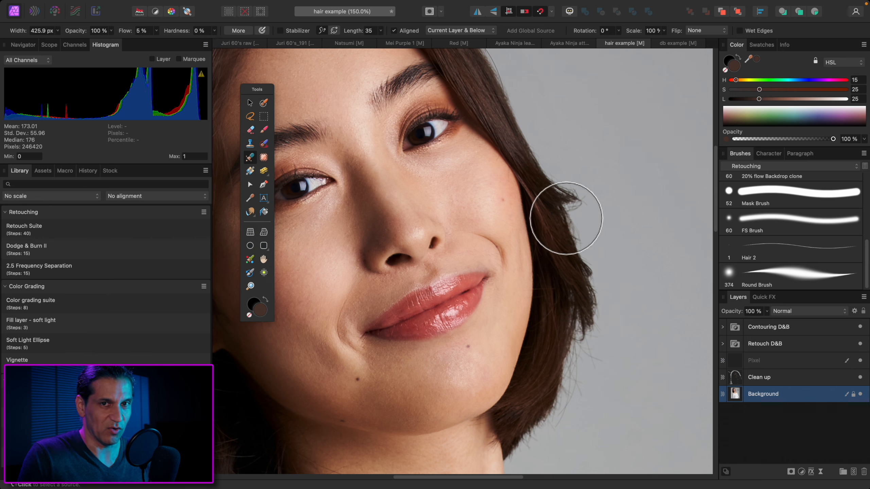
{"action": "key", "text": "super+0"}
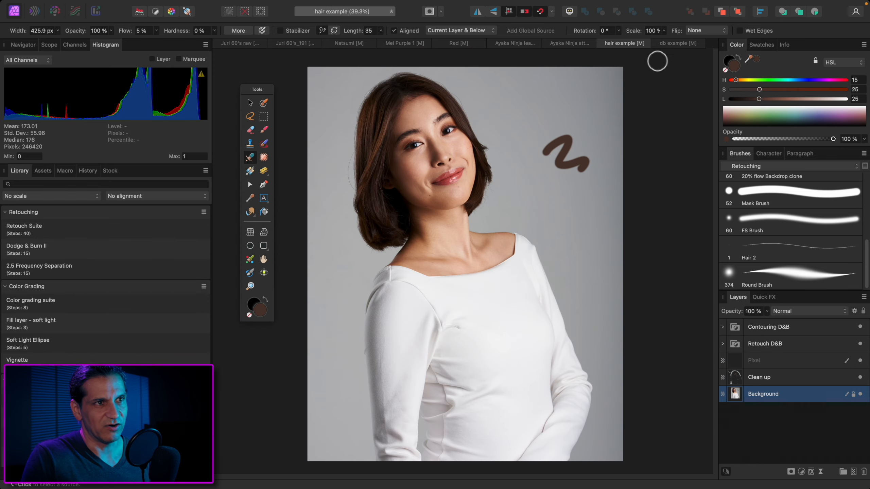
Switch to the db example document and select the Retouch Dodge layer, with the lower face close up
{"action": "left_click", "coordinate": [672, 44]}
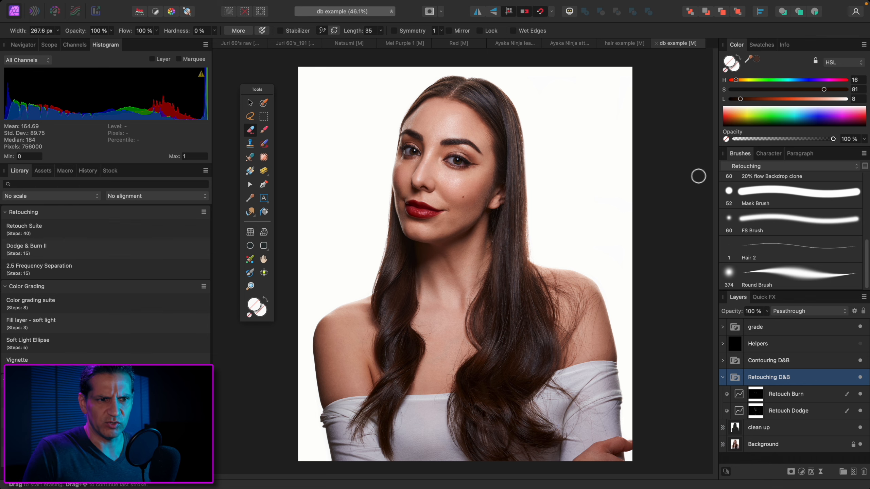
{"action": "left_click", "coordinate": [791, 415]}
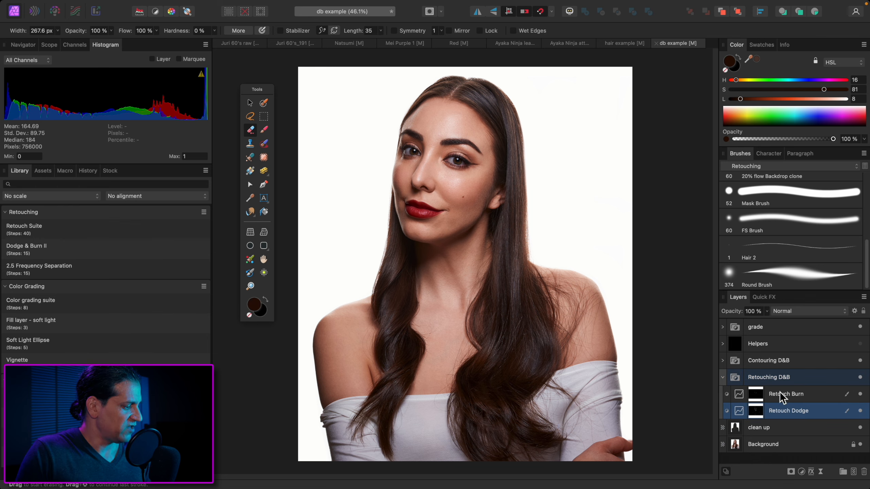
{"action": "key", "text": "super+1"}
{"action": "scroll", "coordinate": [548, 276], "scroll_direction": "up", "scroll_amount": 2}
{"action": "scroll", "coordinate": [568, 241], "scroll_direction": "up", "scroll_amount": 5}
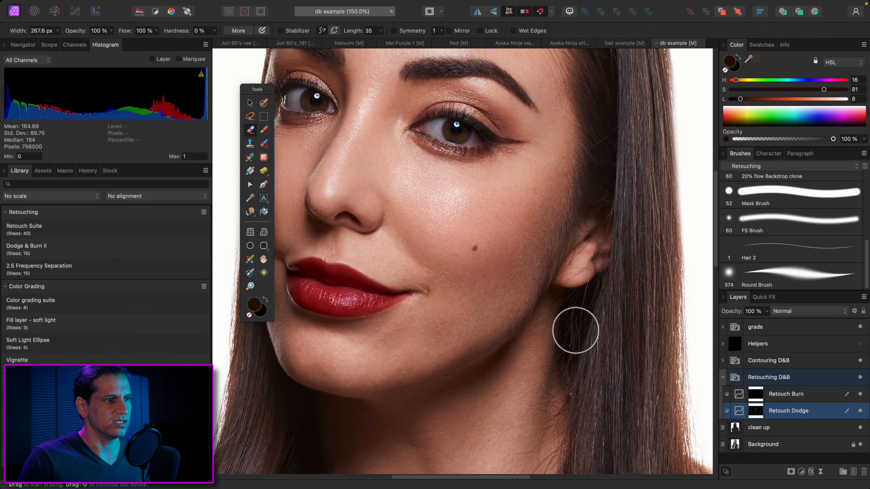
Compare the face before and after retouching by toggling the Retouching D&B group's visibility
{"action": "left_click", "coordinate": [861, 378]}
{"action": "left_click", "coordinate": [861, 378]}
{"action": "left_click", "coordinate": [860, 378]}
{"action": "left_click", "coordinate": [860, 378]}
Show the Helpers layer for a black-and-white view of the face, and reset the colours to default black and white
{"action": "left_click", "coordinate": [861, 344]}
{"action": "scroll", "coordinate": [607, 211], "scroll_direction": "down", "scroll_amount": 5}
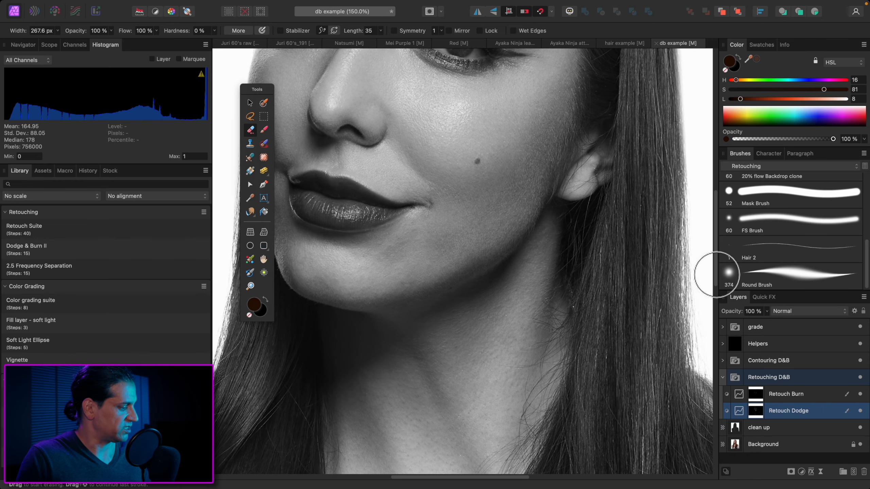
{"action": "key", "text": "d"}
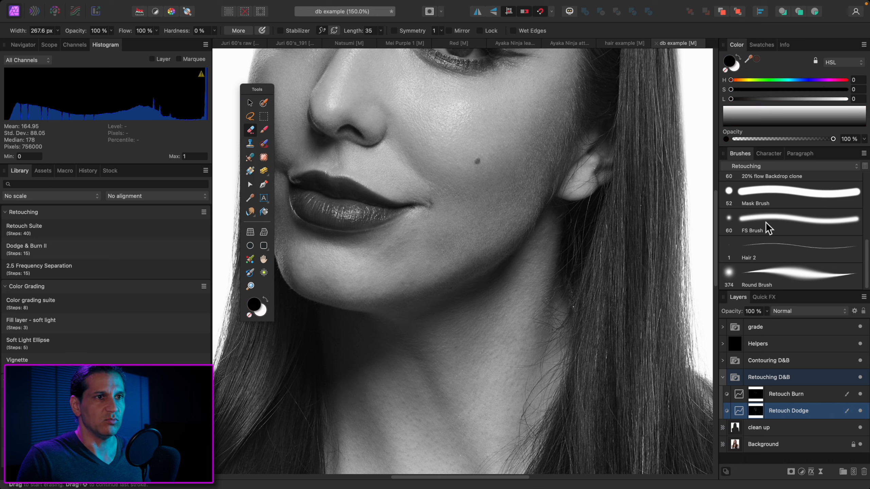
Load the 2% Flow brush for the Erase Brush tool and reduce its width to 26.6 px
{"action": "scroll", "coordinate": [854, 199], "scroll_direction": "up", "scroll_amount": 5}
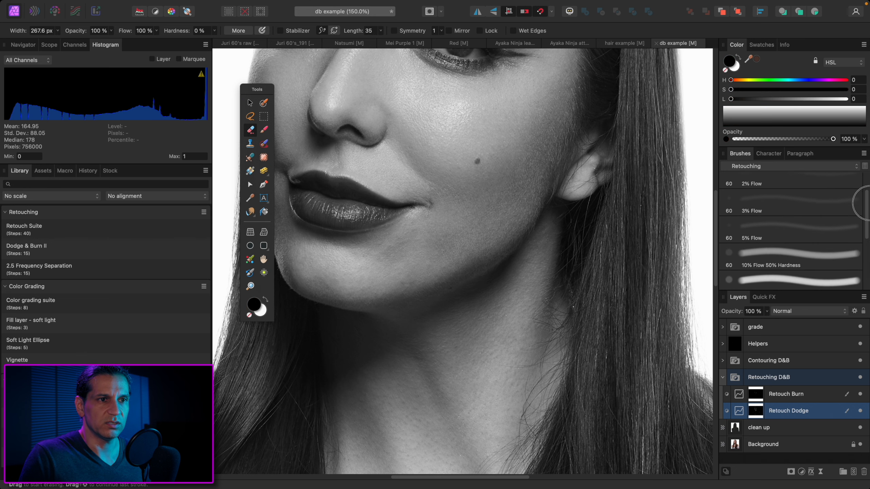
{"action": "left_click", "coordinate": [843, 205]}
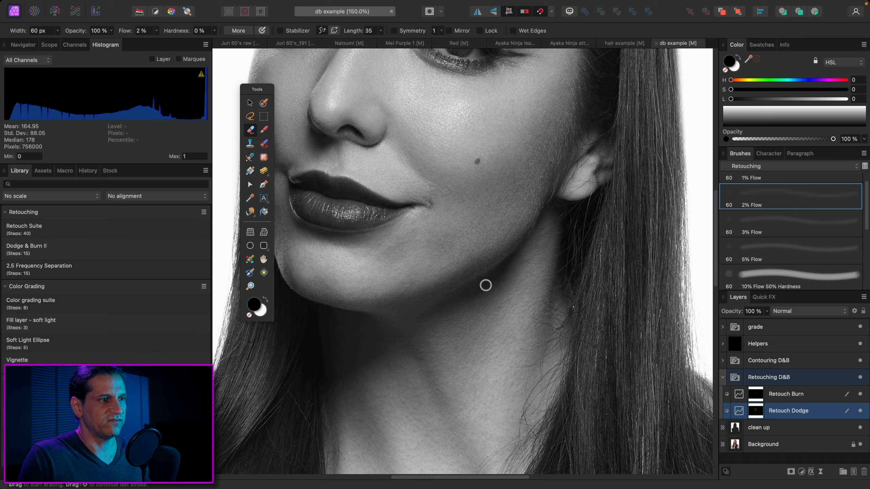
{"action": "scroll", "coordinate": [454, 255], "scroll_direction": "left", "scroll_amount": 3}
{"action": "scroll", "coordinate": [455, 254], "scroll_direction": "down", "scroll_amount": 2}
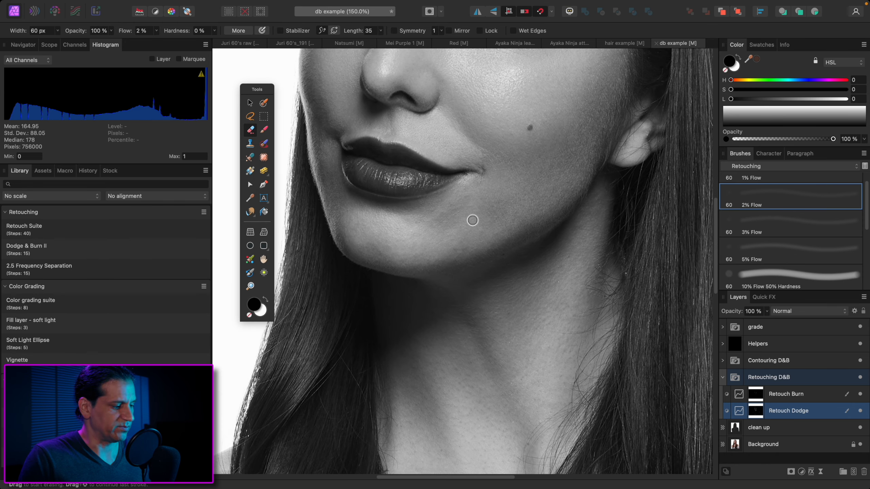
{"action": "key", "text": "bracketleft"}
{"action": "key", "text": "bracketleft"}
{"action": "key", "text": "bracketleft"}
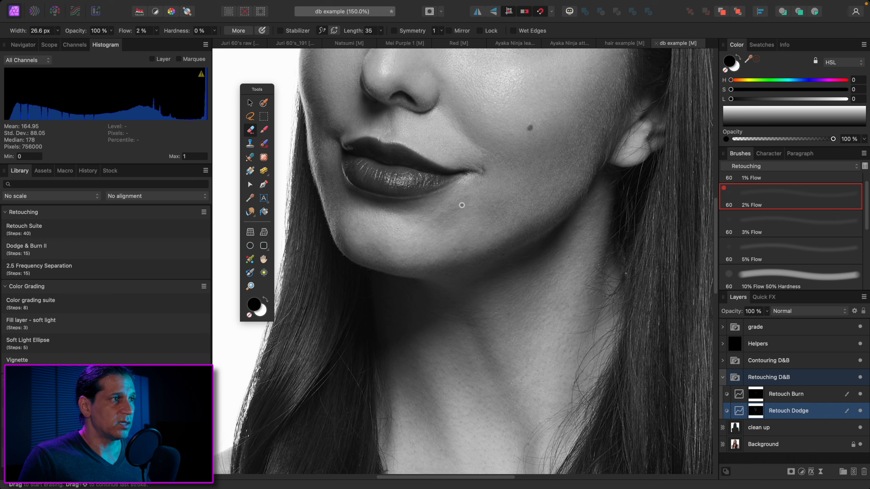
Set up the Paint Brush with the 2% Flow preset, white colour and a width of 85.2 px
{"action": "key", "text": "b"}
{"action": "left_click", "coordinate": [809, 203]}
{"action": "key", "text": "x"}
{"action": "key", "text": "bracketleft"}
{"action": "key", "text": "bracketright"}
{"action": "key", "text": "bracketright"}
{"action": "key", "text": "bracketright"}
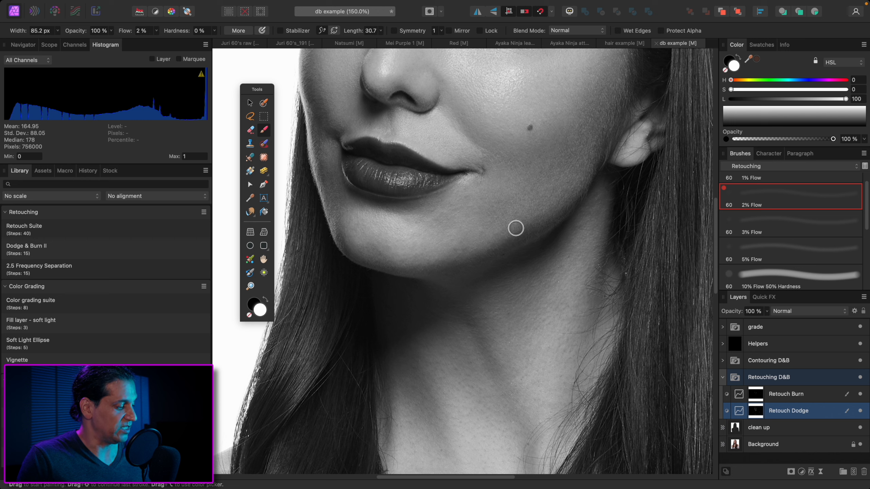
Alternate the active layer between Retouch Dodge and Retouch Burn, ending on Retouch Burn
{"action": "key", "text": "alt+bracketright"}
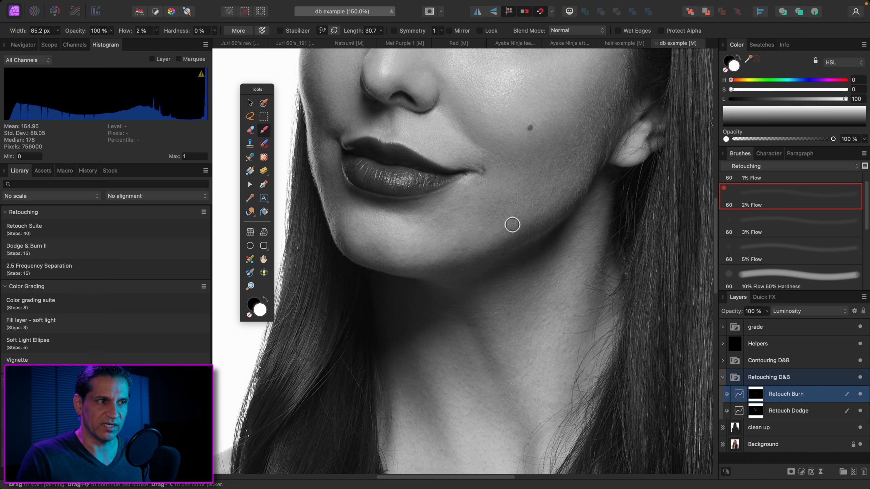
{"action": "key", "text": "alt+bracketleft"}
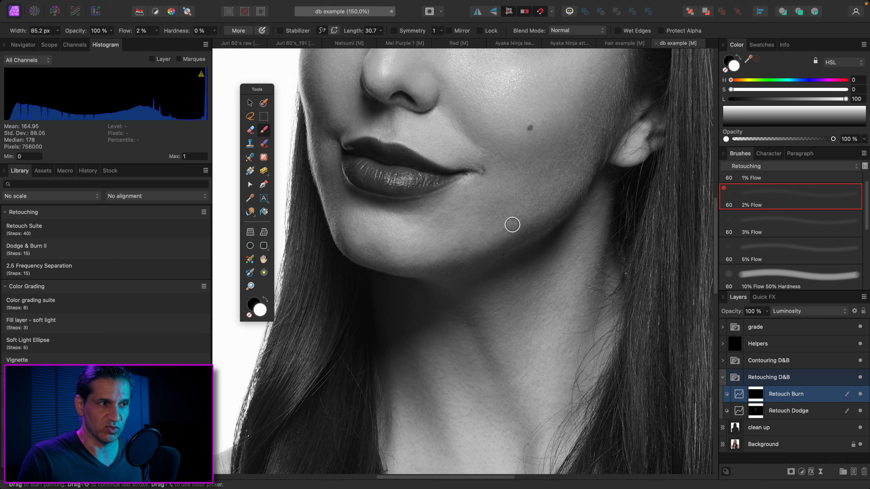
{"action": "key", "text": "alt+bracketright"}
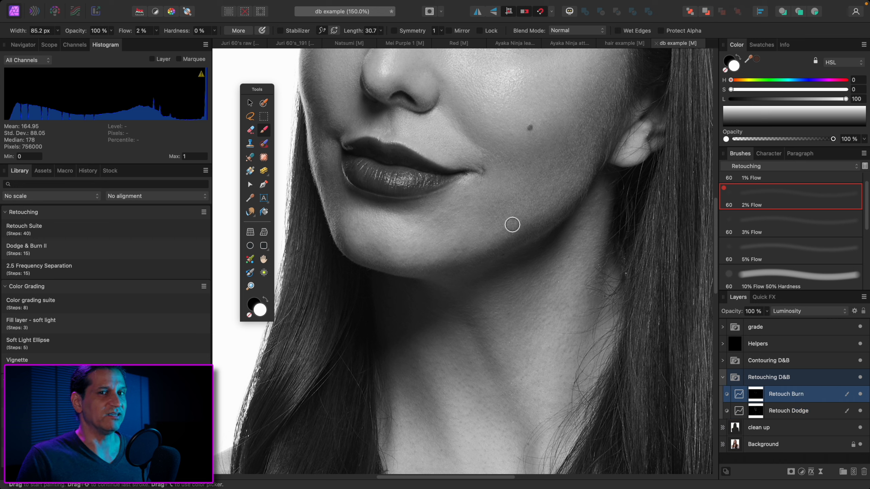
{"action": "key", "text": "alt+bracketleft"}
{"action": "key", "text": "alt+bracketright"}
{"action": "key", "text": "alt+bracketleft"}
{"action": "key", "text": "alt+bracketright"}
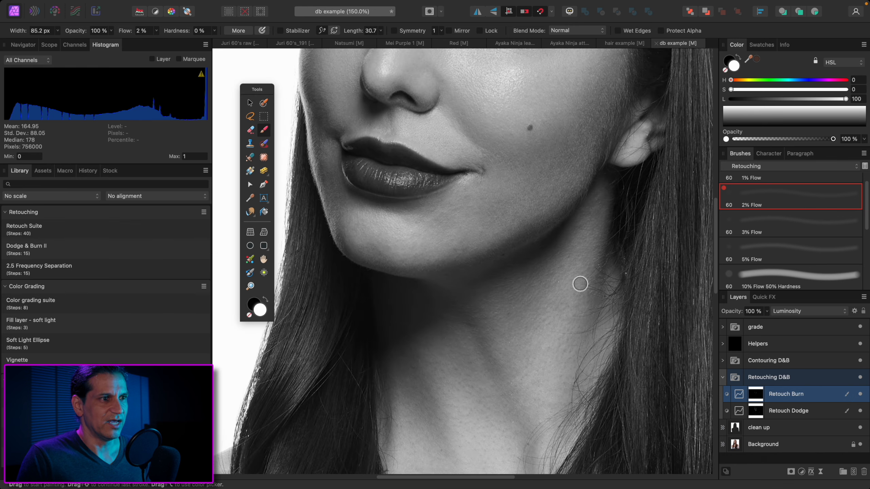
Reduce the brush width to 61.6 px for burning along the jawline at 200% zoom
{"action": "key", "text": "super+equal"}
{"action": "left_click_drag", "start_coordinate": [547, 243], "coordinate": [550, 309]}
{"action": "key", "text": "bracketleft"}
{"action": "key", "text": "bracketleft"}
{"action": "key", "text": "bracketleft"}
{"action": "key", "text": "bracketleft"}
{"action": "key", "text": "bracketleft"}
{"action": "key", "text": "bracketleft"}
{"action": "key", "text": "bracketleft"}
{"action": "key", "text": "bracketleft"}
{"action": "key", "text": "bracketleft"}
{"action": "key", "text": "bracketleft"}
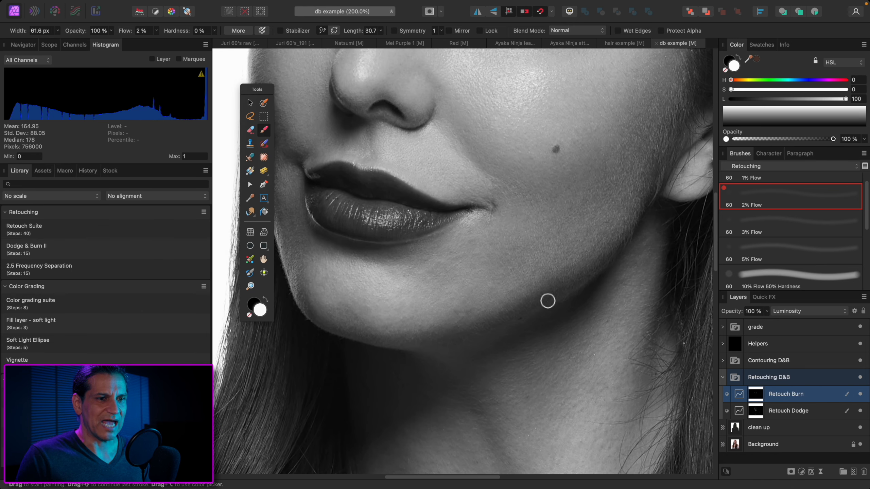
Make Retouch Dodge the active layer and set the brush width to 47.8 px for the skin below the lips
{"action": "key", "text": "alt+bracketleft"}
{"action": "key", "text": "bracketleft"}
{"action": "key", "text": "bracketleft"}
{"action": "key", "text": "bracketleft"}
{"action": "key", "text": "bracketleft"}
{"action": "key", "text": "bracketleft"}
{"action": "key", "text": "bracketleft"}
{"action": "key", "text": "bracketleft"}
{"action": "key", "text": "bracketleft"}
{"action": "key", "text": "bracketleft"}
{"action": "key", "text": "bracketleft"}
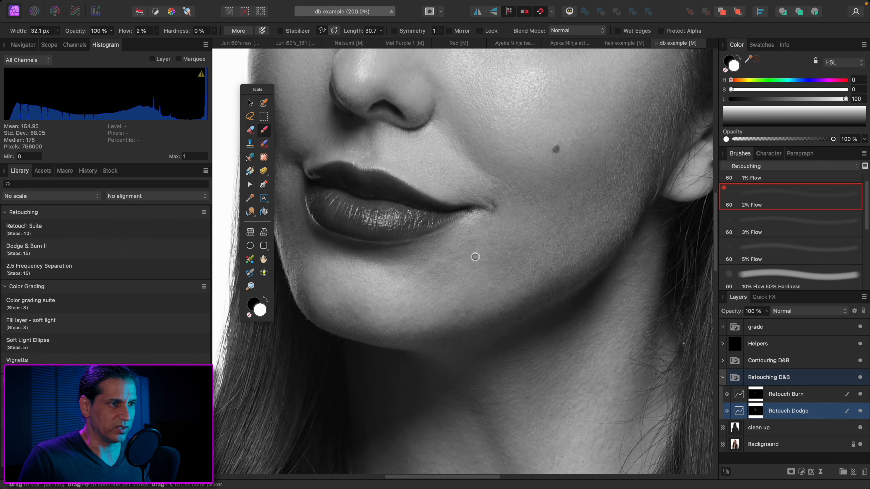
{"action": "key", "text": "bracketright"}
{"action": "key", "text": "bracketright"}
{"action": "key", "text": "bracketright"}
{"action": "key", "text": "bracketright"}
{"action": "key", "text": "bracketright"}
{"action": "key", "text": "bracketright"}
{"action": "key", "text": "bracketright"}
{"action": "key", "text": "bracketright"}
{"action": "key", "text": "bracketright"}
{"action": "key", "text": "bracketright"}
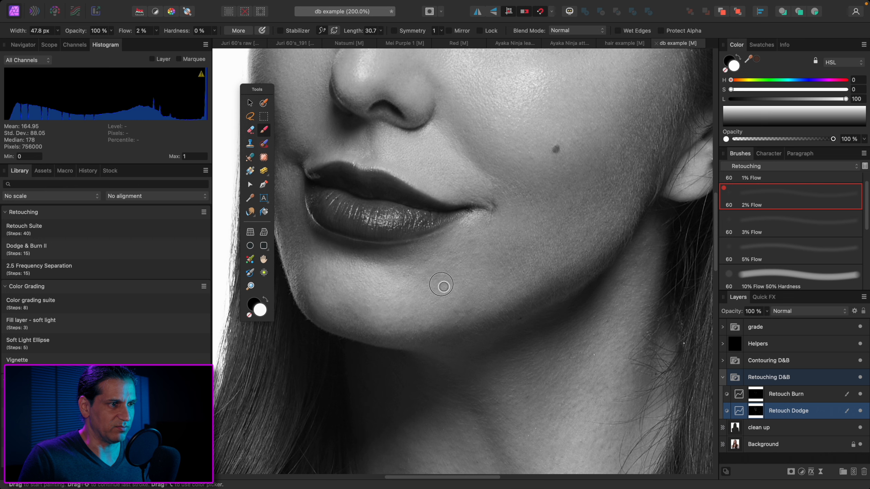
Make Retouch Burn the active layer and reduce the brush width to 21.2 px for the chin area
{"action": "key", "text": "alt+bracketright"}
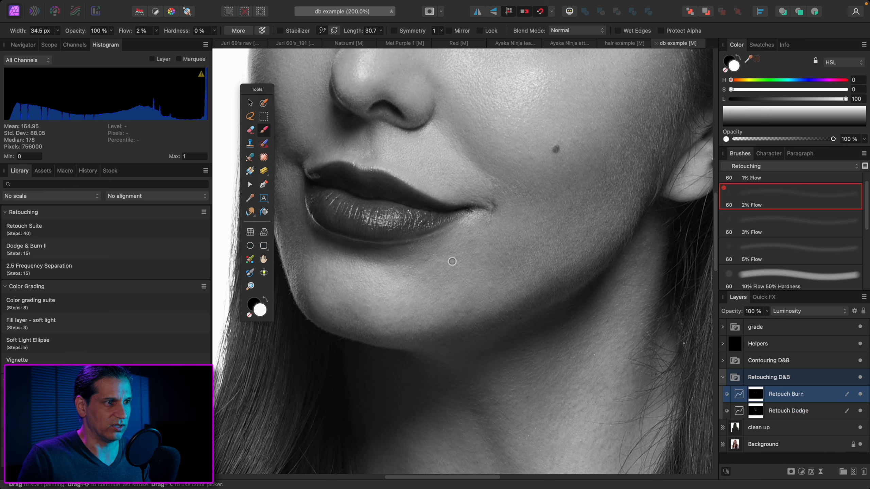
{"action": "key", "text": "bracketleft"}
{"action": "key", "text": "bracketleft"}
{"action": "key", "text": "bracketleft"}
{"action": "key", "text": "bracketleft"}
{"action": "key", "text": "bracketleft"}
{"action": "key", "text": "bracketleft"}
{"action": "key", "text": "bracketleft"}
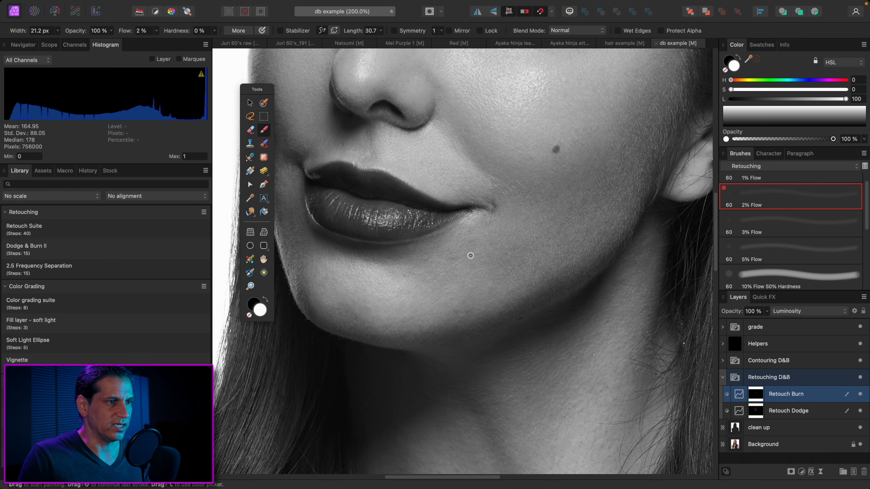
Switch to Retouch Dodge and back to Retouch Burn, reducing the brush width to 17.6 px near the jawline
{"action": "key", "text": "alt+bracketleft"}
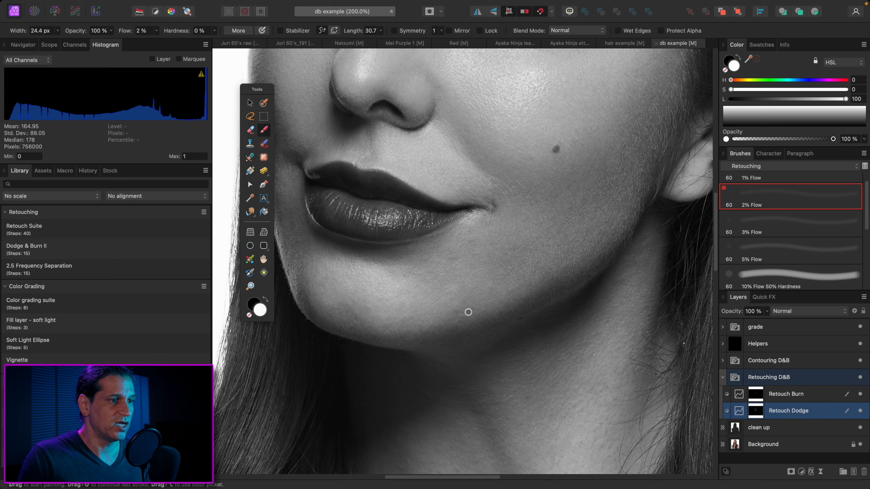
{"action": "key", "text": "alt+bracketright"}
{"action": "key", "text": "bracketleft"}
{"action": "key", "text": "bracketleft"}
{"action": "key", "text": "bracketleft"}
{"action": "key", "text": "bracketleft"}
{"action": "key", "text": "bracketleft"}
{"action": "key", "text": "bracketleft"}
{"action": "key", "text": "bracketleft"}
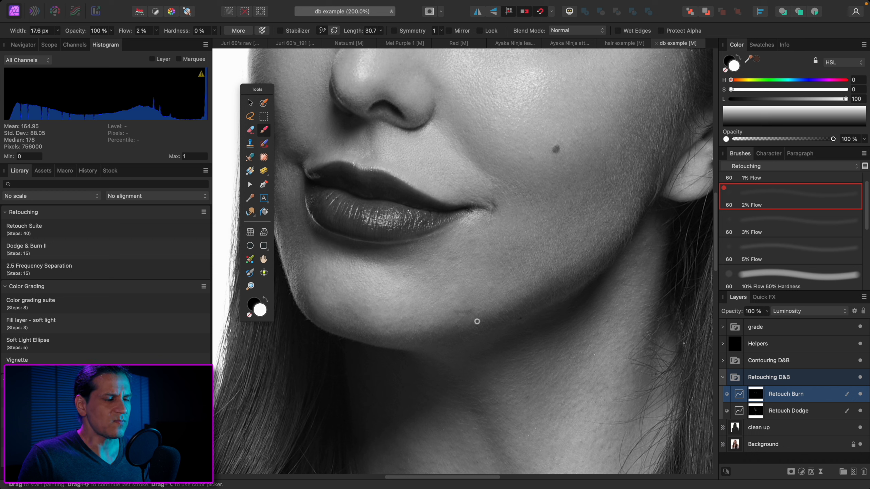
Alternate between the Retouch Dodge and Retouch Burn layers at 150% zoom, leaving Retouch Dodge active
{"action": "key", "text": "alt+bracketleft"}
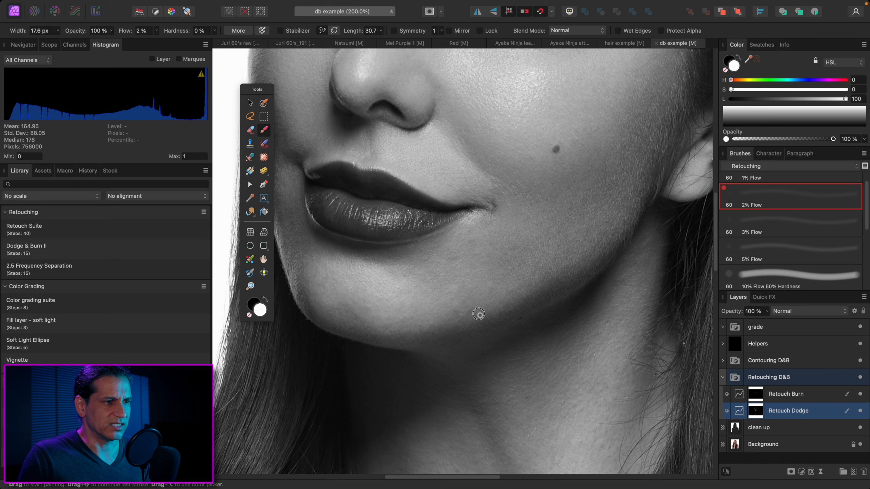
{"action": "key", "text": "super+minus"}
{"action": "key", "text": "alt+bracketright"}
{"action": "key", "text": "alt+bracketleft"}
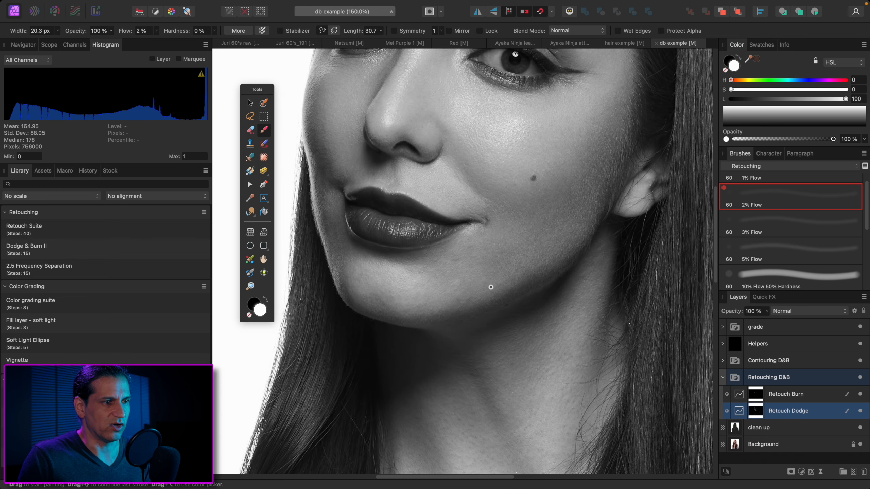
Switch to Retouch Burn and back to Retouch Dodge at 200% zoom, setting the brush width to 35.7 px for the chin
{"action": "key", "text": "alt+bracketright"}
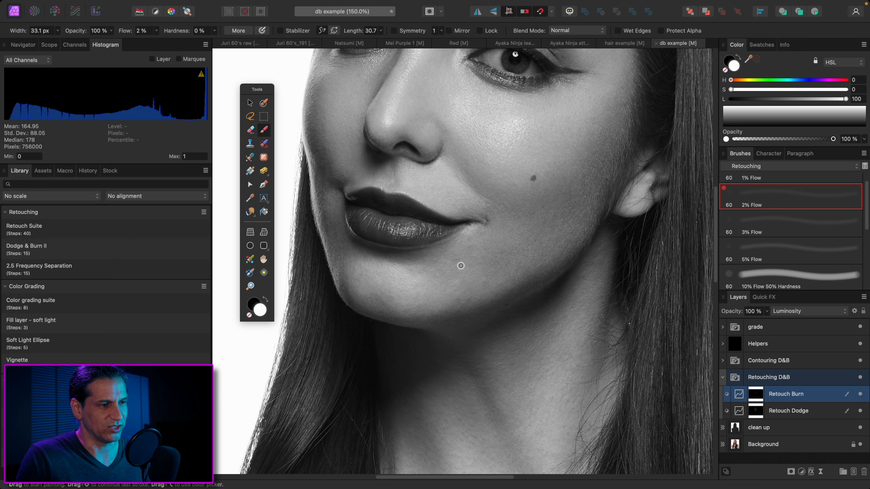
{"action": "scroll", "coordinate": [473, 263], "scroll_direction": "up", "scroll_amount": 2}
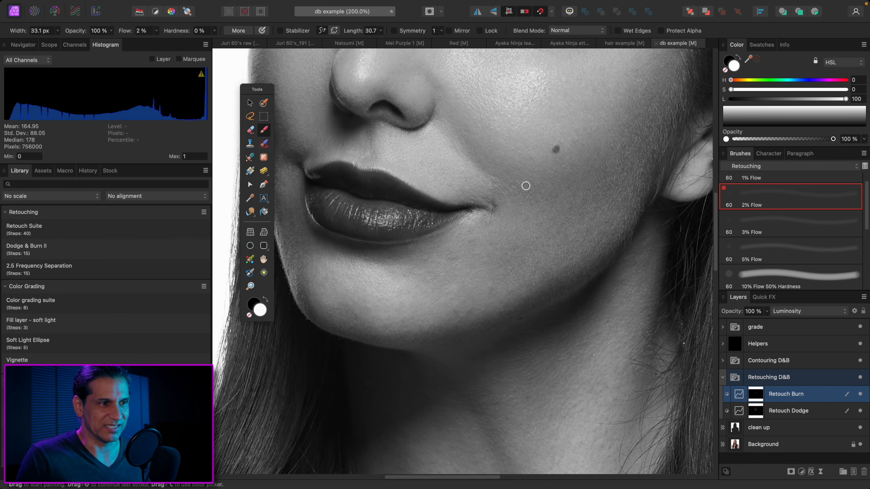
{"action": "key", "text": "alt+bracketleft"}
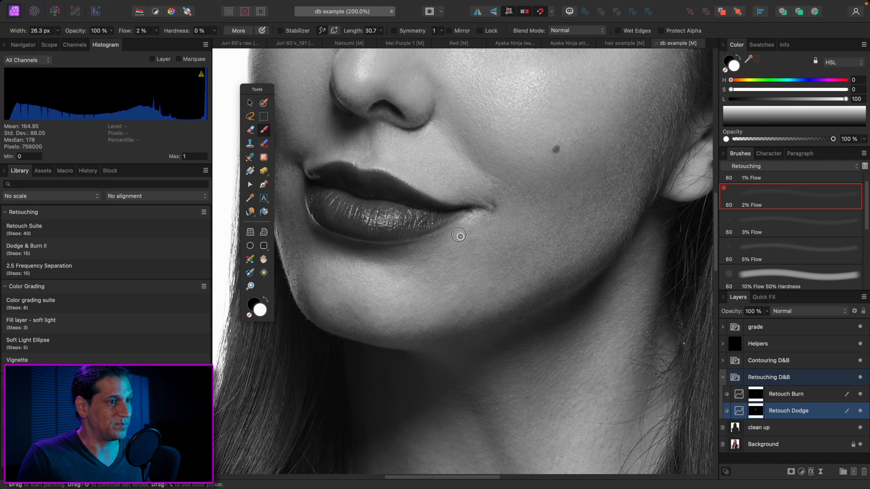
{"action": "key", "text": "bracketright"}
{"action": "key", "text": "bracketright"}
{"action": "key", "text": "bracketright"}
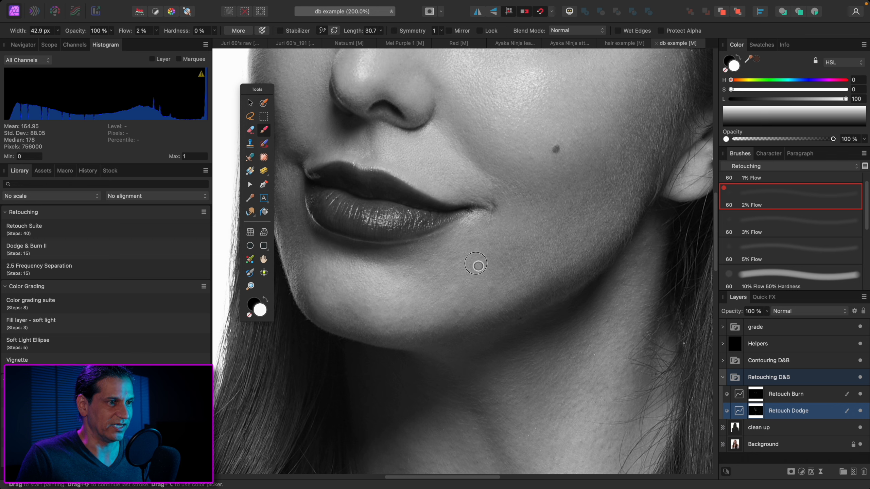
{"action": "key", "text": "bracketleft"}
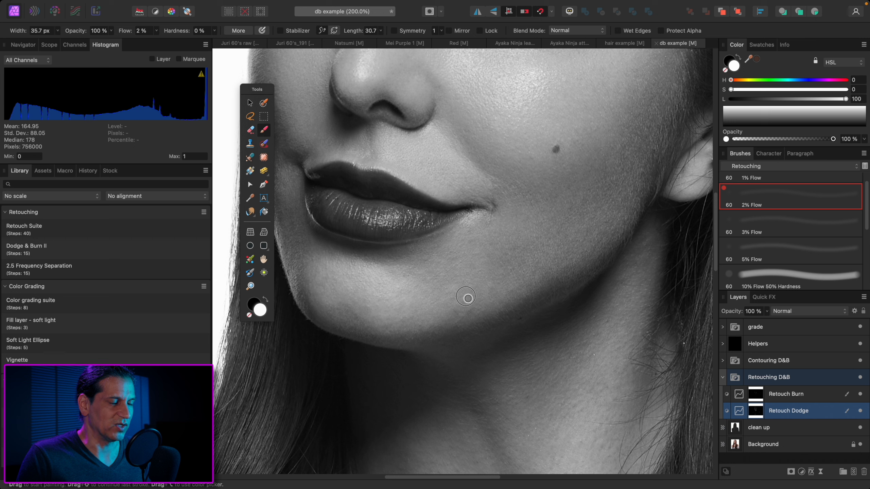
Switch to Retouch Burn with a 21.9 px brush and return to Retouch Dodge with a 38.3 px brush
{"action": "key", "text": "alt+bracketright"}
{"action": "key", "text": "bracketleft"}
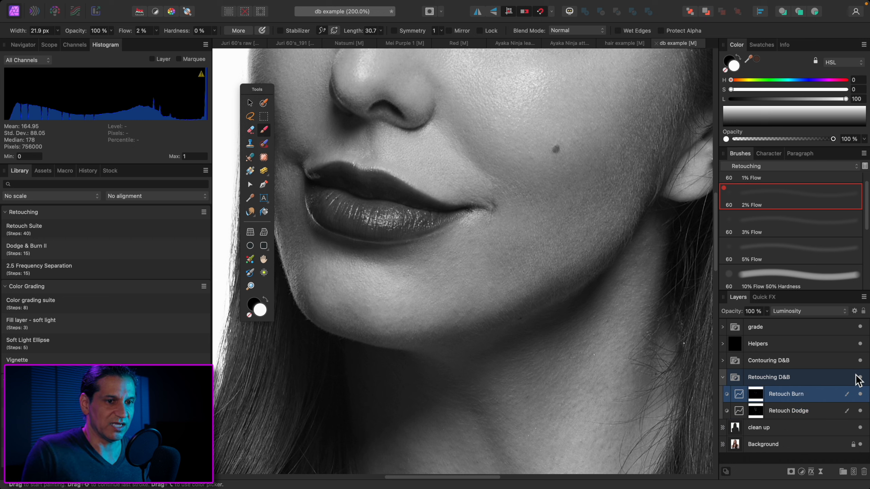
{"action": "key", "text": "alt+bracketleft"}
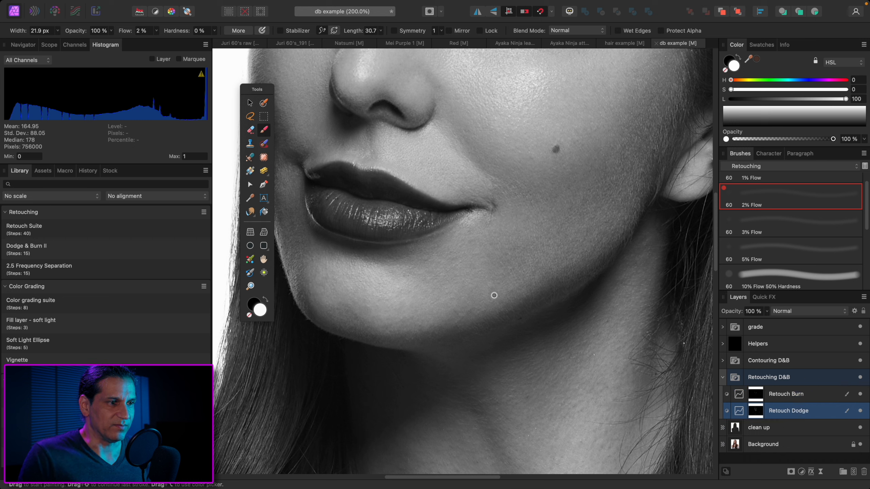
{"action": "key", "text": "bracketright"}
{"action": "key", "text": "bracketright"}
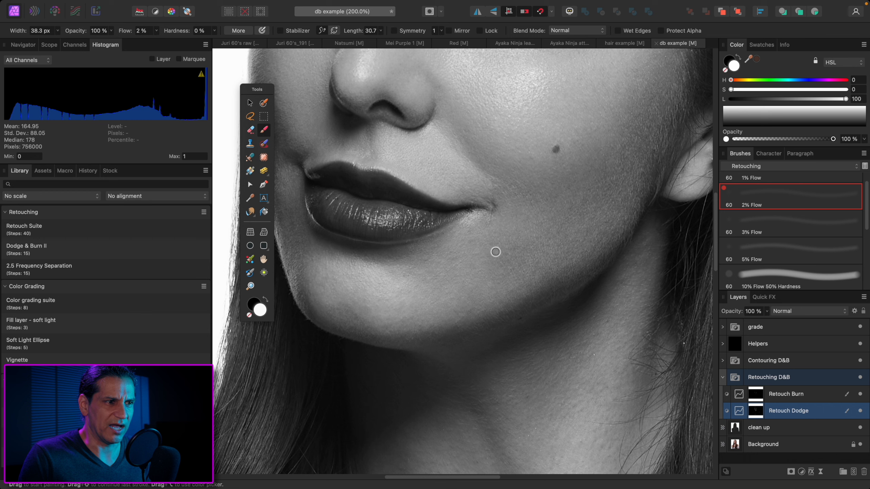
Enlarge the Retouch Dodge brush to 101.9 px for the lower cheek and fit the whole portrait in view
{"action": "key", "text": "bracketright"}
{"action": "key", "text": "bracketright"}
{"action": "key", "text": "bracketright"}
{"action": "key", "text": "bracketright"}
{"action": "key", "text": "bracketright"}
{"action": "key", "text": "bracketright"}
{"action": "key", "text": "bracketright"}
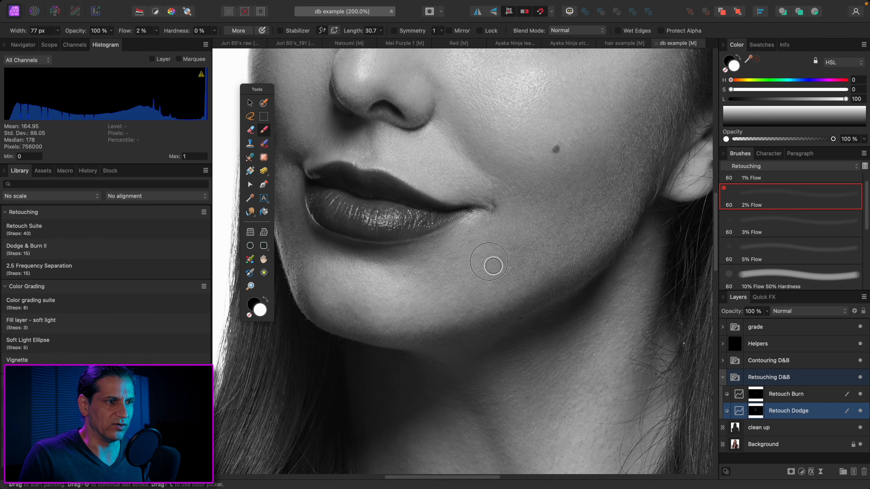
{"action": "key", "text": "super+minus"}
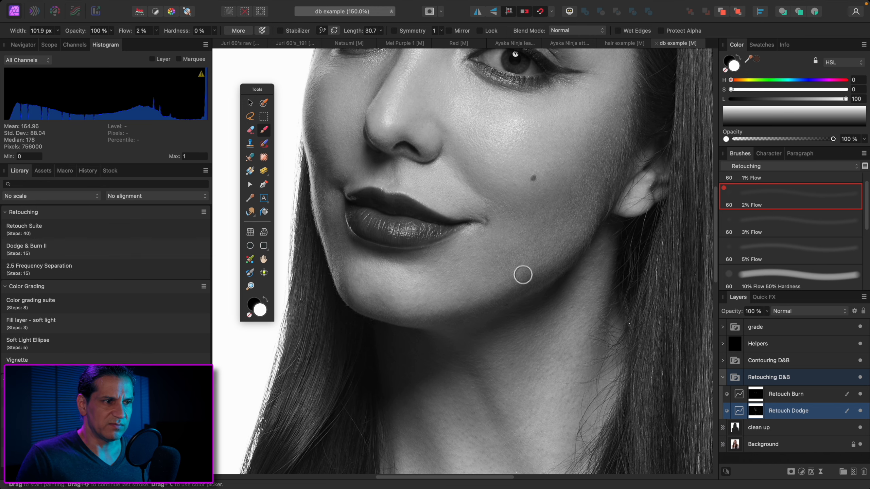
{"action": "key", "text": "super+0"}
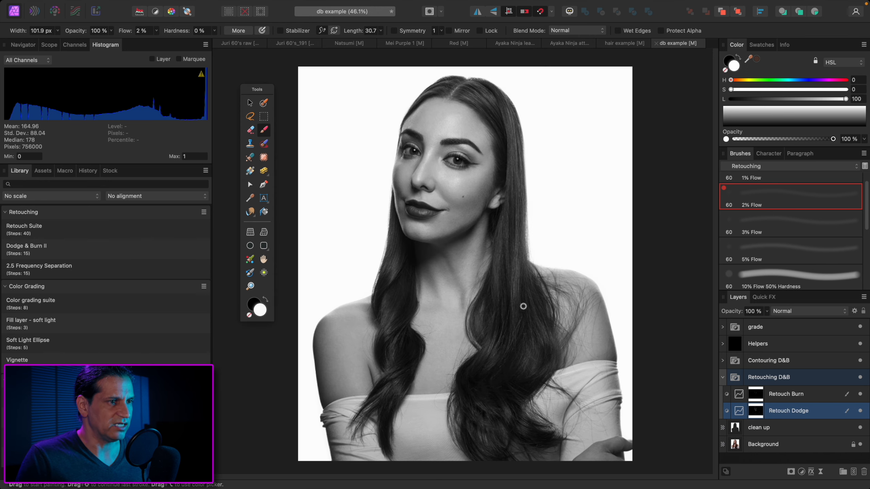
Try a 178.2 px brush on Retouch Dodge at 100% zoom and reduce it to 93 px for the cheek and jawline
{"action": "key", "text": "super+1"}
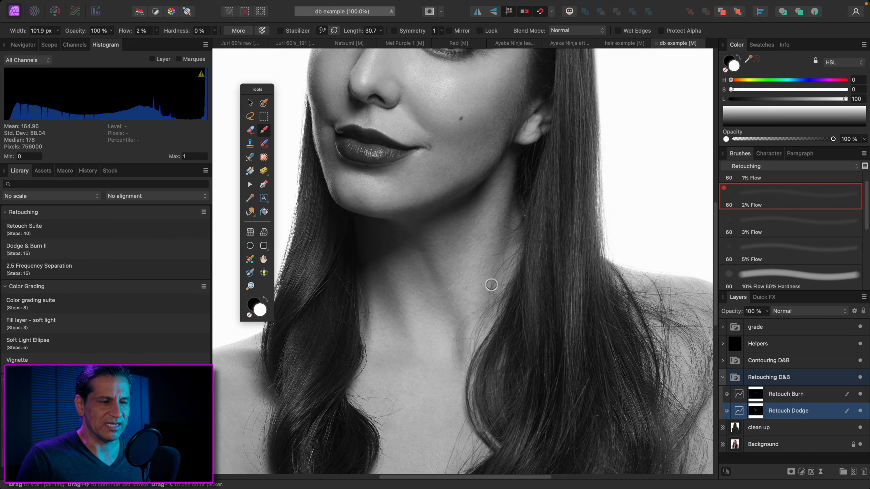
{"action": "key", "text": "bracketright"}
{"action": "key", "text": "bracketright"}
{"action": "key", "text": "bracketright"}
{"action": "key", "text": "bracketright"}
{"action": "left_click_drag", "start_coordinate": [487, 200], "coordinate": [491, 287]}
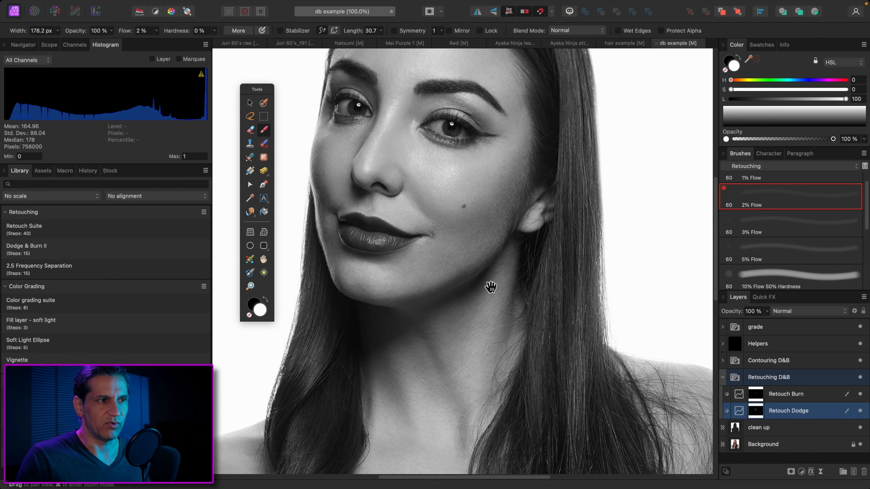
{"action": "key", "text": "bracketleft"}
{"action": "key", "text": "bracketleft"}
{"action": "key", "text": "bracketleft"}
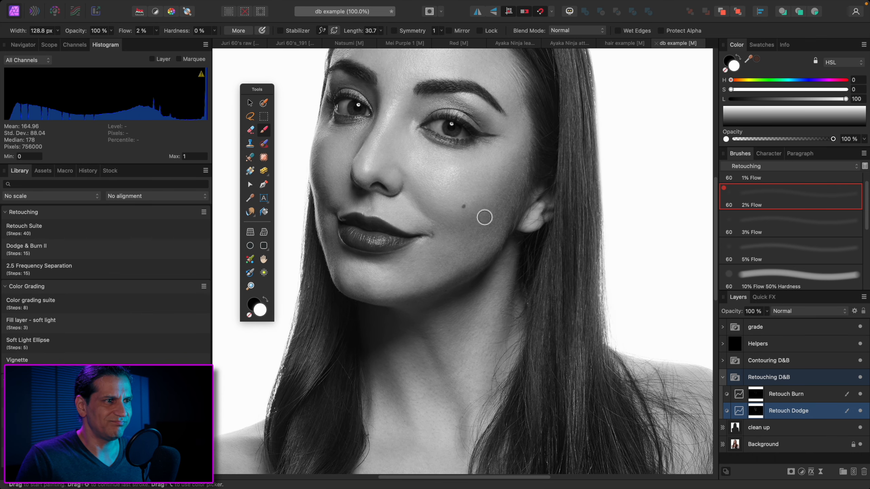
{"action": "key", "text": "bracketleft"}
{"action": "key", "text": "bracketleft"}
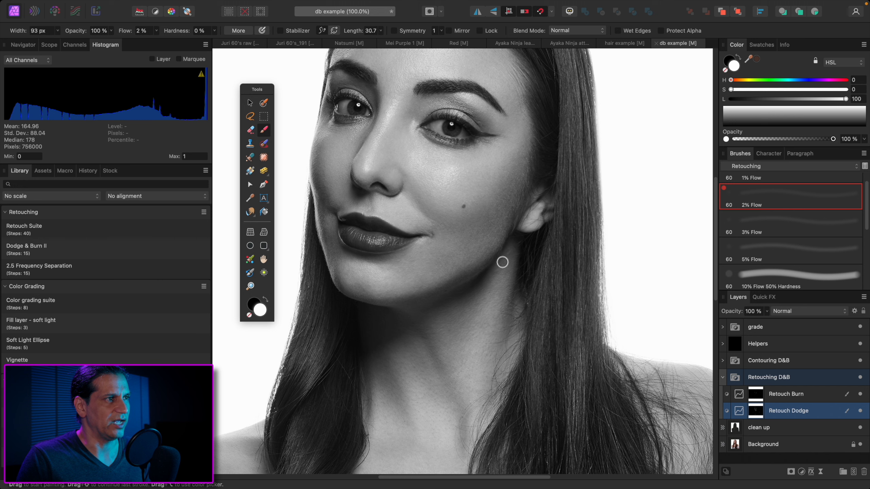
Hide the Helpers layer and select the woman on the Background layer with the Selection Brush
{"action": "left_click", "coordinate": [809, 330]}
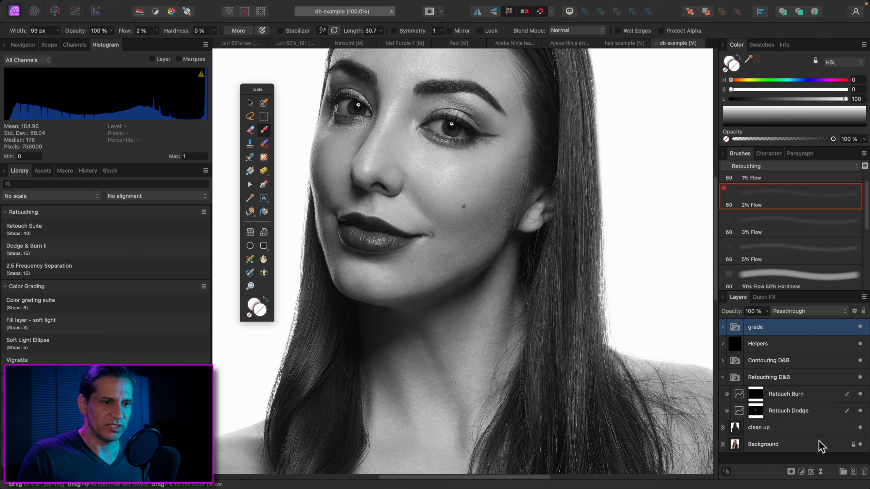
{"action": "left_click", "coordinate": [822, 446]}
{"action": "key", "text": "w"}
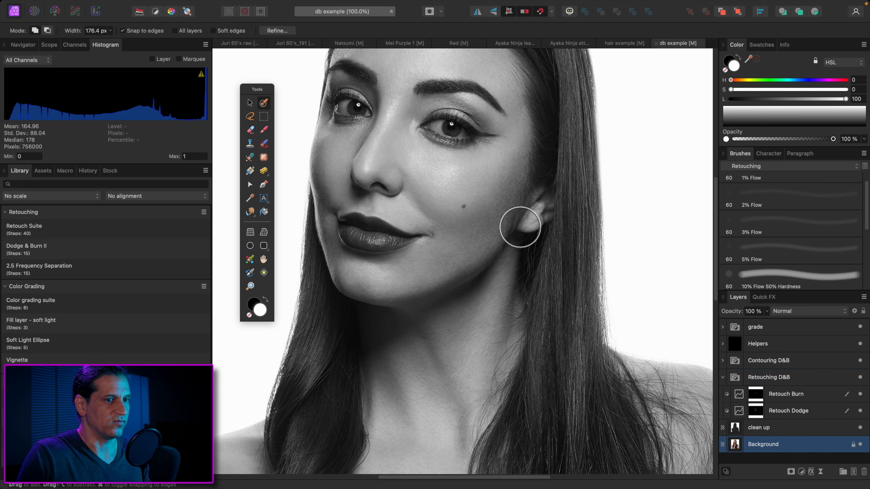
{"action": "left_click", "coordinate": [860, 344]}
{"action": "key", "text": "super+0"}
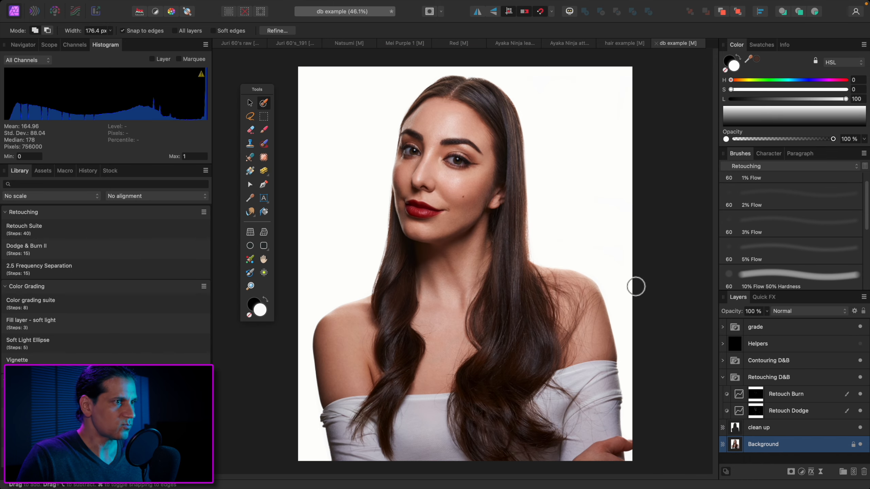
{"action": "mouse_move", "coordinate": [482, 127]}
{"action": "left_mouse_down"}
{"action": "mouse_move", "coordinate": [460, 111]}
{"action": "mouse_move", "coordinate": [434, 152]}
{"action": "mouse_move", "coordinate": [454, 193]}
{"action": "mouse_move", "coordinate": [500, 147]}
{"action": "mouse_move", "coordinate": [497, 235]}
{"action": "mouse_move", "coordinate": [433, 256]}
{"action": "mouse_move", "coordinate": [418, 228]}
{"action": "mouse_move", "coordinate": [409, 255]}
{"action": "mouse_move", "coordinate": [470, 305]}
{"action": "mouse_move", "coordinate": [491, 277]}
{"action": "mouse_move", "coordinate": [580, 318]}
{"action": "mouse_move", "coordinate": [587, 394]}
{"action": "mouse_move", "coordinate": [557, 322]}
{"action": "mouse_move", "coordinate": [578, 294]}
{"action": "mouse_move", "coordinate": [565, 286]}
{"action": "mouse_move", "coordinate": [447, 337]}
{"action": "mouse_move", "coordinate": [345, 350]}
{"action": "mouse_move", "coordinate": [389, 391]}
{"action": "mouse_move", "coordinate": [445, 415]}
{"action": "mouse_move", "coordinate": [545, 413]}
{"action": "mouse_move", "coordinate": [528, 427]}
{"action": "left_mouse_up"}
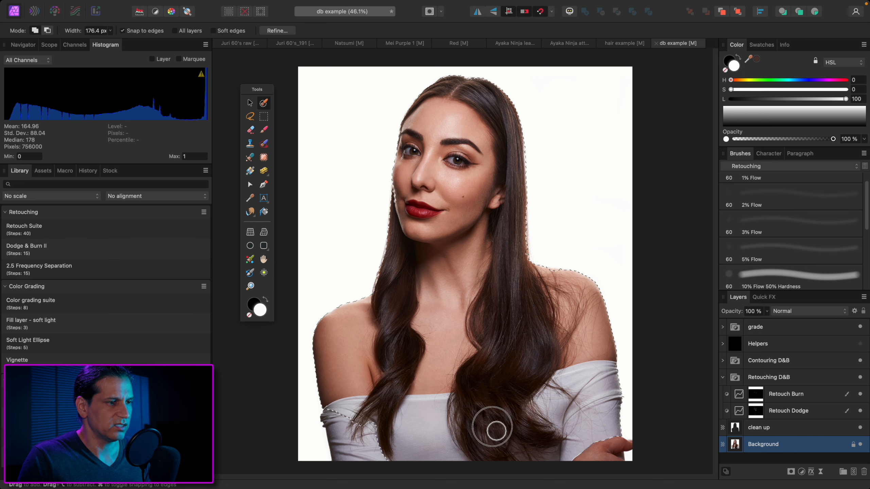
Try refining the woman's selection with the Matte adjustment brush enlarged to 153 px, and discard the changes
{"action": "left_click", "coordinate": [281, 33]}
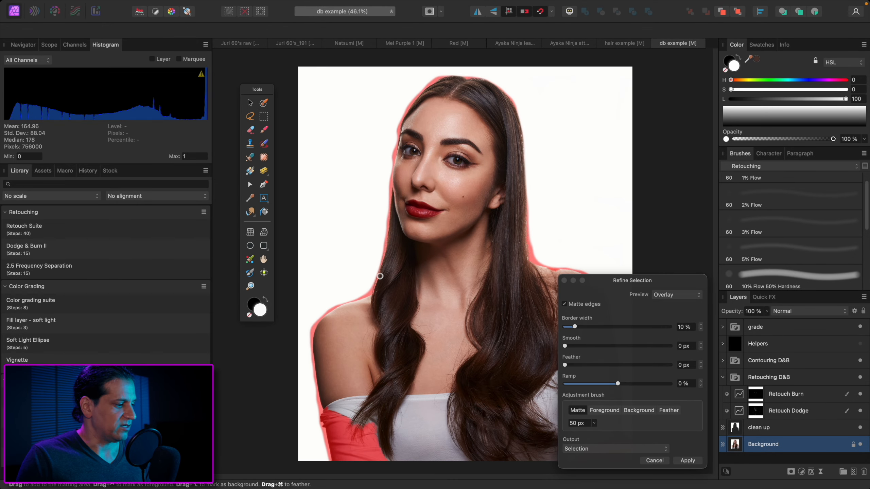
{"action": "key", "text": "super+equal"}
{"action": "key", "text": "super+equal"}
{"action": "key", "text": "bracketright"}
{"action": "key", "text": "space"}
{"action": "left_click_drag", "start_coordinate": [357, 275], "coordinate": [387, 336]}
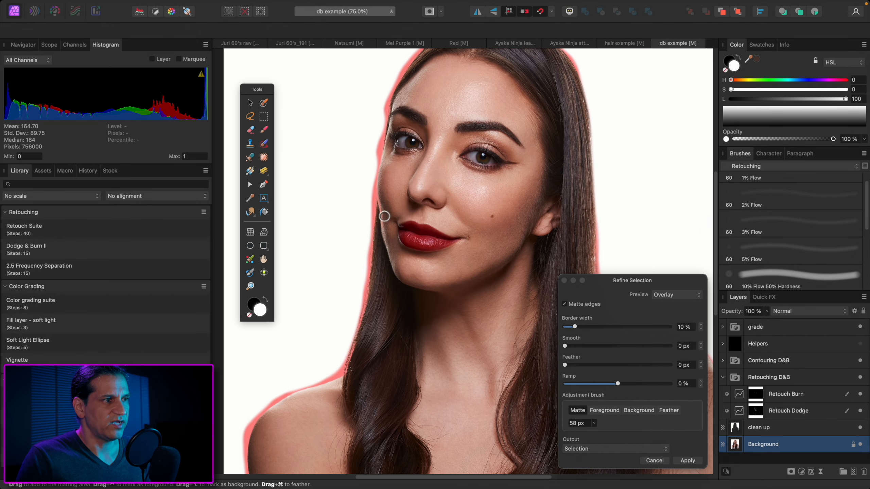
{"action": "key", "text": "bracketright"}
{"action": "key", "text": "bracketright"}
{"action": "key", "text": "bracketright"}
{"action": "key", "text": "bracketright"}
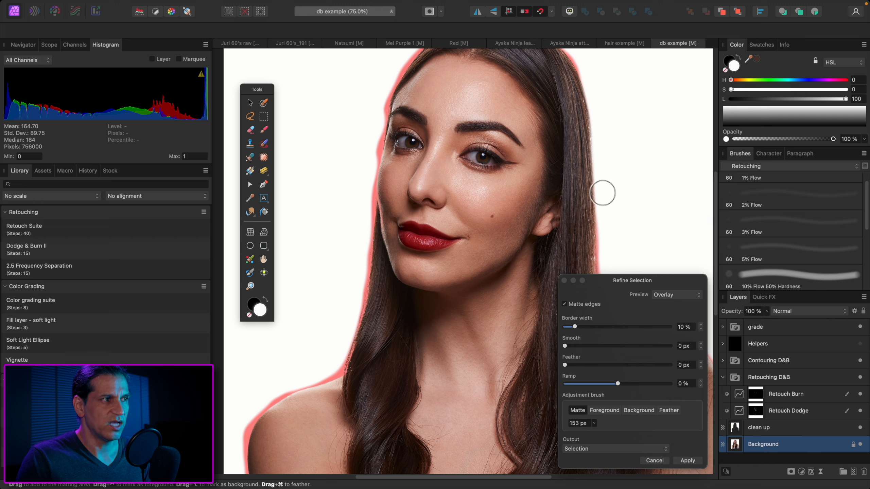
{"action": "left_click", "coordinate": [250, 103]}
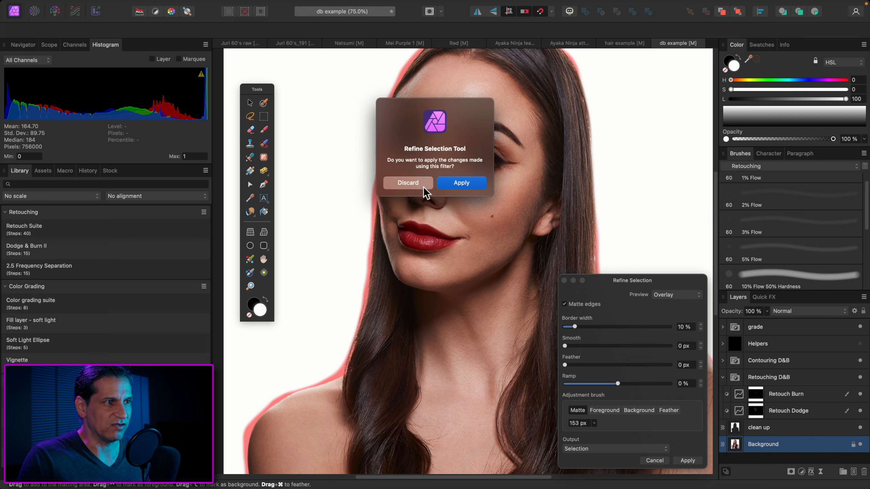
{"action": "left_click", "coordinate": [413, 184]}
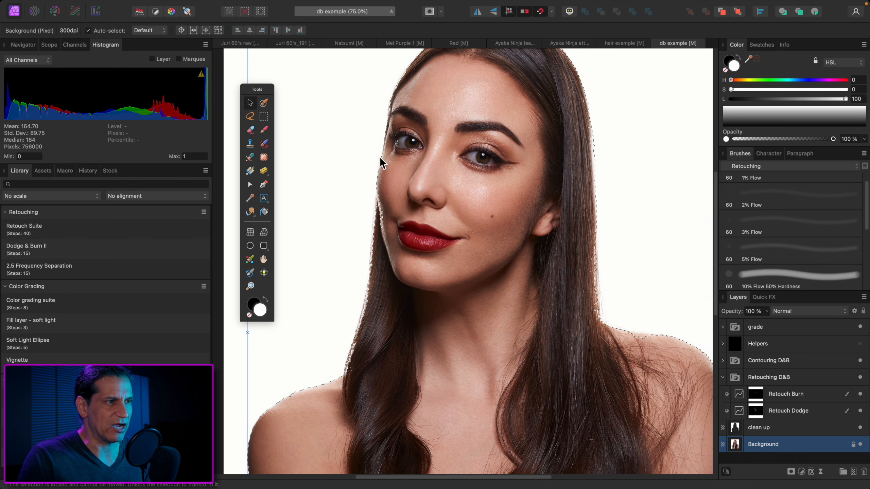
Clear the selection and set the Paint Brush width to 187.1 px
{"action": "key", "text": "b"}
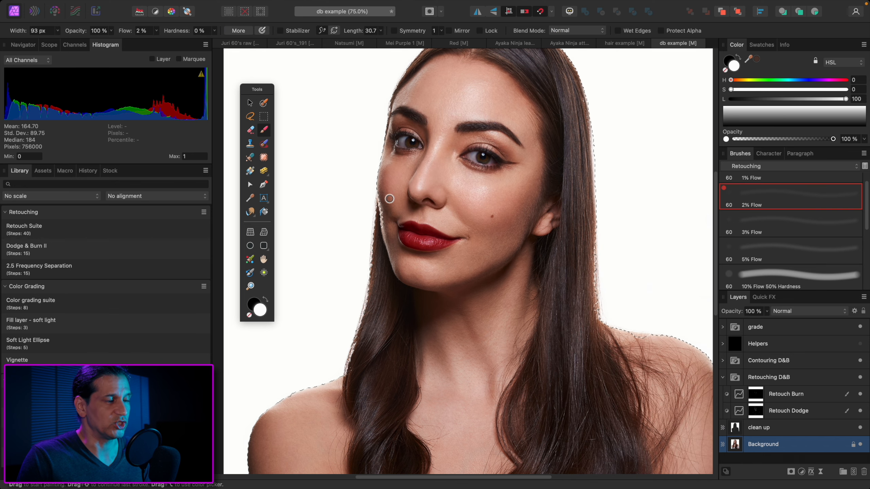
{"action": "key", "text": "super+d"}
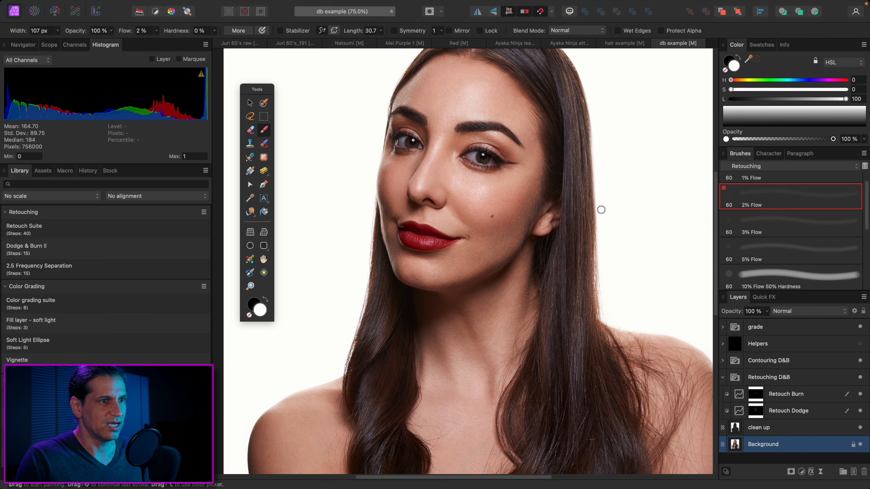
{"action": "key", "text": "bracketright"}
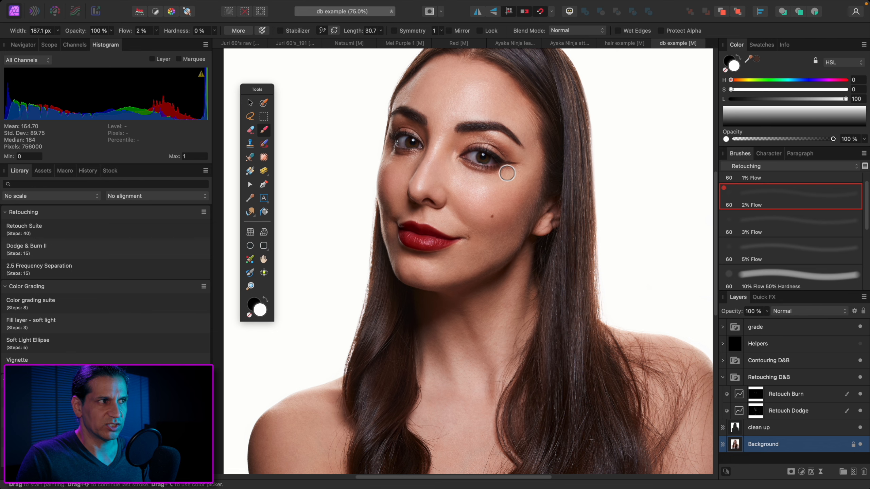
Switch to the Move Tool and back to the Paint Brush Tool on the Background layer
{"action": "left_click", "coordinate": [250, 103]}
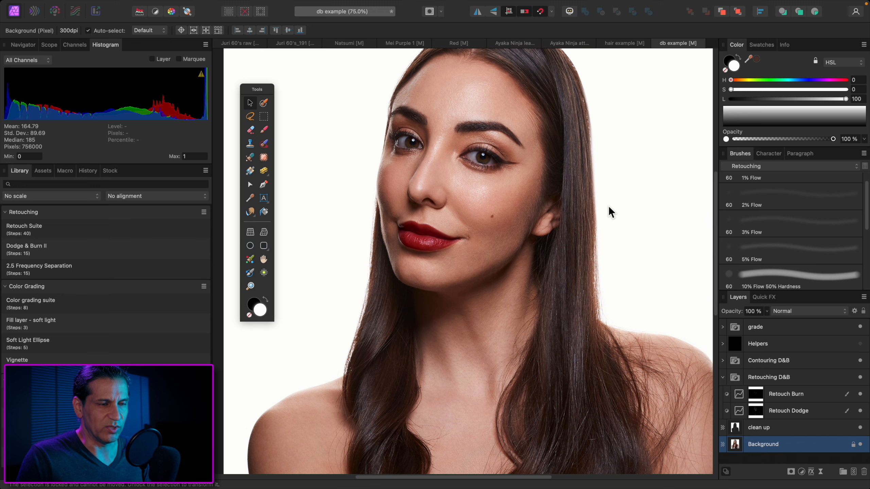
{"action": "scroll", "coordinate": [586, 210], "scroll_direction": "down", "scroll_amount": 2}
{"action": "scroll", "coordinate": [585, 210], "scroll_direction": "right", "scroll_amount": 1}
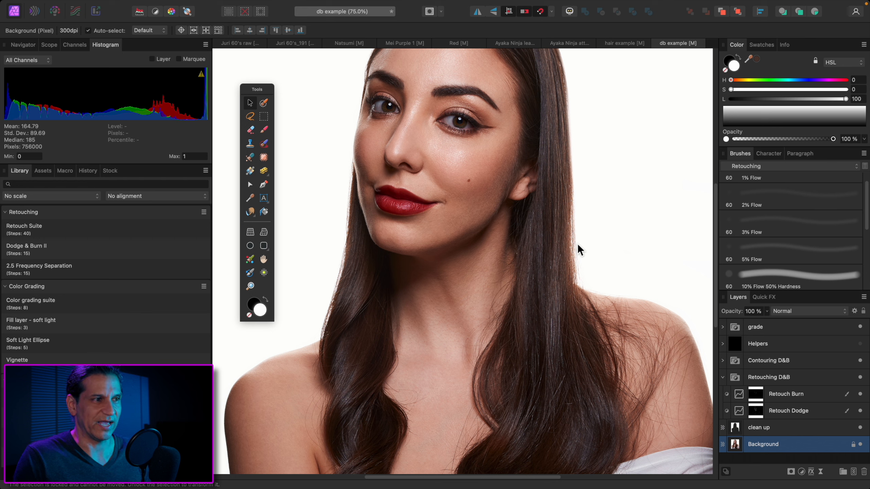
{"action": "left_click", "coordinate": [264, 129]}
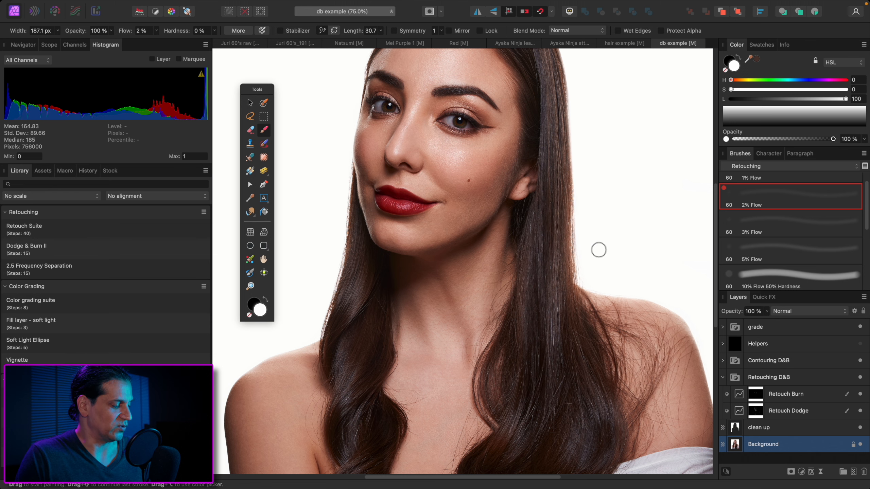
Switch to the Juri 60's_191 document and cycle through the Healing Brush, Patch and Inpainting Brush tools
{"action": "key", "text": "ctrl+0"}
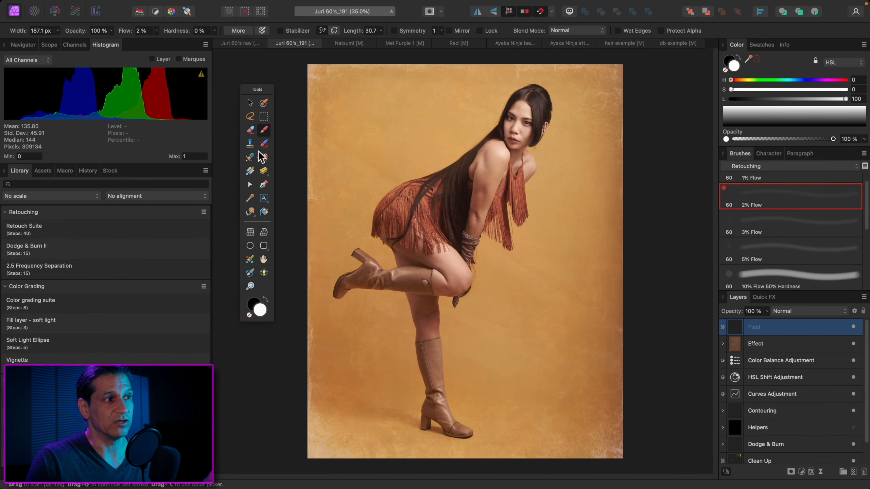
{"action": "left_click", "coordinate": [250, 144]}
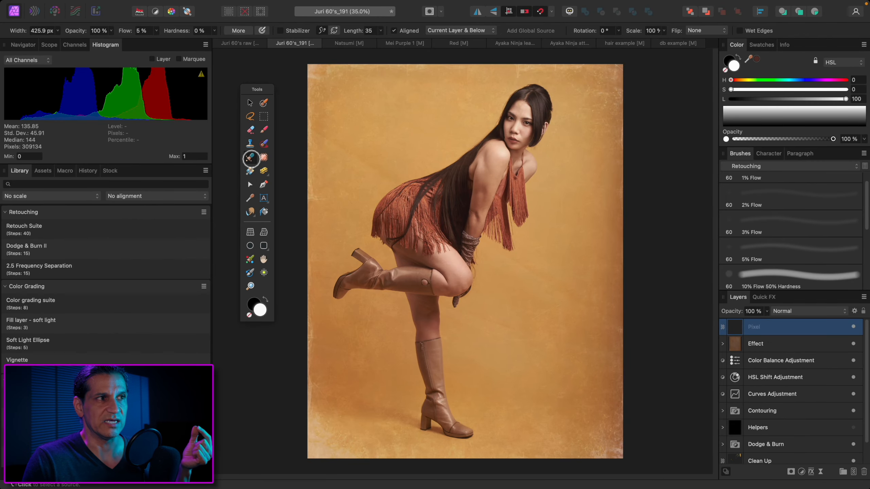
{"action": "left_click", "coordinate": [266, 146]}
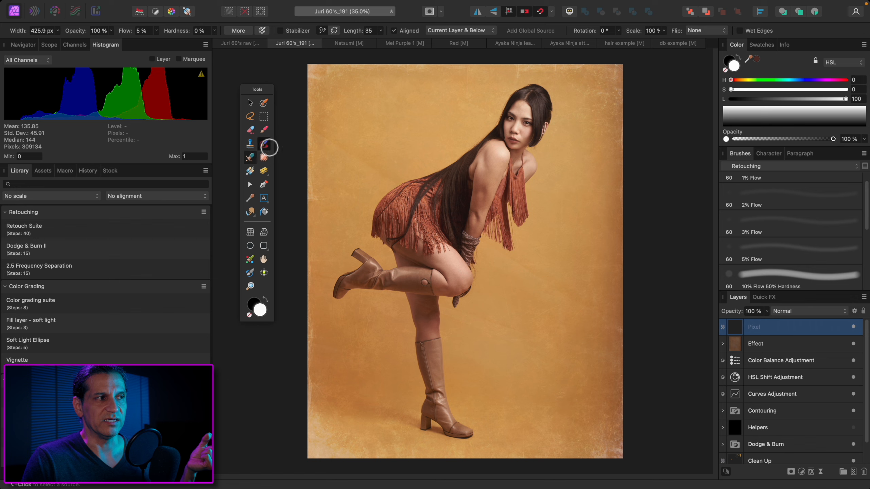
{"action": "left_click", "coordinate": [264, 158]}
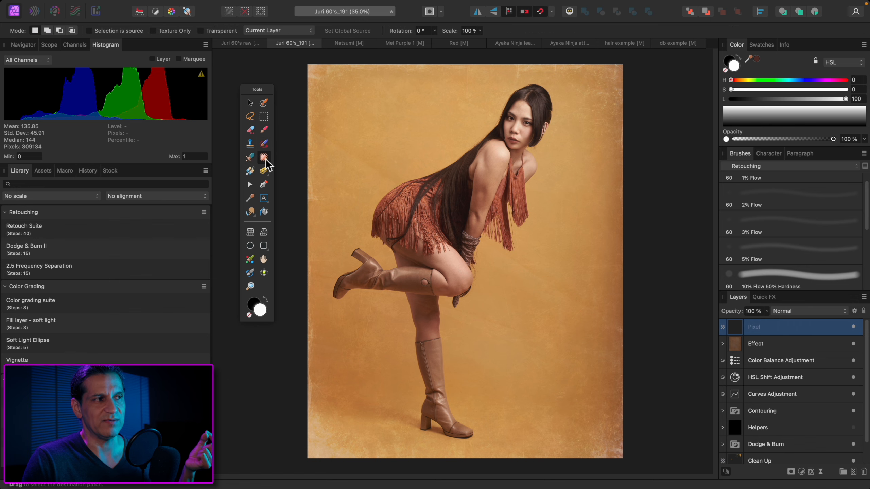
{"action": "left_click", "coordinate": [264, 143]}
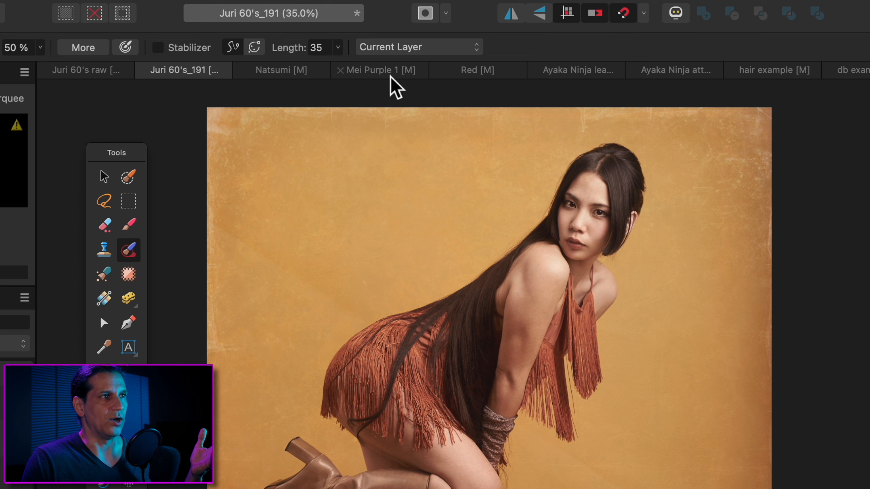
Set both the Inpainting Brush and the Patch Tool to sample Current Layer & Below, and return to the Inpainting Brush
{"action": "left_click", "coordinate": [407, 49]}
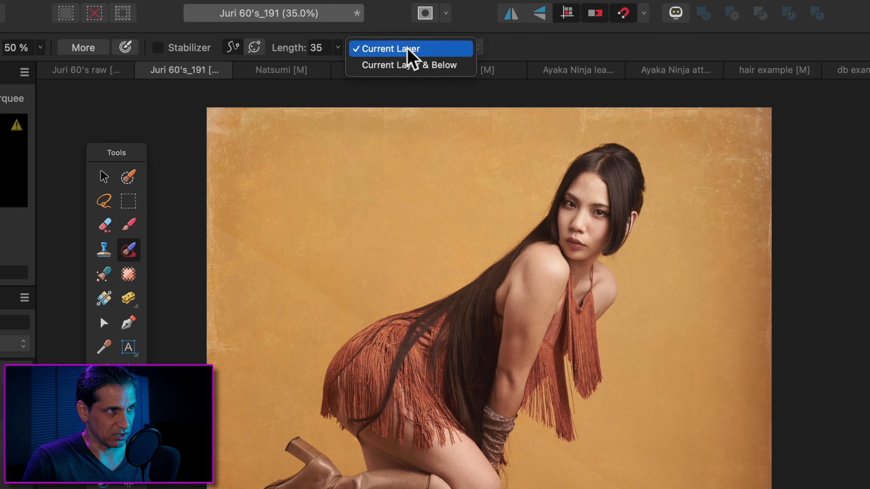
{"action": "left_click", "coordinate": [408, 66]}
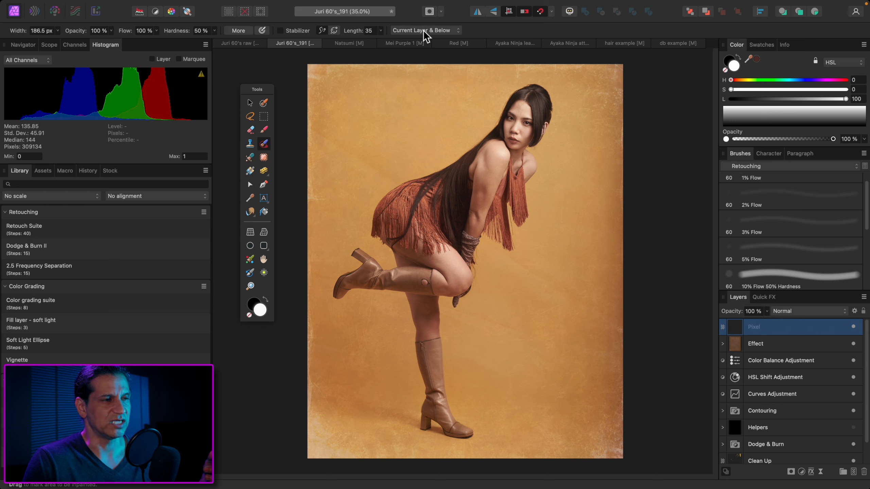
{"action": "left_click", "coordinate": [264, 159]}
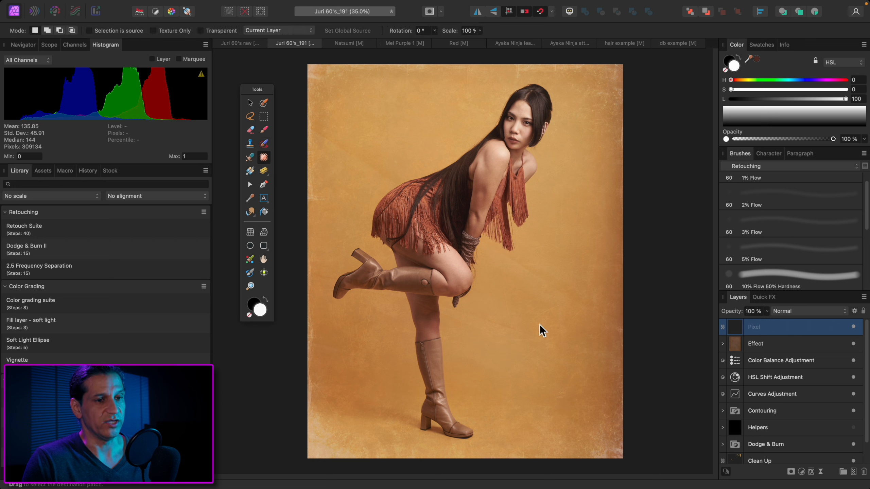
{"action": "left_click", "coordinate": [286, 32]}
{"action": "left_click", "coordinate": [286, 41]}
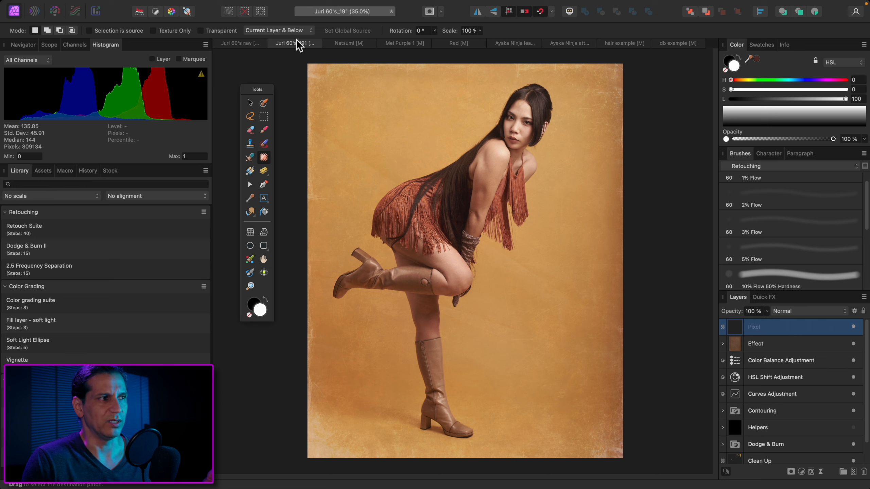
{"action": "left_click", "coordinate": [267, 145]}
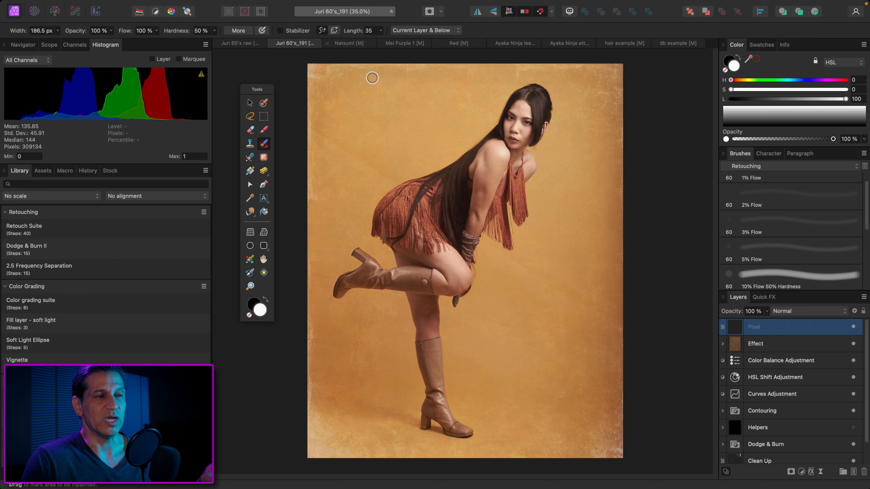
{"action": "left_click", "coordinate": [438, 31]}
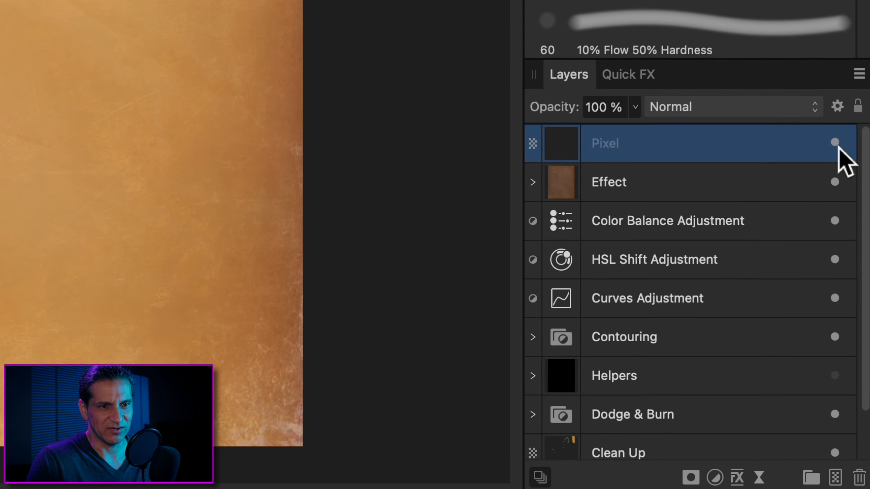
Select every layer except Helpers and toggle their visibility together to compare the photo before and after retouching
{"action": "left_click", "coordinate": [822, 152]}
{"action": "left_click", "coordinate": [836, 146]}
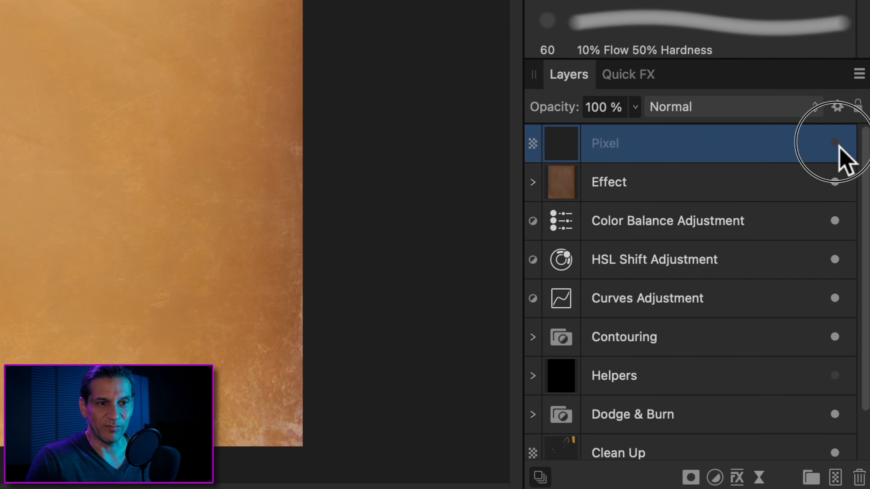
{"action": "key", "text": "alt+super+a"}
{"action": "left_click", "coordinate": [835, 143]}
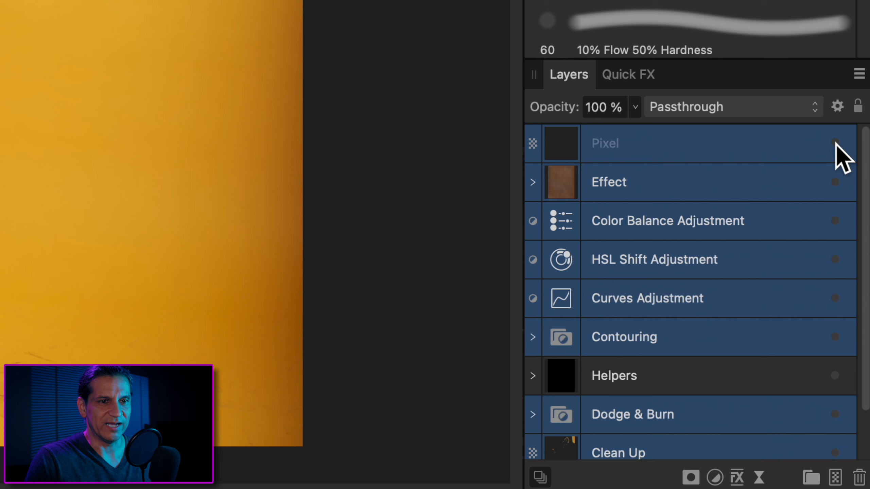
{"action": "left_click", "coordinate": [835, 143]}
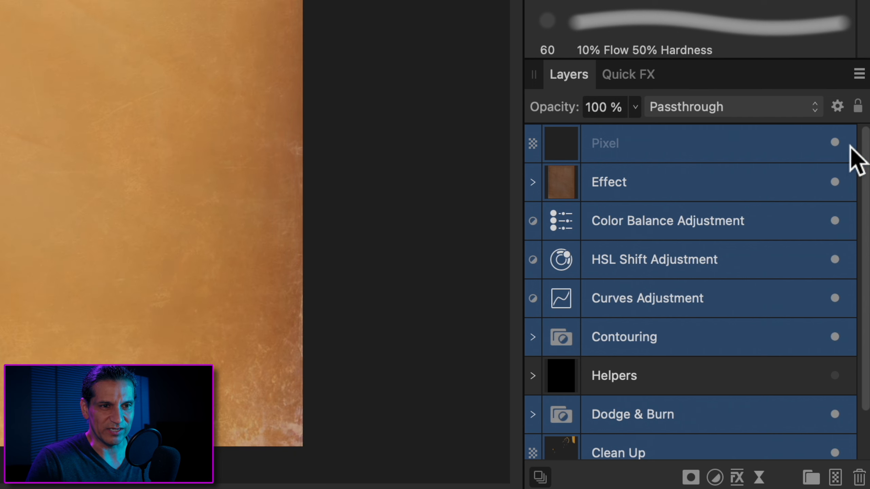
{"action": "mouse_move", "coordinate": [821, 152]}
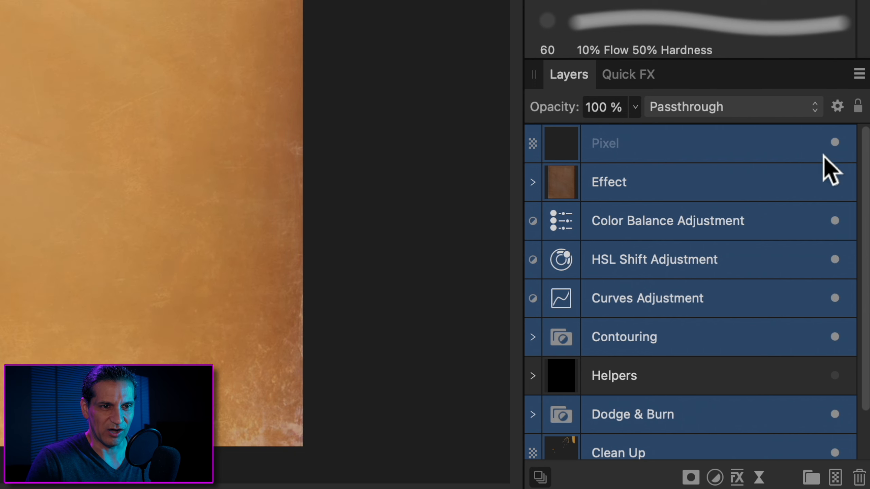
{"action": "left_click", "coordinate": [838, 144]}
{"action": "left_click", "coordinate": [838, 144]}
{"action": "left_click", "coordinate": [837, 144]}
{"action": "left_click", "coordinate": [837, 144]}
{"action": "left_click", "coordinate": [838, 145]}
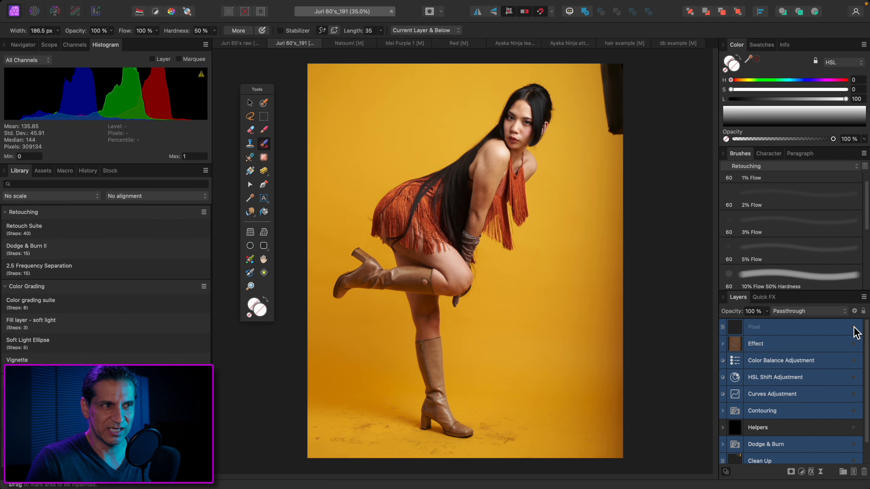
{"action": "left_click", "coordinate": [854, 328]}
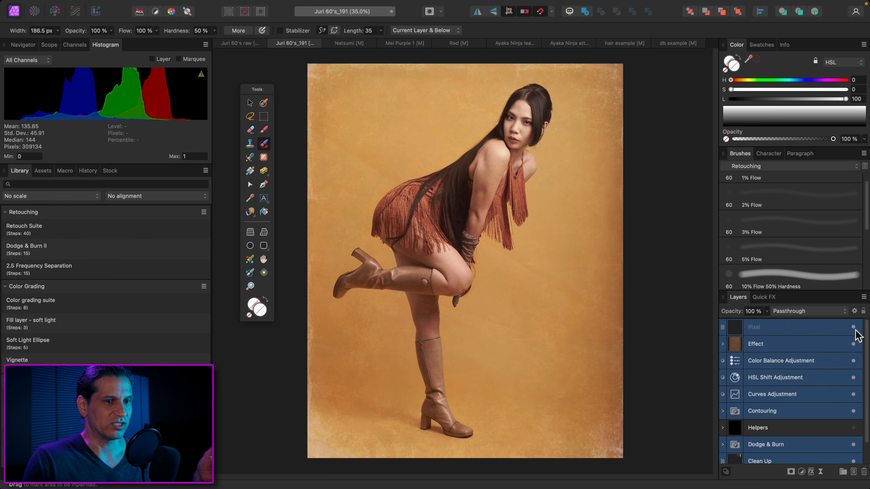
Toggle the selected layers' visibility once more and reduce the selection to the Pixel layer
{"action": "left_click", "coordinate": [854, 344]}
{"action": "left_click", "coordinate": [853, 344]}
{"action": "left_click", "coordinate": [839, 344]}
{"action": "left_click", "coordinate": [843, 328]}
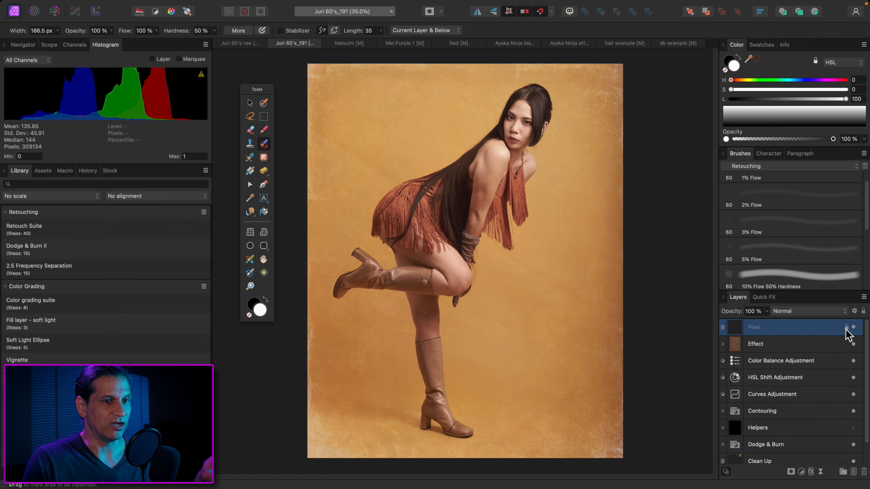
Look up the layer Hide and Show commands with their shortcuts and apply Show to the Pixel layer
{"action": "mouse_move", "coordinate": [255, 8]}
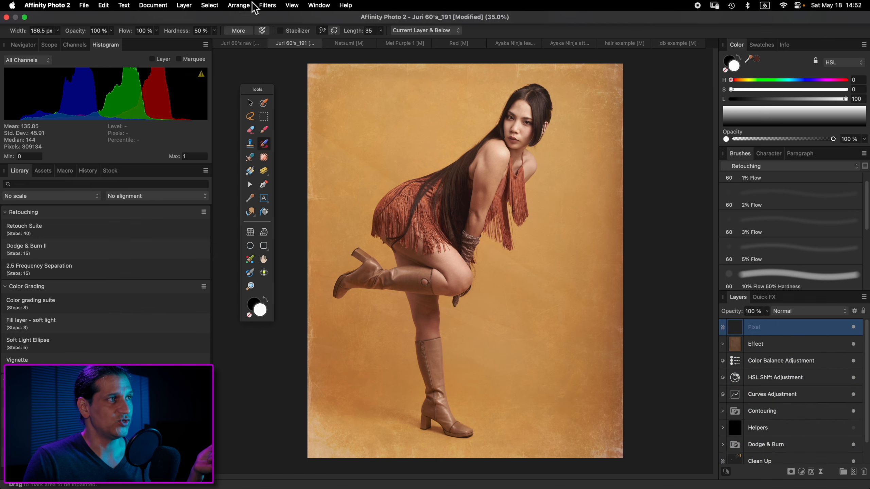
{"action": "left_click", "coordinate": [207, 5]}
{"action": "mouse_move", "coordinate": [184, 7]}
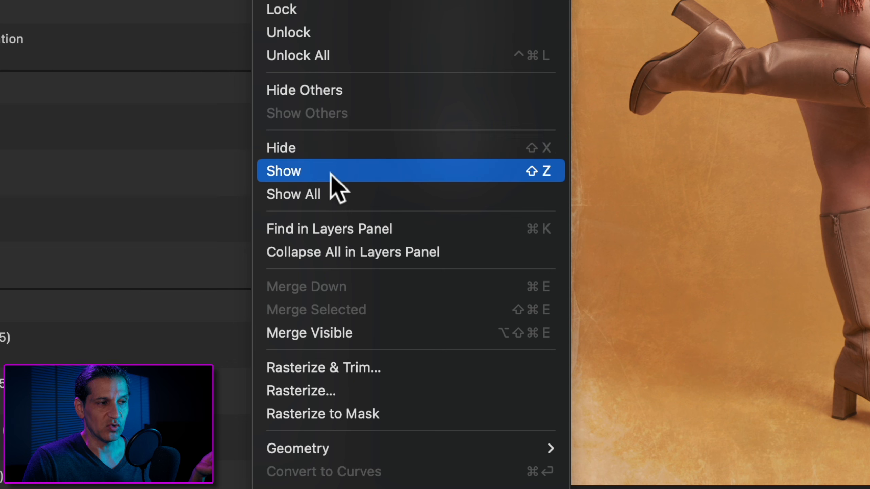
{"action": "left_click", "coordinate": [331, 173]}
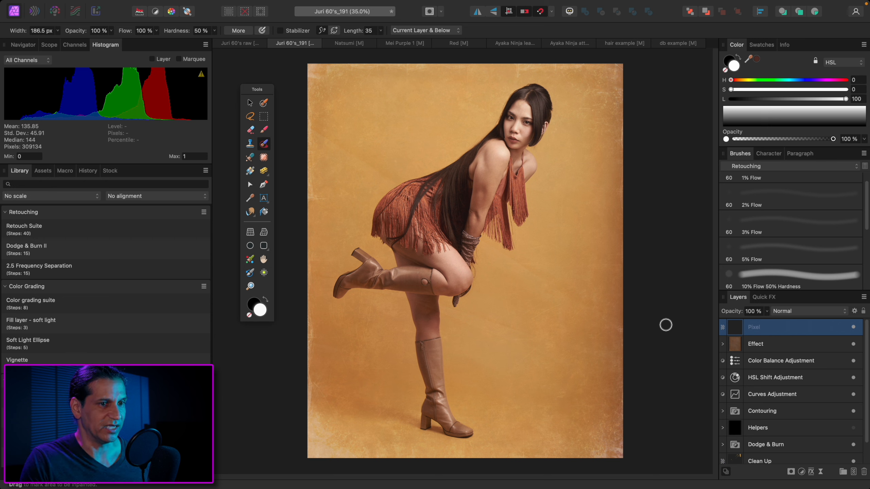
Swap the foreground and background colours back and forth, ending with white in front
{"action": "key", "text": "x"}
{"action": "key", "text": "x"}
{"action": "key", "text": "x"}
{"action": "key", "text": "x"}
{"action": "key", "text": "x"}
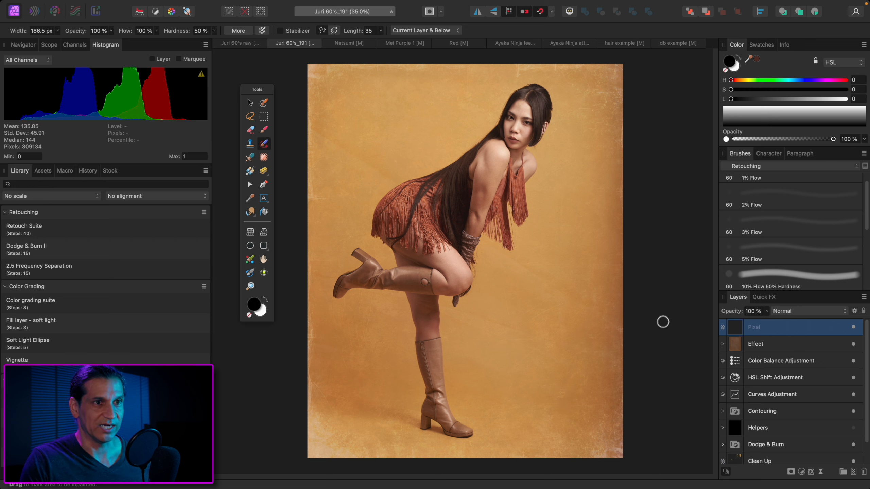
{"action": "key", "text": "x"}
{"action": "key", "text": "x"}
{"action": "key", "text": "x"}
{"action": "key", "text": "x"}
{"action": "key", "text": "x"}
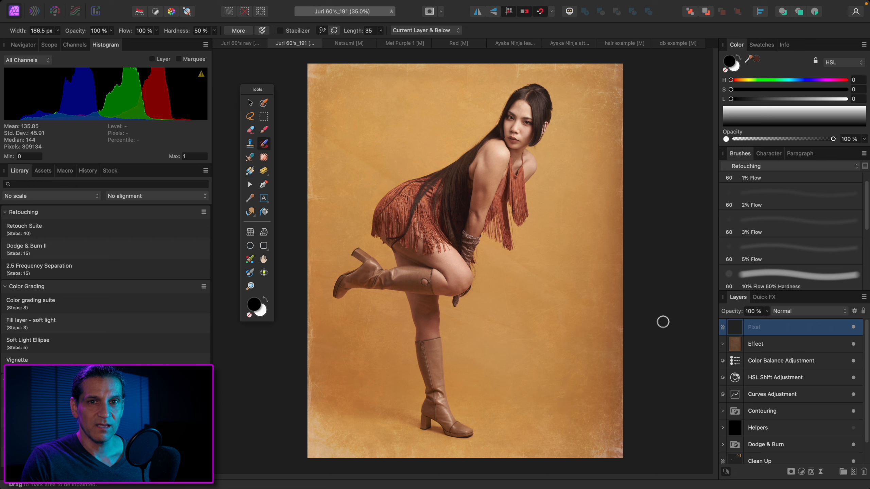
{"action": "key", "text": "x"}
{"action": "key", "text": "x"}
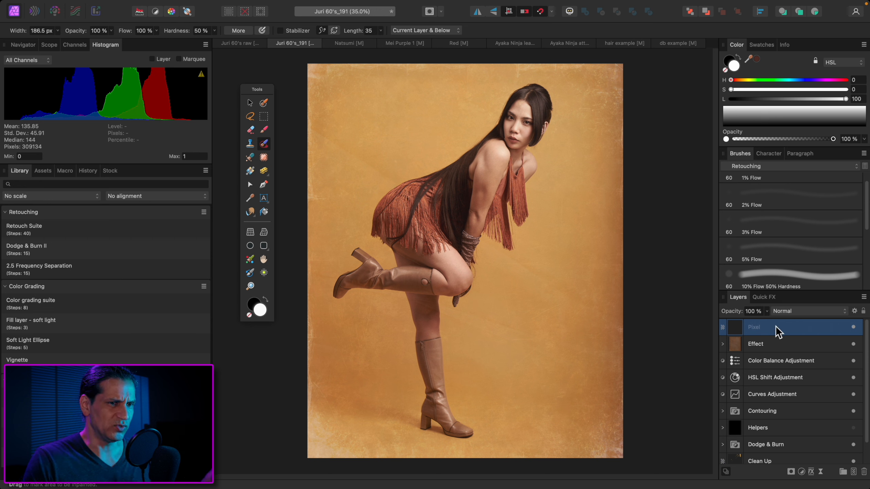
Reselect all layers except Helpers and switch them off and on repeatedly to compare the original with the retouched image
{"action": "left_click", "coordinate": [812, 339]}
{"action": "left_click", "coordinate": [811, 328]}
{"action": "key", "text": "alt+super+a"}
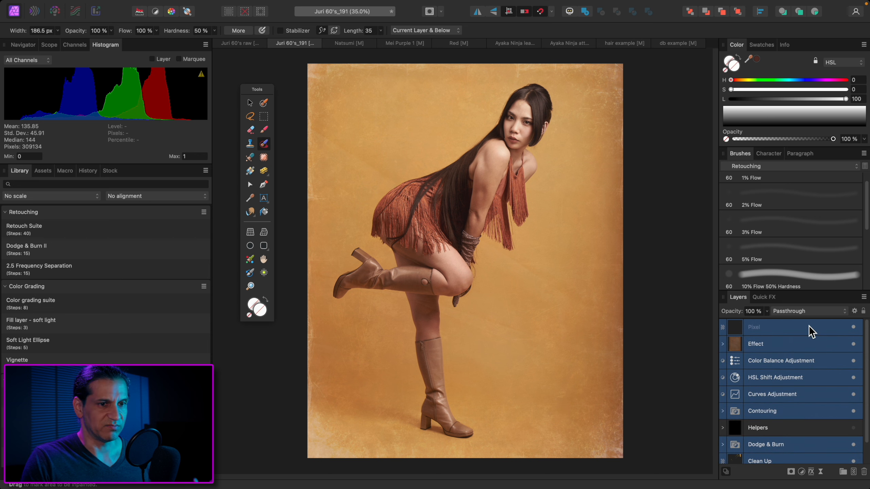
{"action": "left_click", "coordinate": [854, 328]}
{"action": "left_click", "coordinate": [853, 327]}
{"action": "left_click", "coordinate": [854, 327]}
{"action": "left_click", "coordinate": [854, 328]}
{"action": "left_click", "coordinate": [854, 327]}
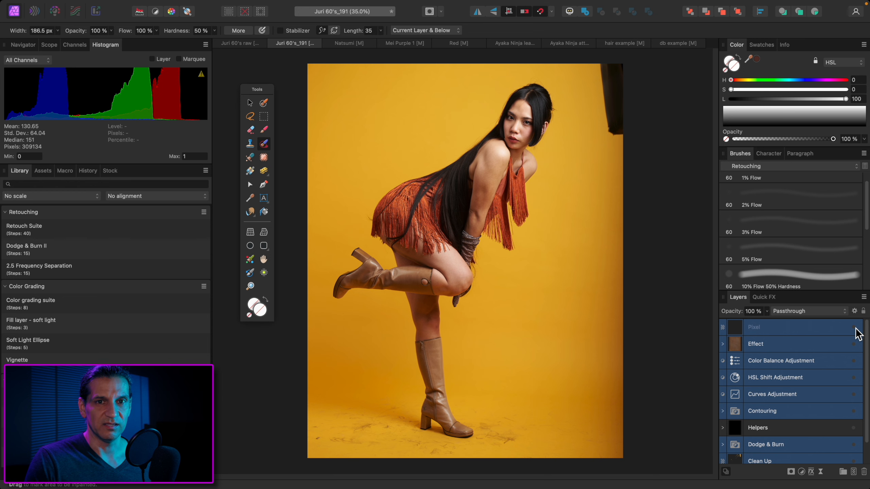
{"action": "left_click", "coordinate": [854, 327]}
{"action": "left_click", "coordinate": [854, 328]}
{"action": "left_click", "coordinate": [854, 327]}
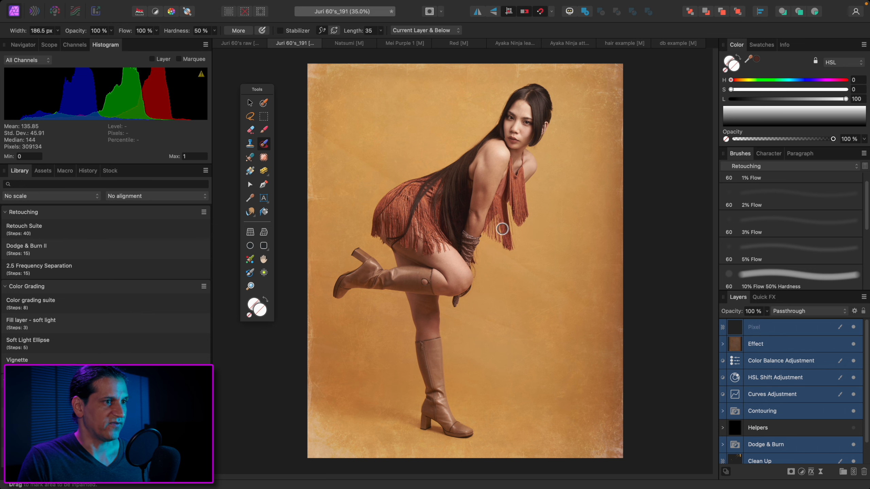
Examine the knee, knitted arm warmer and elbow at 150 to 200% zoom, and fit the whole photo in view
{"action": "scroll", "coordinate": [502, 229], "scroll_direction": "up", "scroll_amount": 5}
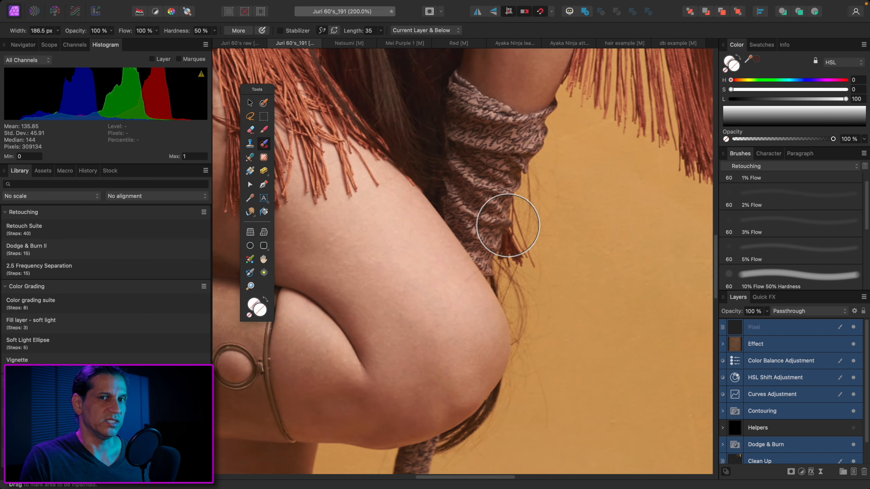
{"action": "scroll", "coordinate": [508, 225], "scroll_direction": "up", "scroll_amount": 15}
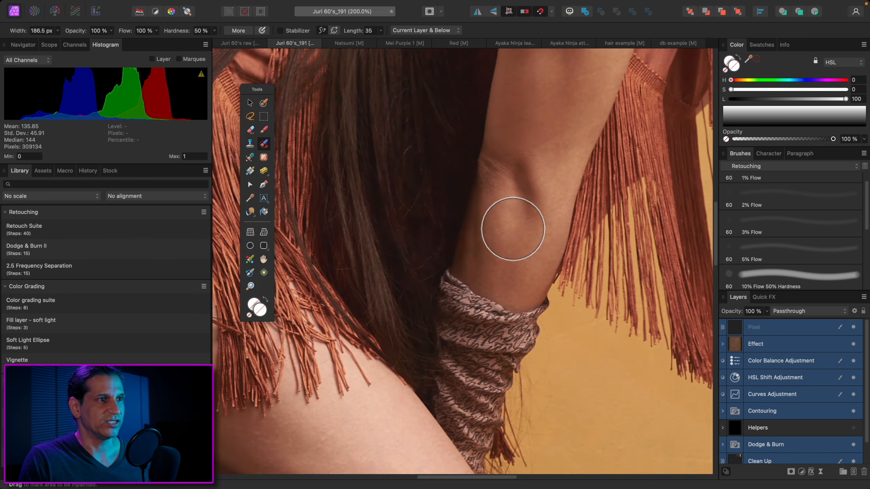
{"action": "key", "text": "super+0"}
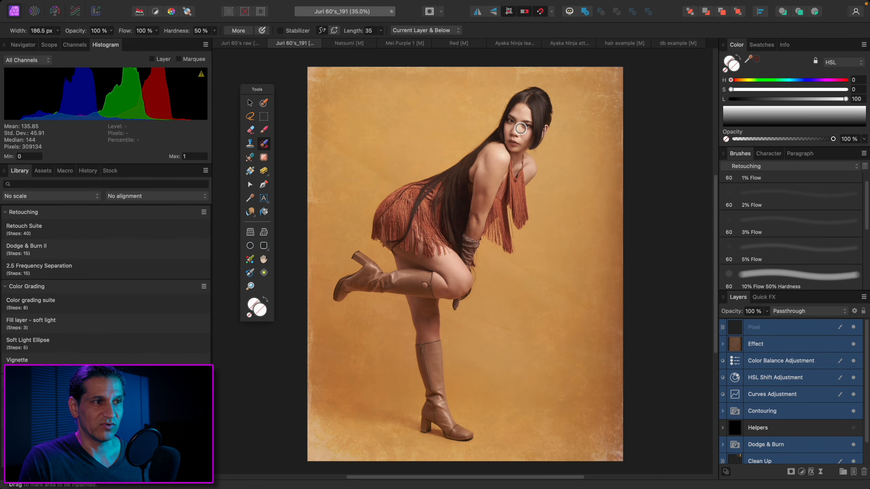
{"action": "key", "text": "super+equal"}
{"action": "key", "text": "super+equal"}
{"action": "key", "text": "super+equal"}
{"action": "key", "text": "super+equal"}
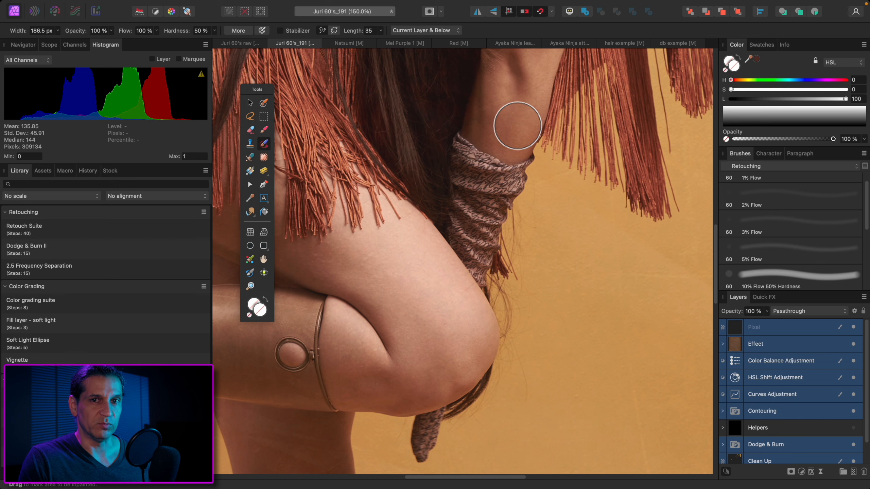
{"action": "key", "text": "super+0"}
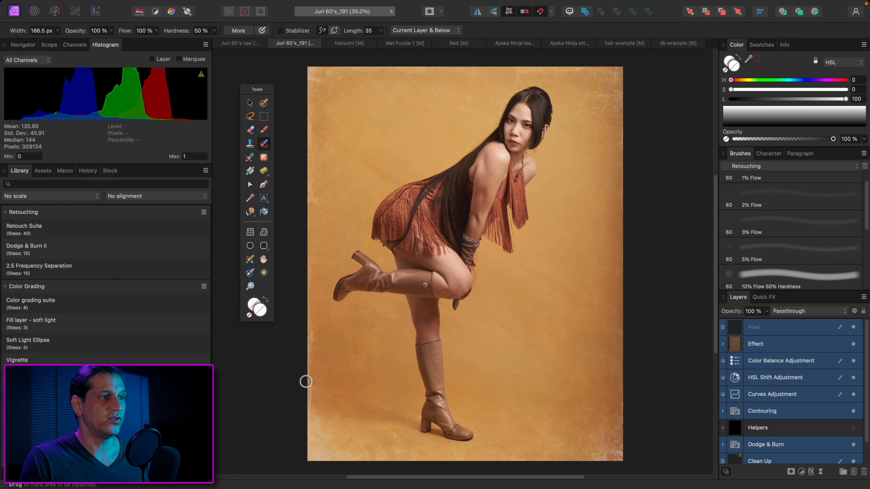
Magnify the woman's face to 300% with the Zoom Tool, fit the whole photo in view and switch to the Paint Brush Tool
{"action": "left_click", "coordinate": [250, 286]}
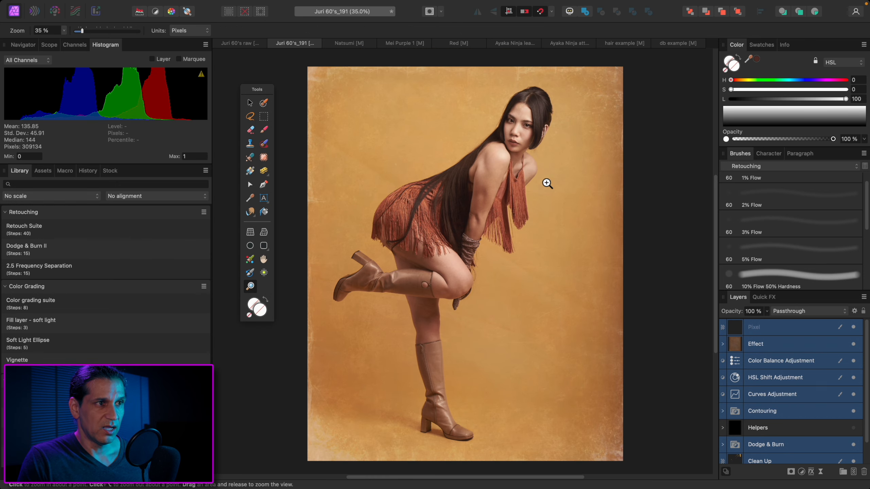
{"action": "left_click", "coordinate": [525, 127]}
{"action": "left_click", "coordinate": [524, 125]}
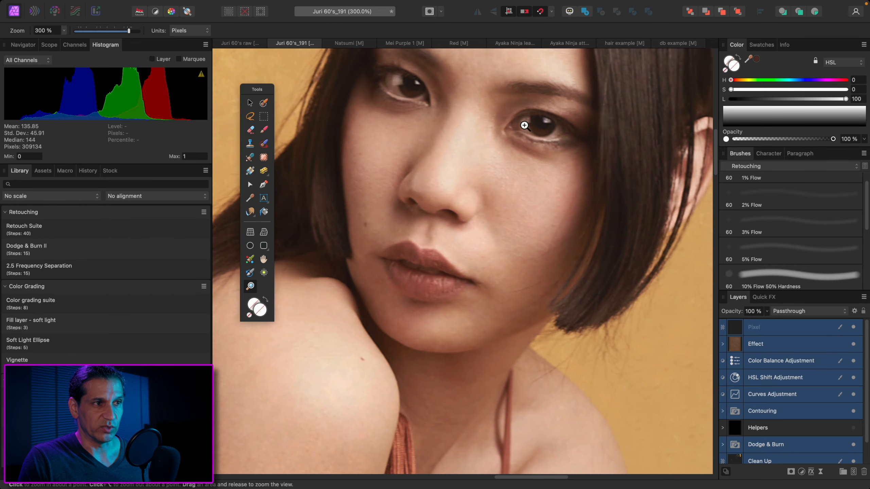
{"action": "key", "text": "super+0"}
{"action": "key", "text": "b"}
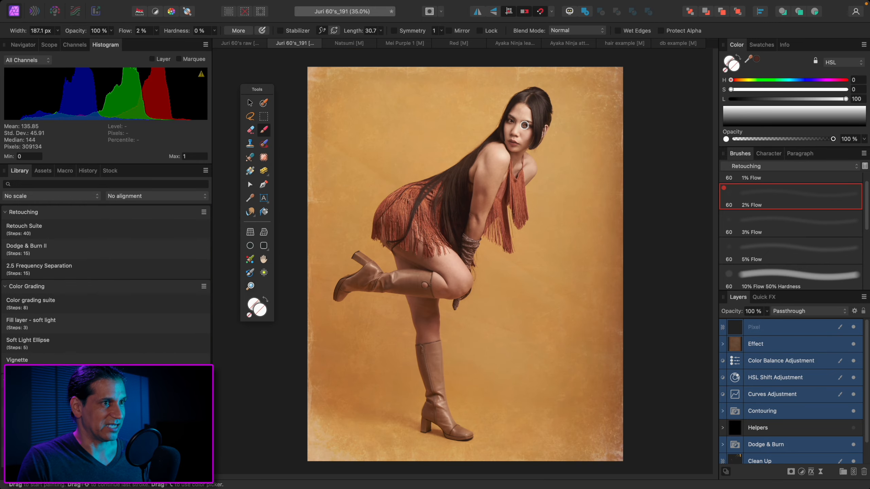
Examine the woman's face, shoulder and arm at different magnifications with the Paint Brush Tool active
{"action": "key", "text": "super+="}
{"action": "key", "text": "super+="}
{"action": "key", "text": "super+="}
{"action": "scroll", "coordinate": [544, 161], "scroll_direction": "up", "scroll_amount": 12}
{"action": "key", "text": "super+="}
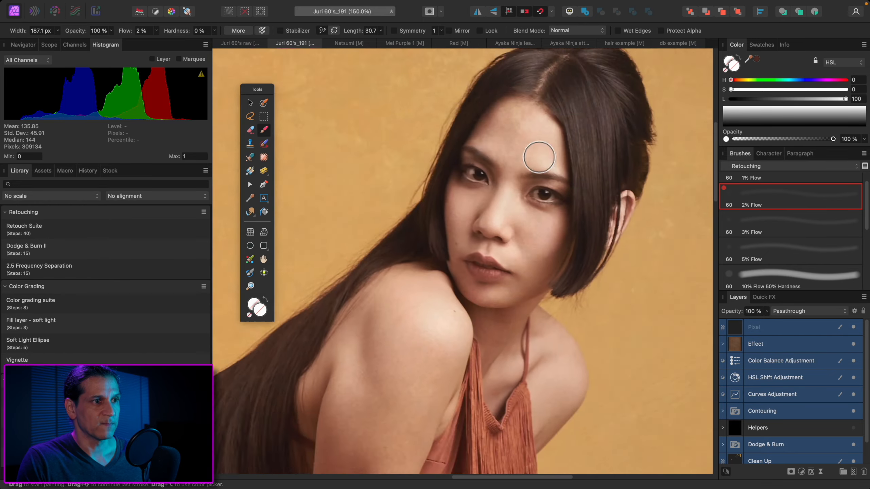
{"action": "key", "text": "super+="}
{"action": "scroll", "coordinate": [537, 158], "scroll_direction": "down", "scroll_amount": 5}
{"action": "scroll", "coordinate": [537, 158], "scroll_direction": "down", "scroll_amount": 1}
{"action": "key", "text": "super+-"}
{"action": "key", "text": "super+-"}
{"action": "key", "text": "super+-"}
{"action": "scroll", "coordinate": [369, 276], "scroll_direction": "down", "scroll_amount": 5}
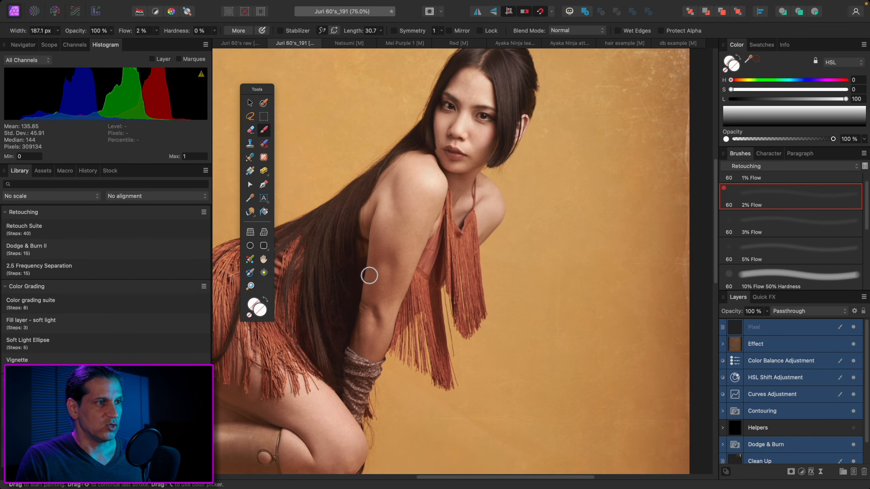
Inspect the woman's hair, face and upper body up close once more and return to the full view of the photo
{"action": "scroll", "coordinate": [417, 242], "scroll_direction": "up", "scroll_amount": 5}
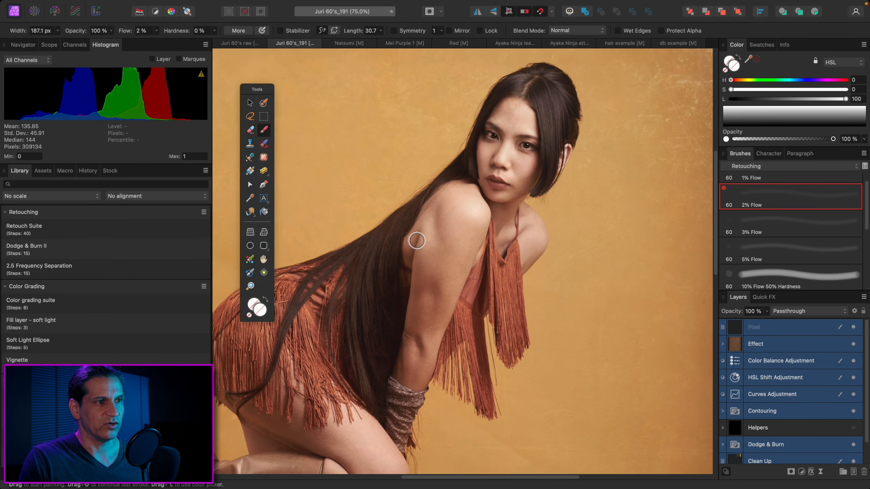
{"action": "key", "text": "super+="}
{"action": "key", "text": "super+="}
{"action": "scroll", "coordinate": [505, 211], "scroll_direction": "up", "scroll_amount": 4}
{"action": "scroll", "coordinate": [559, 182], "scroll_direction": "up", "scroll_amount": 2}
{"action": "key", "text": "super+-"}
{"action": "key", "text": "super+="}
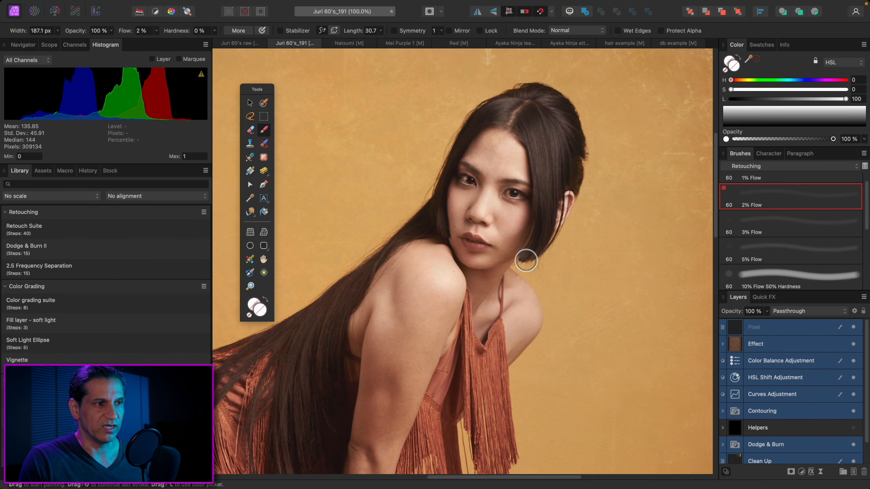
{"action": "scroll", "coordinate": [526, 261], "scroll_direction": "down", "scroll_amount": 10}
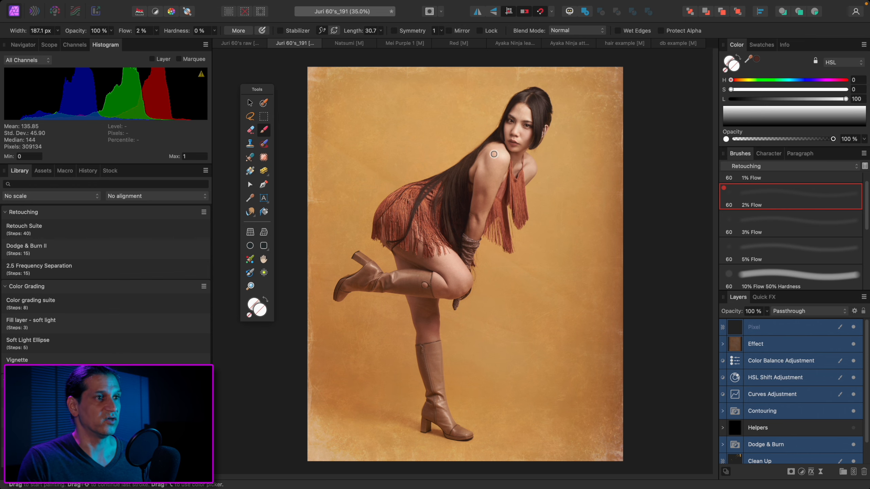
{"action": "scroll", "coordinate": [500, 139], "scroll_direction": "up", "scroll_amount": 10}
{"action": "scroll", "coordinate": [529, 132], "scroll_direction": "up", "scroll_amount": 1}
{"action": "scroll", "coordinate": [502, 155], "scroll_direction": "down", "scroll_amount": 8}
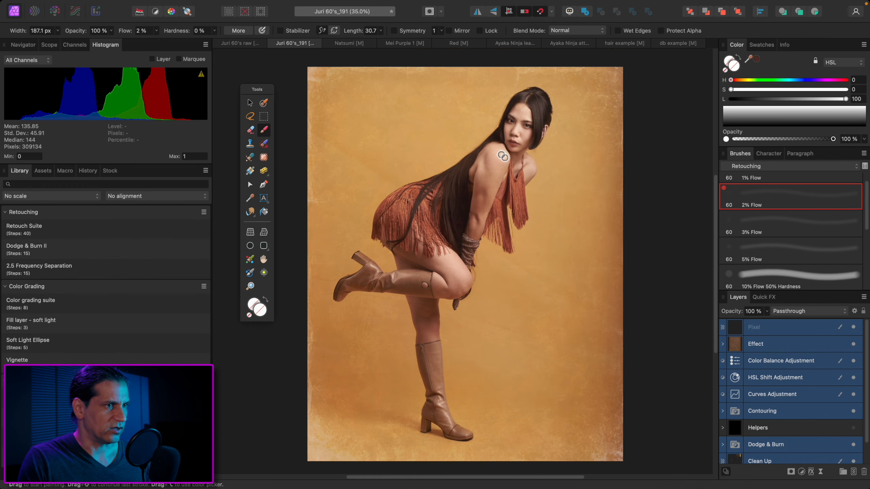
Examine the woman's shoulder, face and eye at magnifications between the full photo view and about 378%
{"action": "scroll", "coordinate": [502, 154], "scroll_direction": "down", "scroll_amount": 2}
{"action": "scroll", "coordinate": [504, 158], "scroll_direction": "up", "scroll_amount": 10}
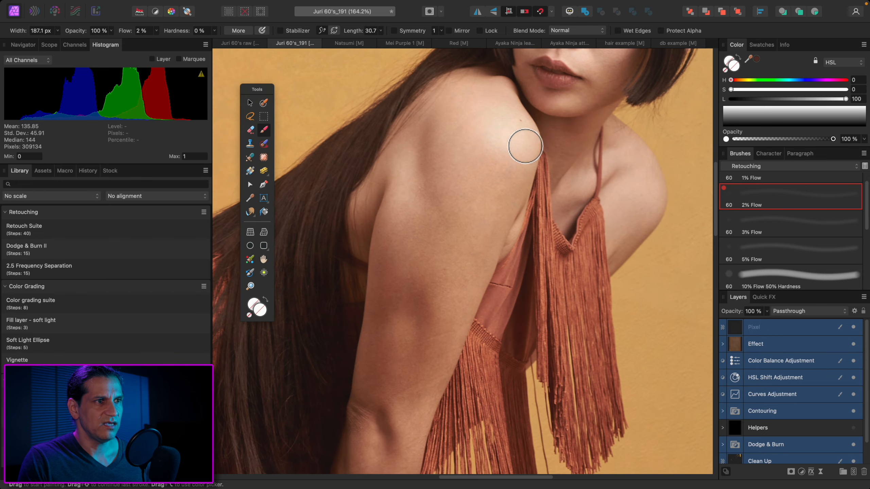
{"action": "scroll", "coordinate": [517, 152], "scroll_direction": "up", "scroll_amount": 5}
{"action": "scroll", "coordinate": [528, 145], "scroll_direction": "down", "scroll_amount": 3}
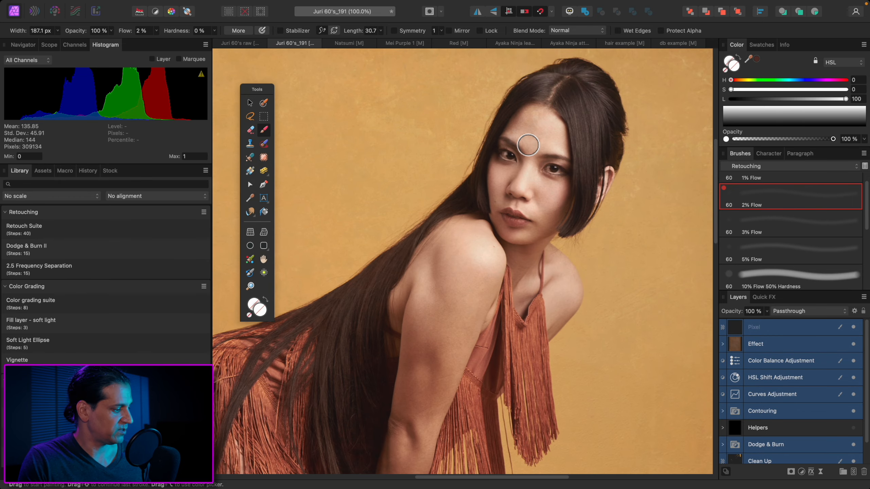
{"action": "scroll", "coordinate": [528, 145], "scroll_direction": "down", "scroll_amount": 6}
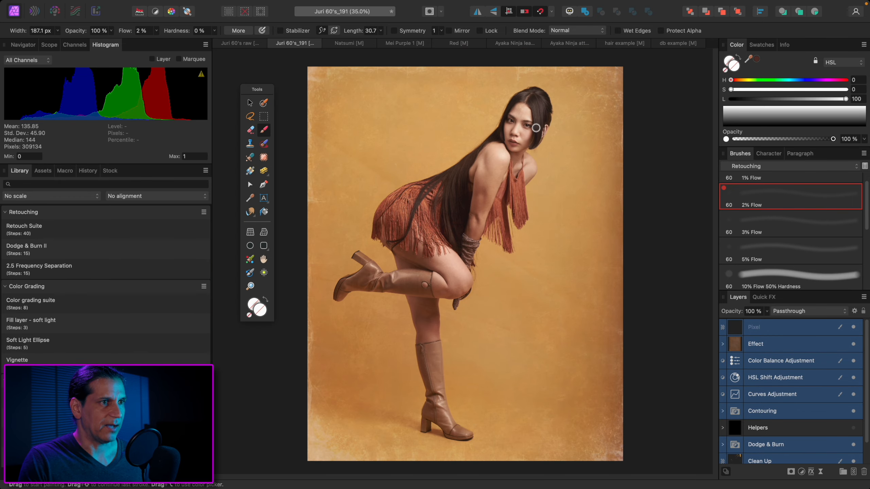
{"action": "scroll", "coordinate": [536, 128], "scroll_direction": "up", "scroll_amount": 10}
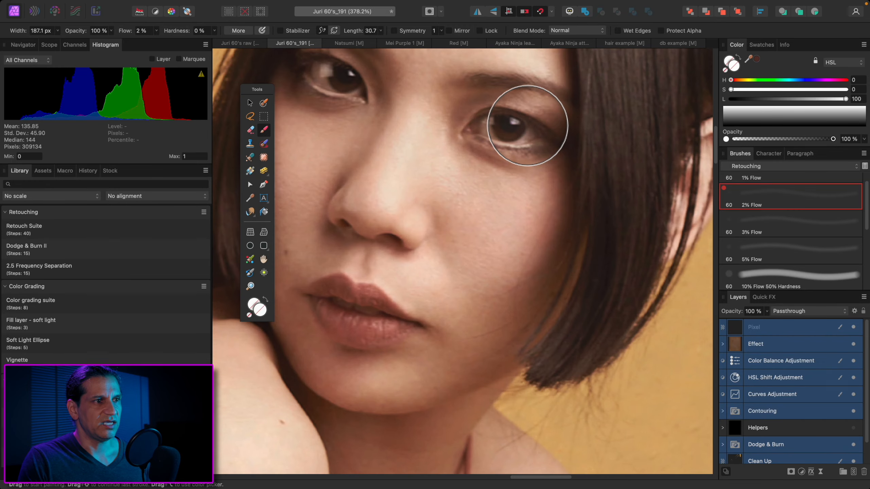
{"action": "scroll", "coordinate": [528, 125], "scroll_direction": "down", "scroll_amount": 7}
{"action": "scroll", "coordinate": [521, 165], "scroll_direction": "up", "scroll_amount": 2}
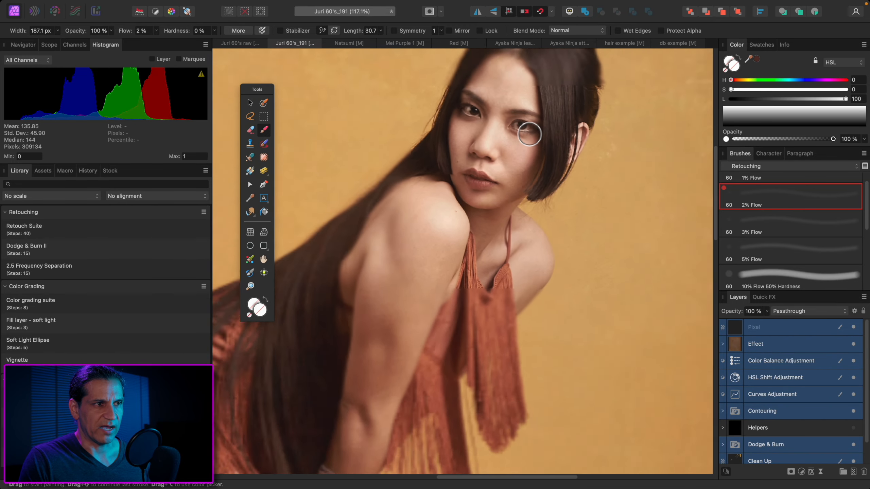
{"action": "scroll", "coordinate": [529, 133], "scroll_direction": "down", "scroll_amount": 8}
{"action": "scroll", "coordinate": [525, 133], "scroll_direction": "up", "scroll_amount": 4}
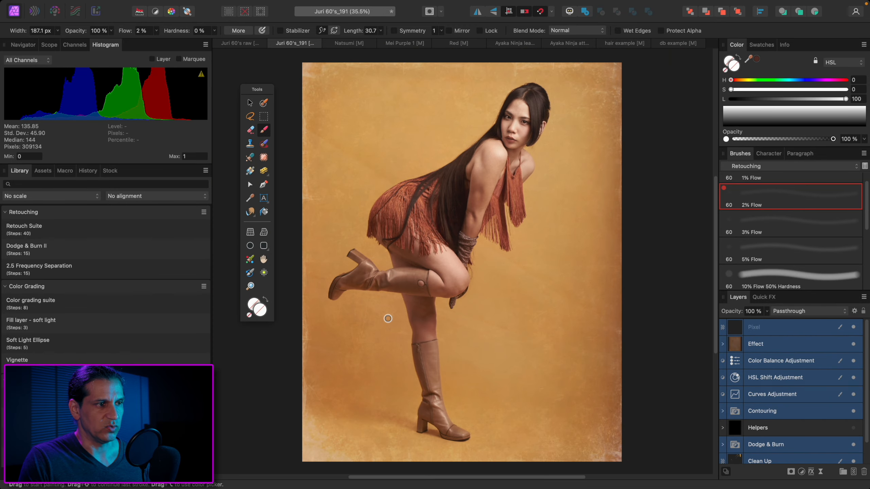
Compare the reduced full-figure view with close-ups of the eye at 582% and the fringed dress, knee and arm warmer at 75%
{"action": "scroll", "coordinate": [386, 311], "scroll_direction": "down", "scroll_amount": 2}
{"action": "scroll", "coordinate": [387, 307], "scroll_direction": "up", "scroll_amount": 6}
{"action": "scroll", "coordinate": [385, 303], "scroll_direction": "down", "scroll_amount": 6}
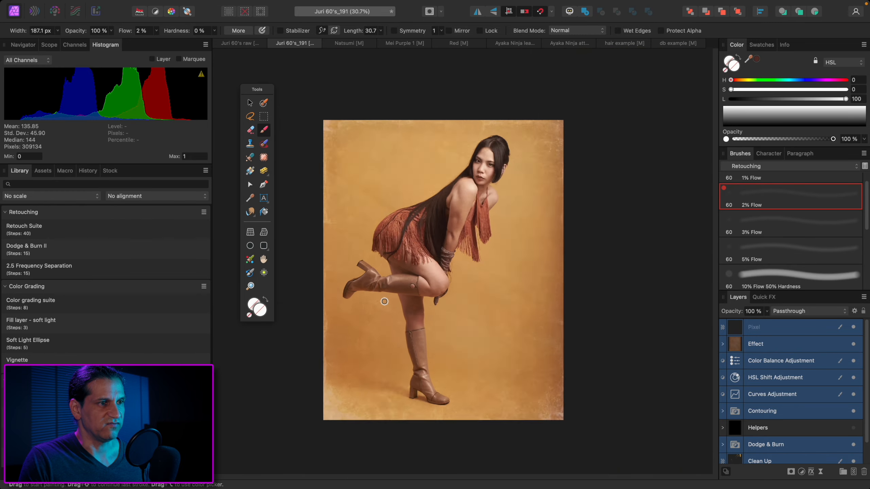
{"action": "scroll", "coordinate": [453, 213], "scroll_direction": "down", "scroll_amount": 6}
{"action": "scroll", "coordinate": [453, 216], "scroll_direction": "up", "scroll_amount": 8}
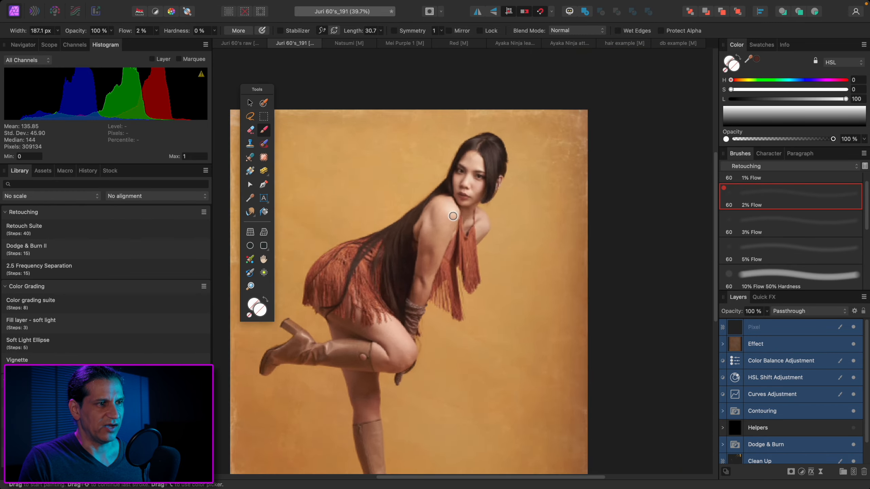
{"action": "scroll", "coordinate": [524, 140], "scroll_direction": "up", "scroll_amount": 10}
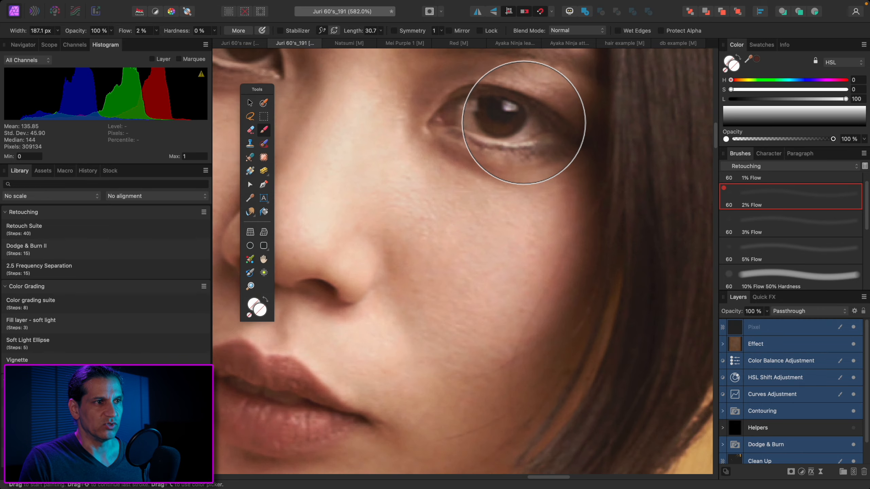
{"action": "scroll", "coordinate": [525, 123], "scroll_direction": "down", "scroll_amount": 12}
{"action": "scroll", "coordinate": [510, 175], "scroll_direction": "up", "scroll_amount": 5}
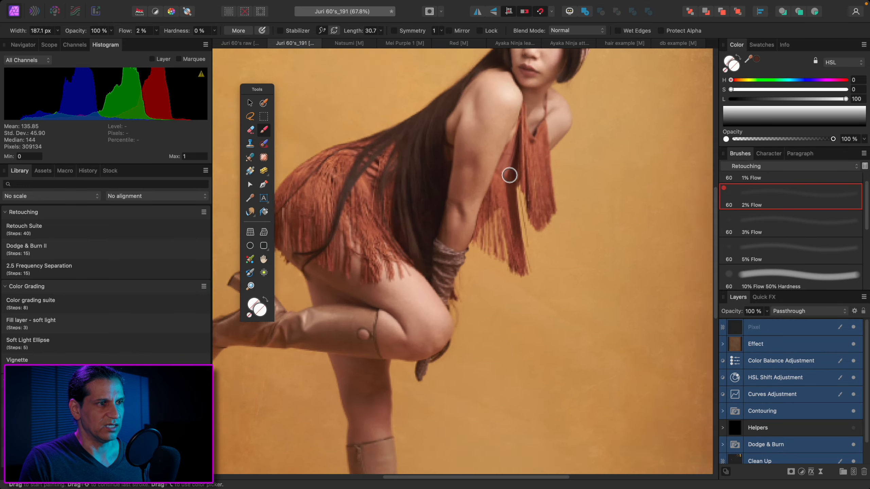
{"action": "scroll", "coordinate": [509, 175], "scroll_direction": "down", "scroll_amount": 3}
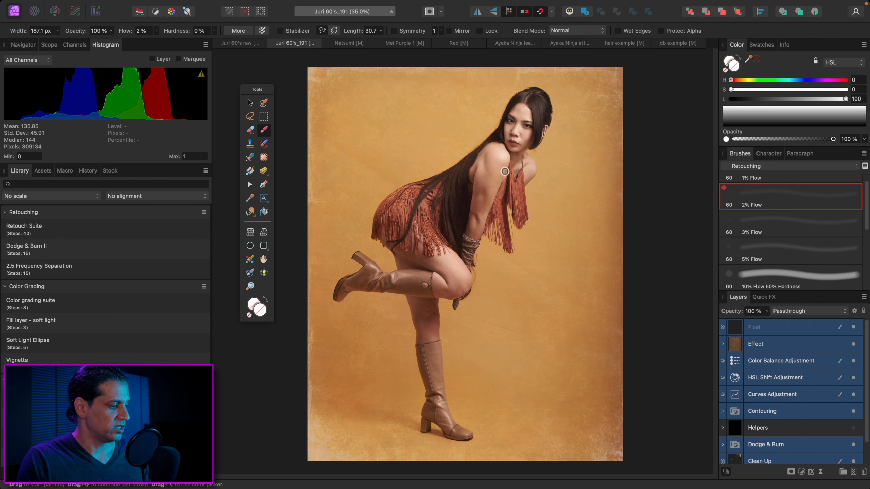
{"action": "scroll", "coordinate": [505, 171], "scroll_direction": "up", "scroll_amount": 3}
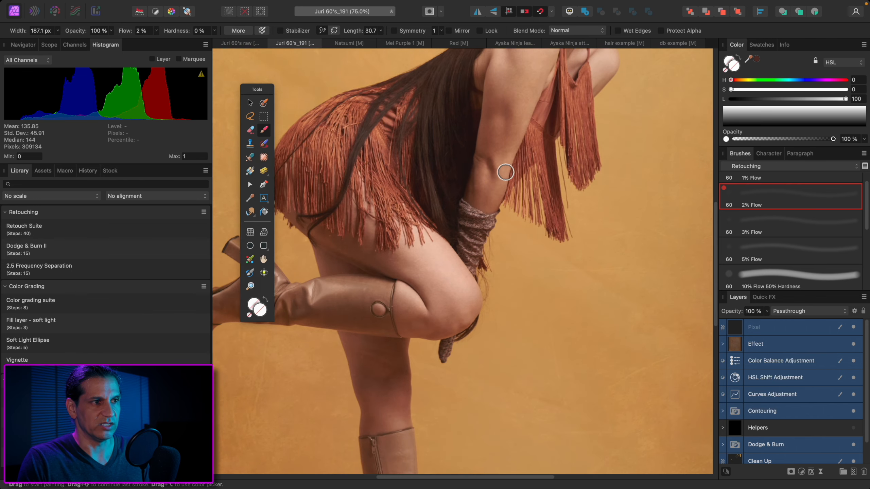